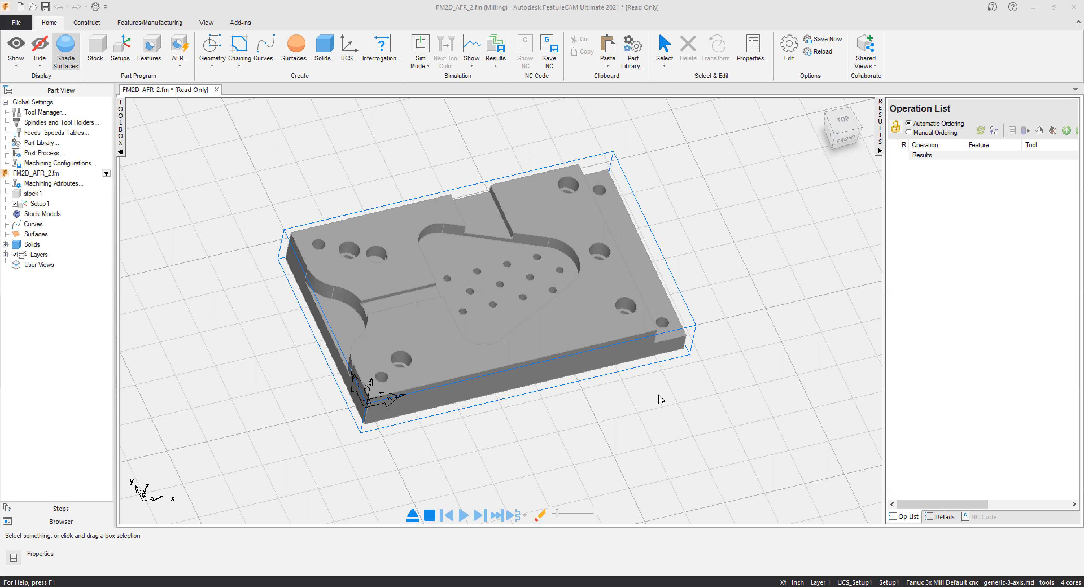
pyautogui.moveTo(346, 409); pyautogui.dragTo(465, 270, button='middle')
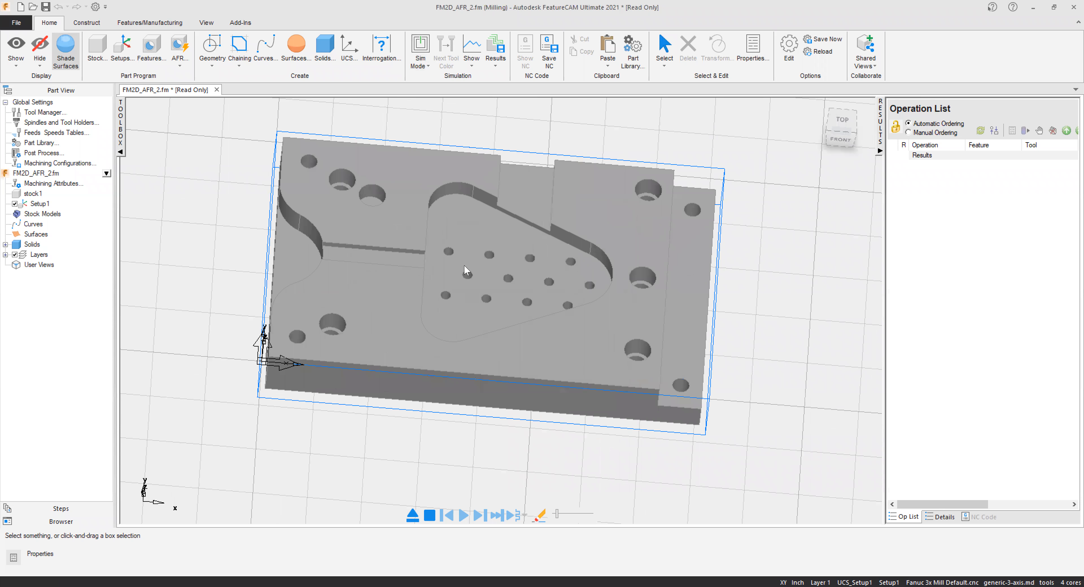
pyautogui.scroll(2, 403, 326)
pyautogui.scroll(-3, 447, 310)
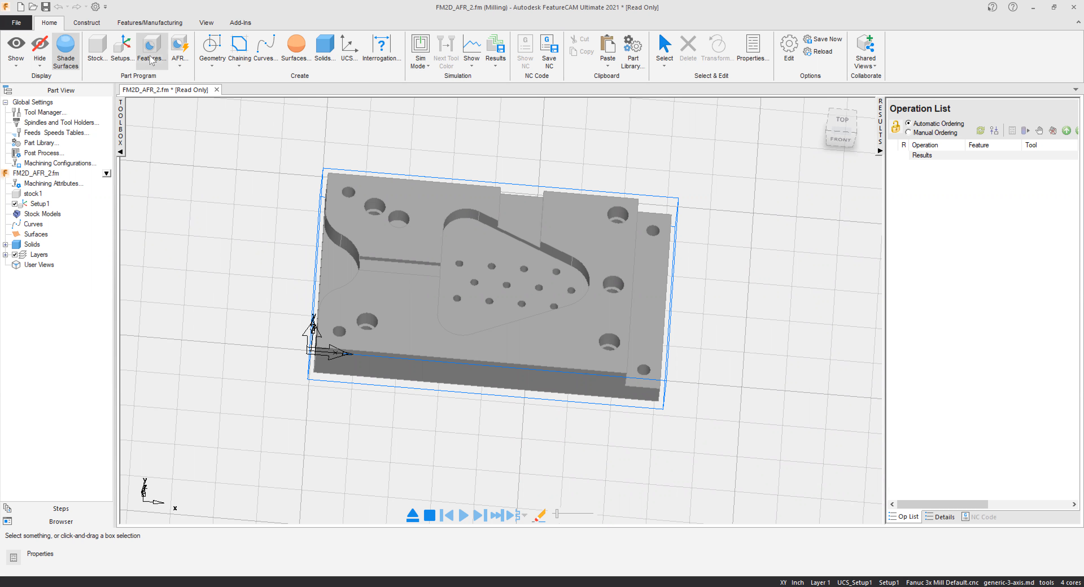
pyautogui.click(179, 67)
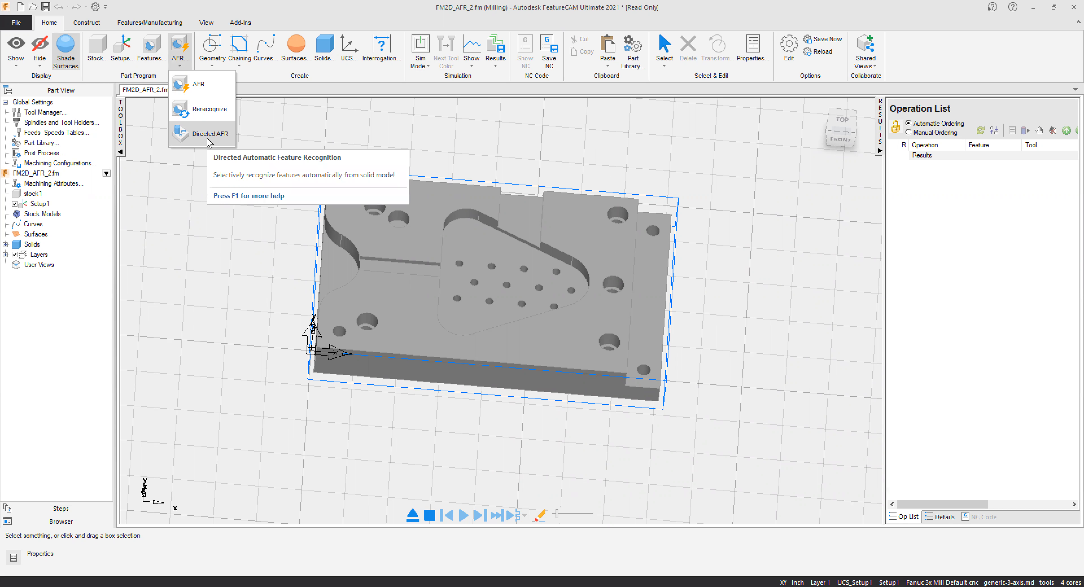
pyautogui.click(204, 135)
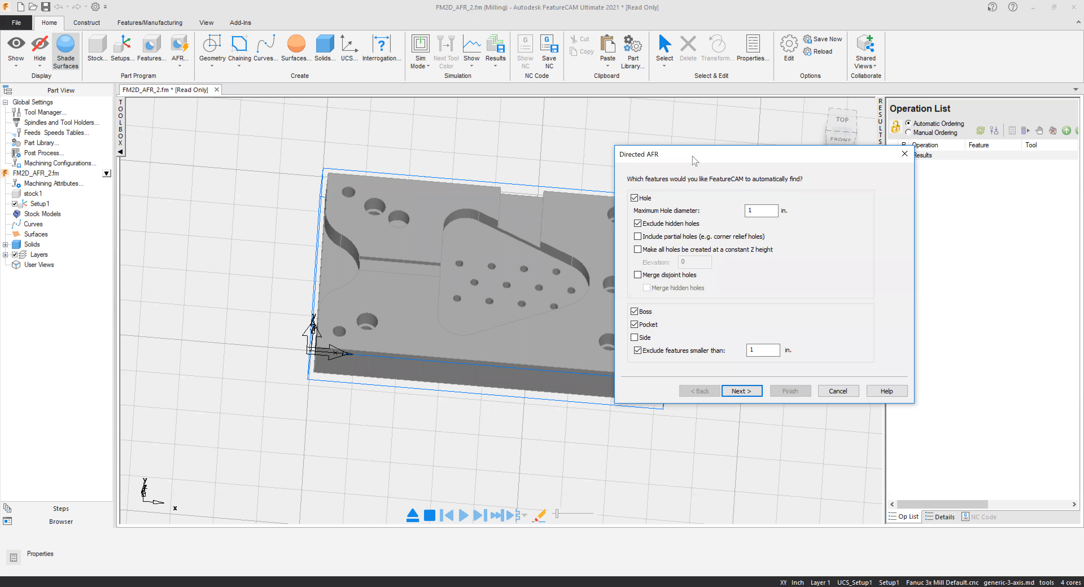
pyautogui.moveTo(673, 152); pyautogui.dragTo(626, 139)
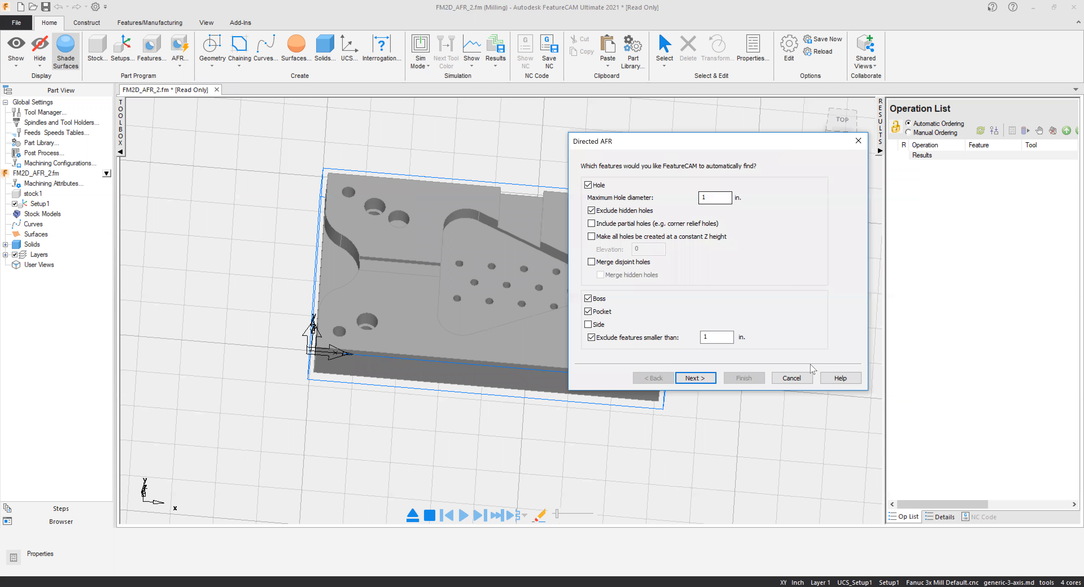
pyautogui.click(792, 379)
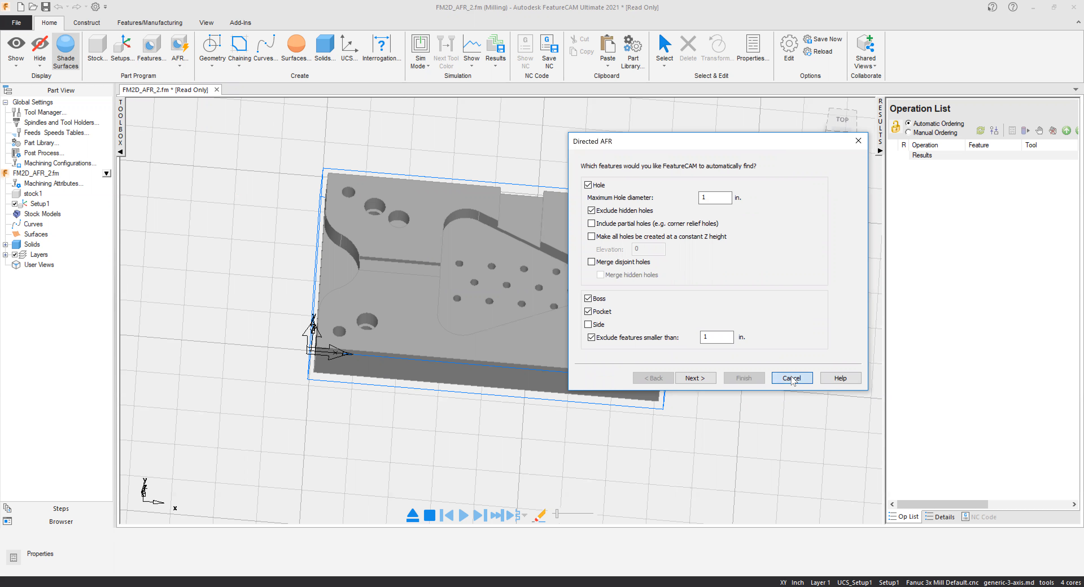
pyautogui.scroll(2, 493, 251)
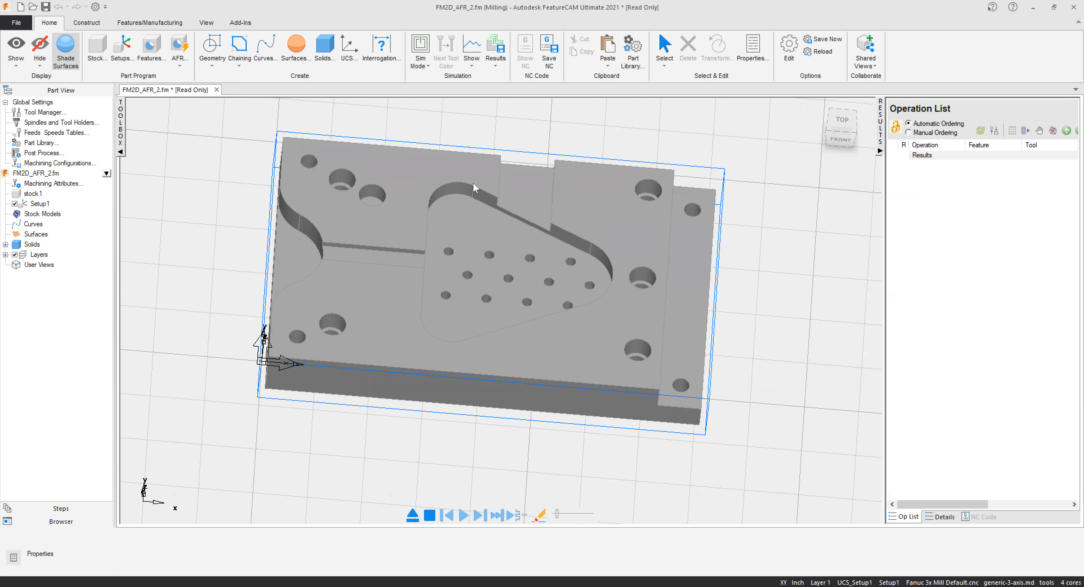
# Check which file types are supported for importing a part, and leave the import without loading a file.
pyautogui.click(17, 24)
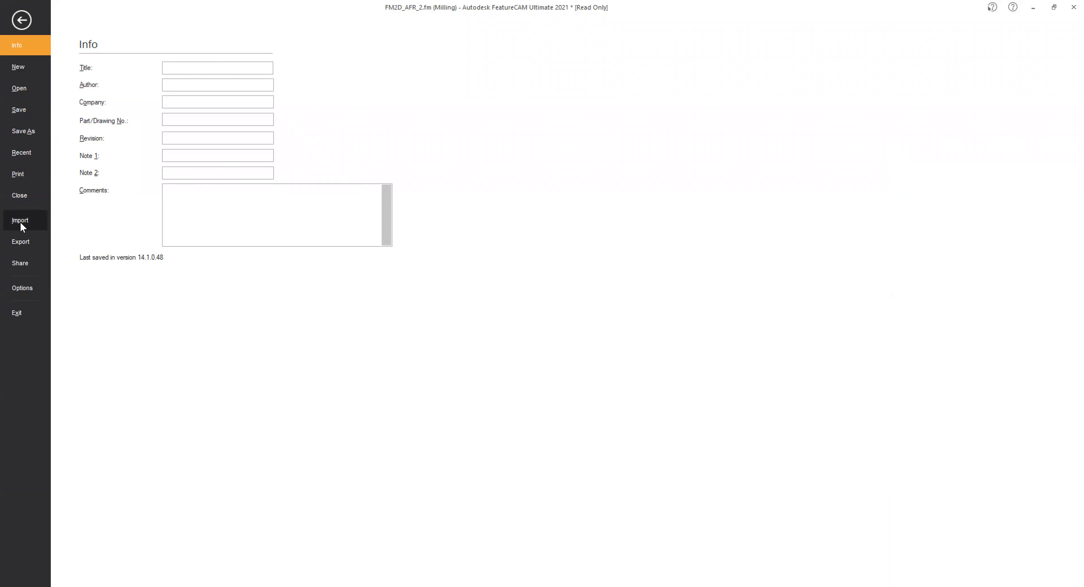
pyautogui.click(20, 221)
pyautogui.click(411, 474)
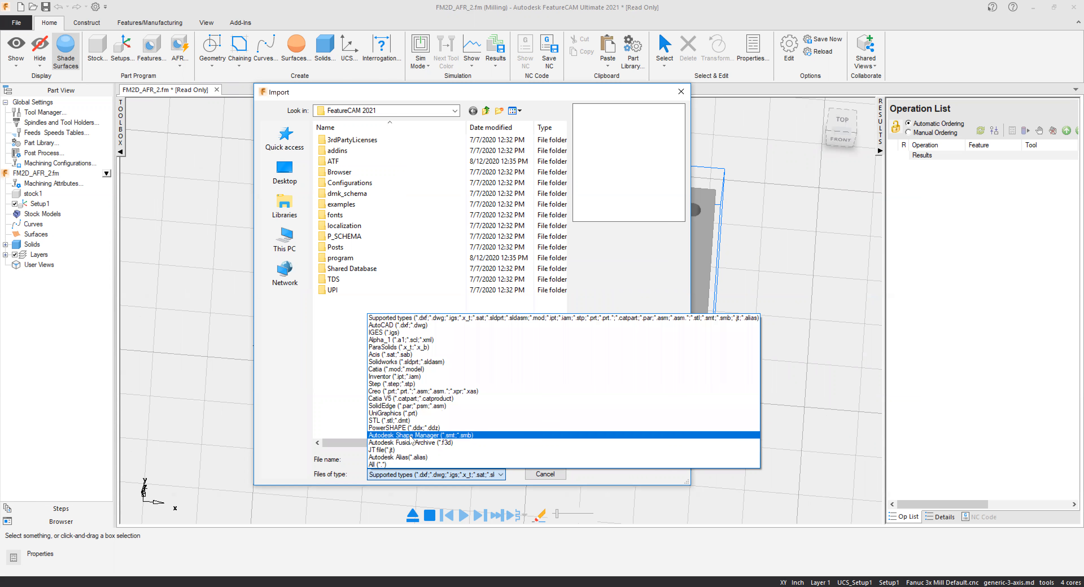
pyautogui.click(535, 478)
pyautogui.click(536, 477)
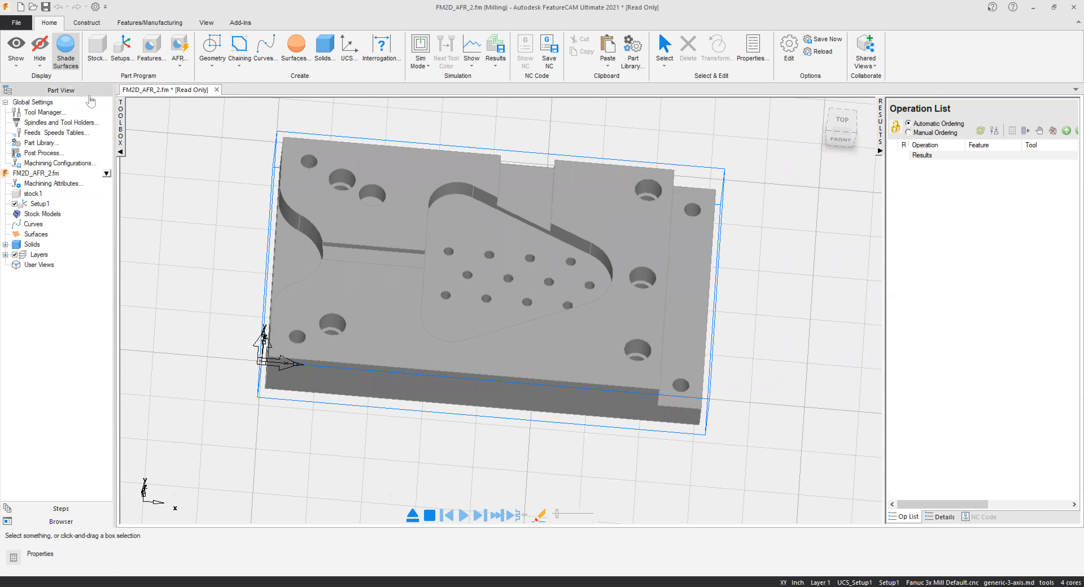
# Define the stock as a block with STAINLESS-15-5_PH material and no multi-axis positioning.
pyautogui.click(97, 50)
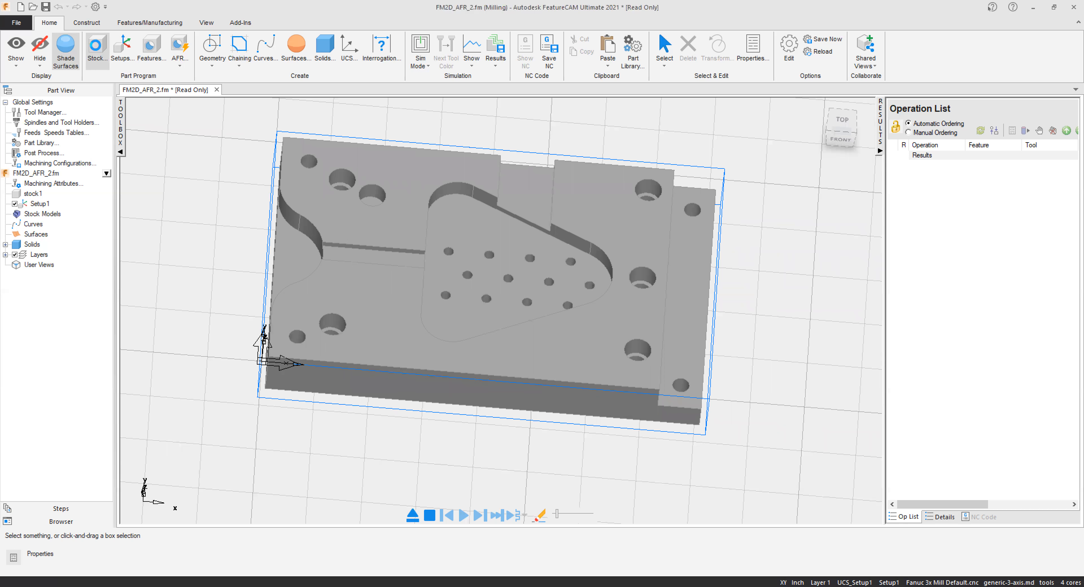
pyautogui.moveTo(703, 110); pyautogui.dragTo(762, 101)
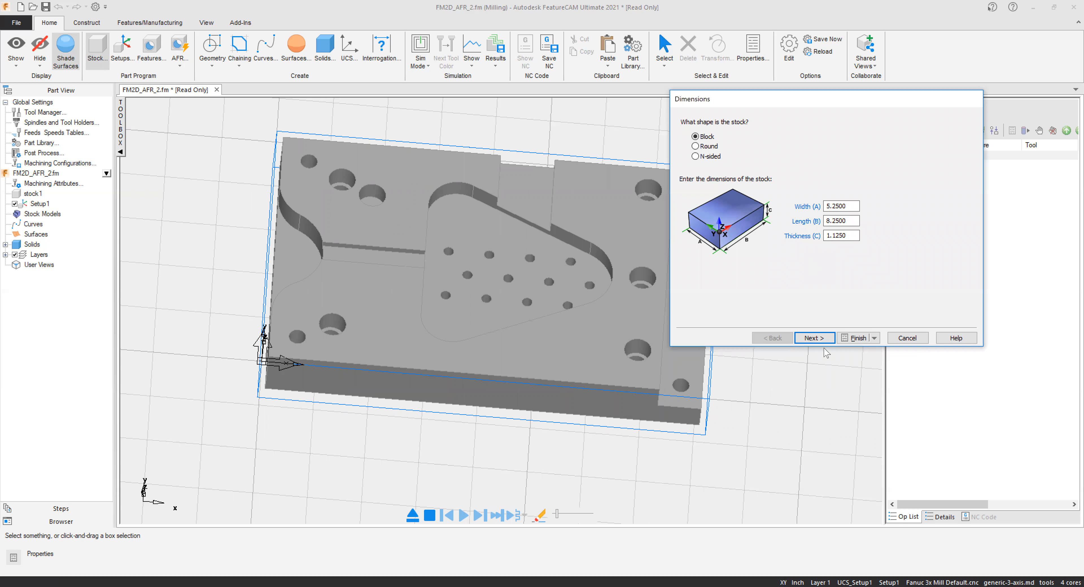
pyautogui.click(820, 340)
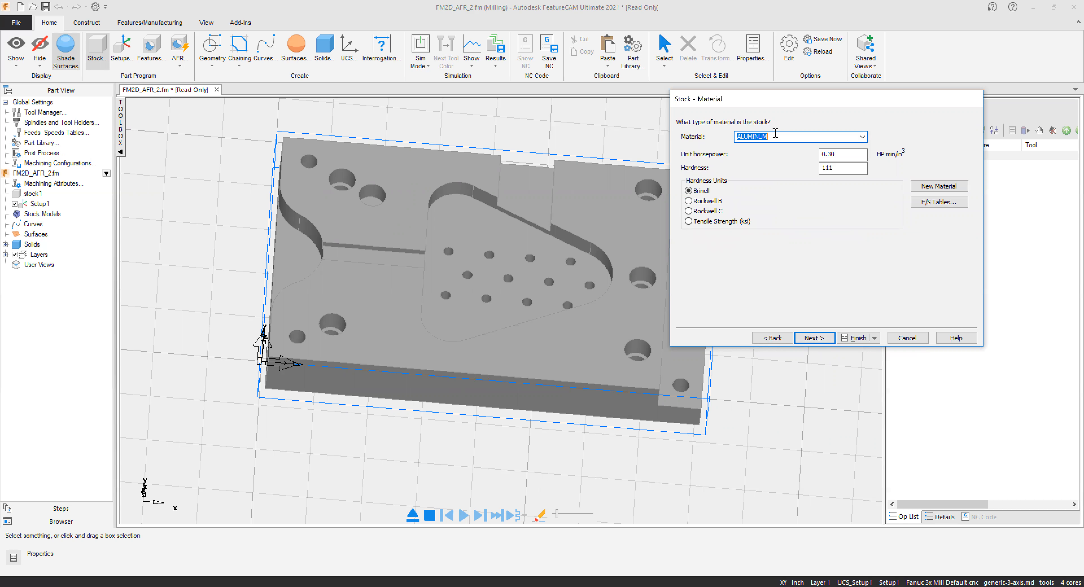
pyautogui.click(861, 139)
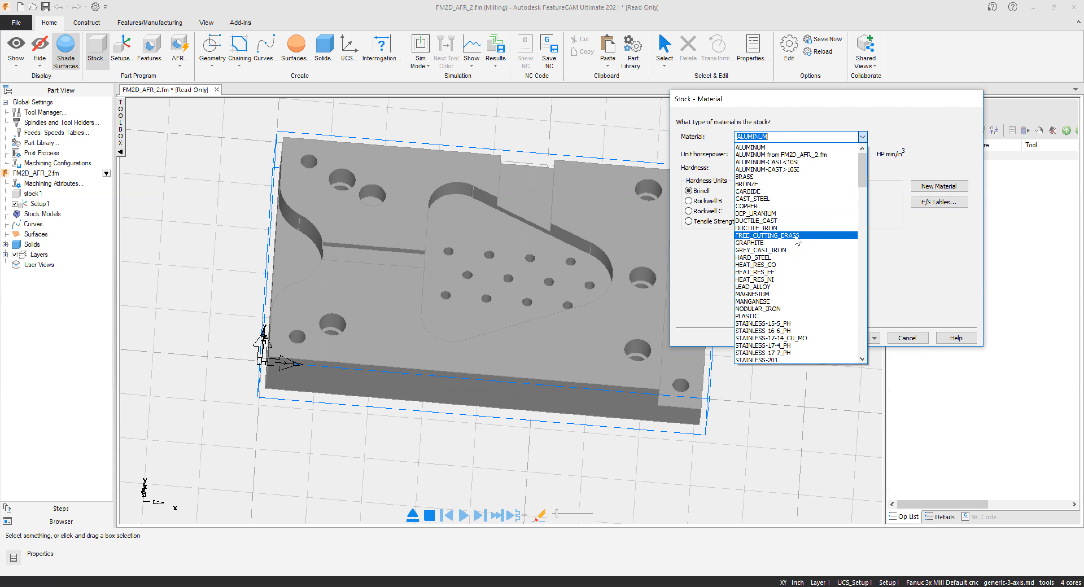
pyautogui.click(768, 324)
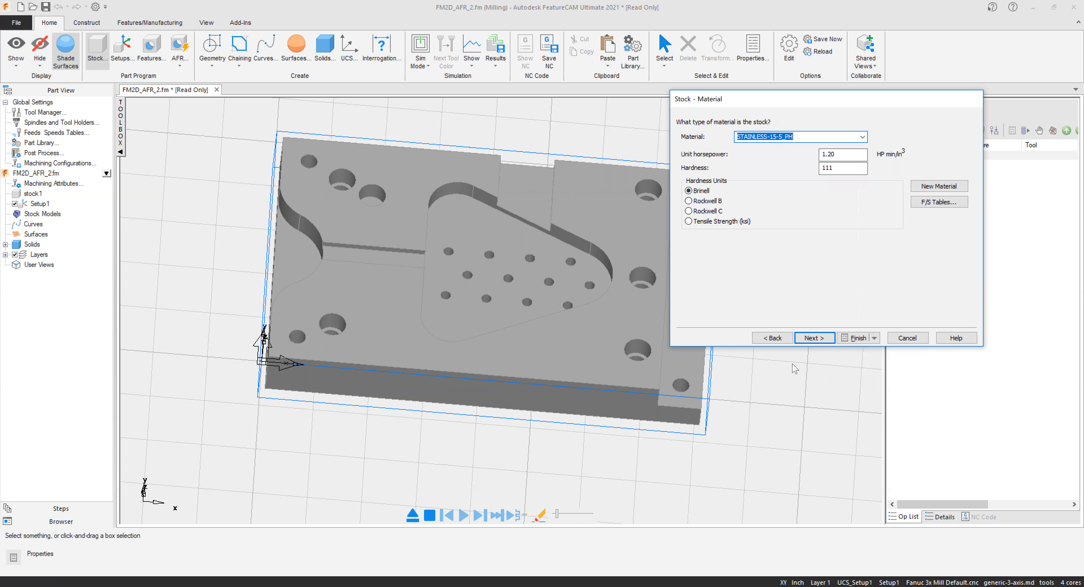
pyautogui.click(806, 340)
pyautogui.click(807, 339)
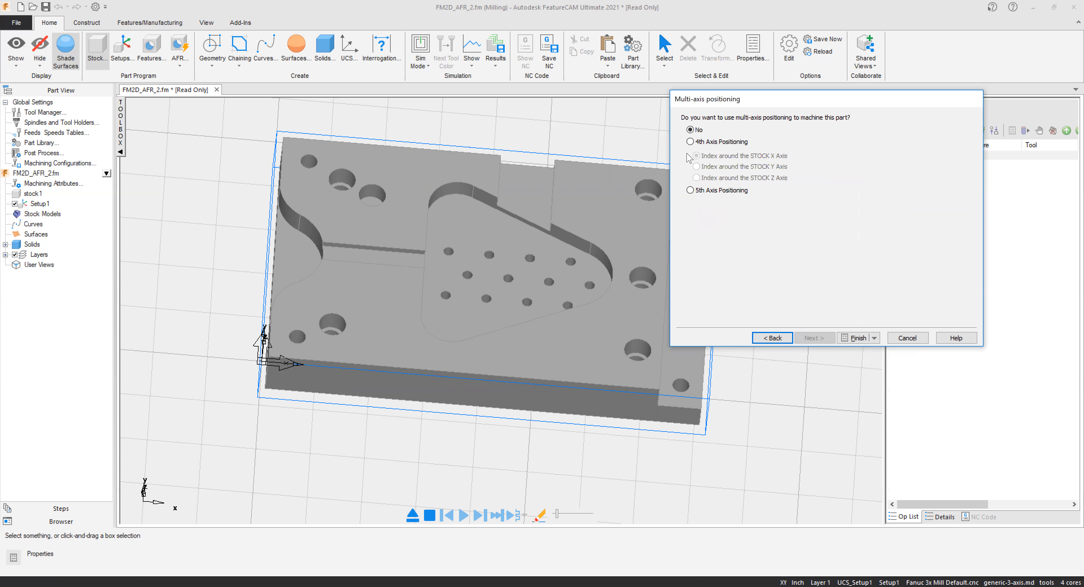
pyautogui.click(853, 339)
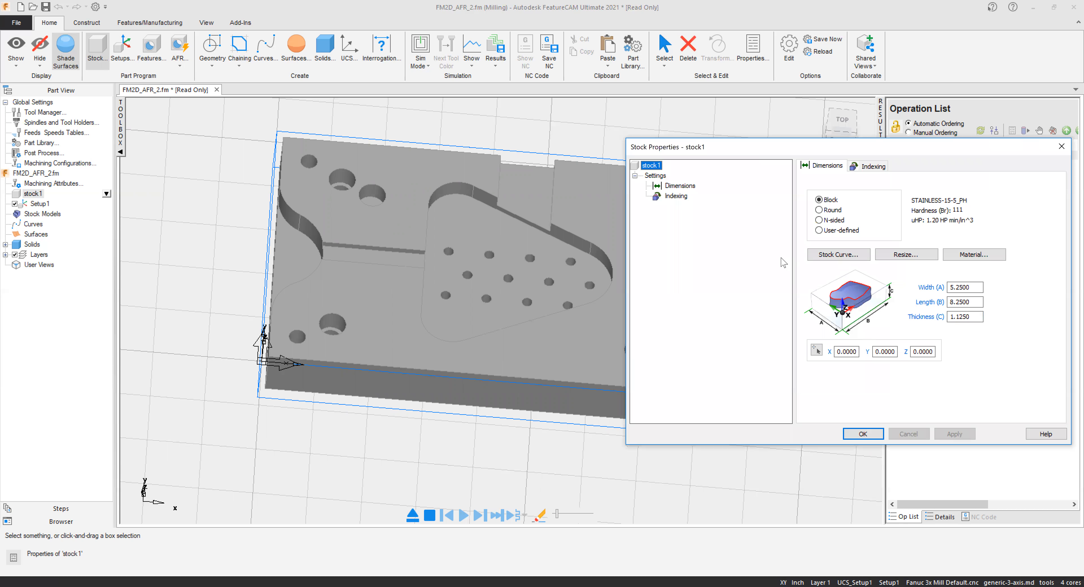
# Review the block stock's dimensions in its properties against the model, and close them.
pyautogui.click(454, 147)
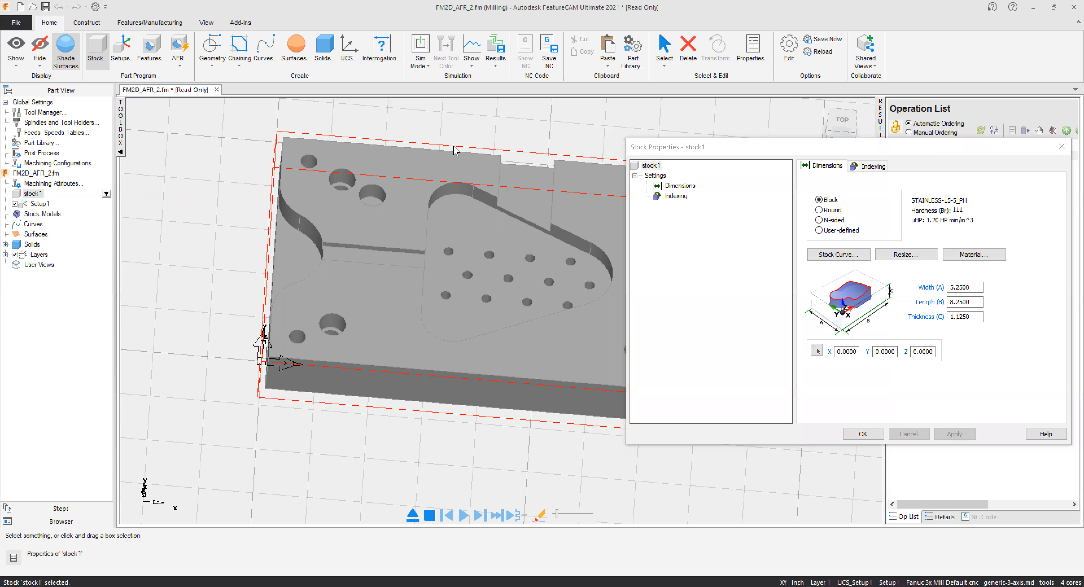
pyautogui.moveTo(972, 289); pyautogui.dragTo(945, 295)
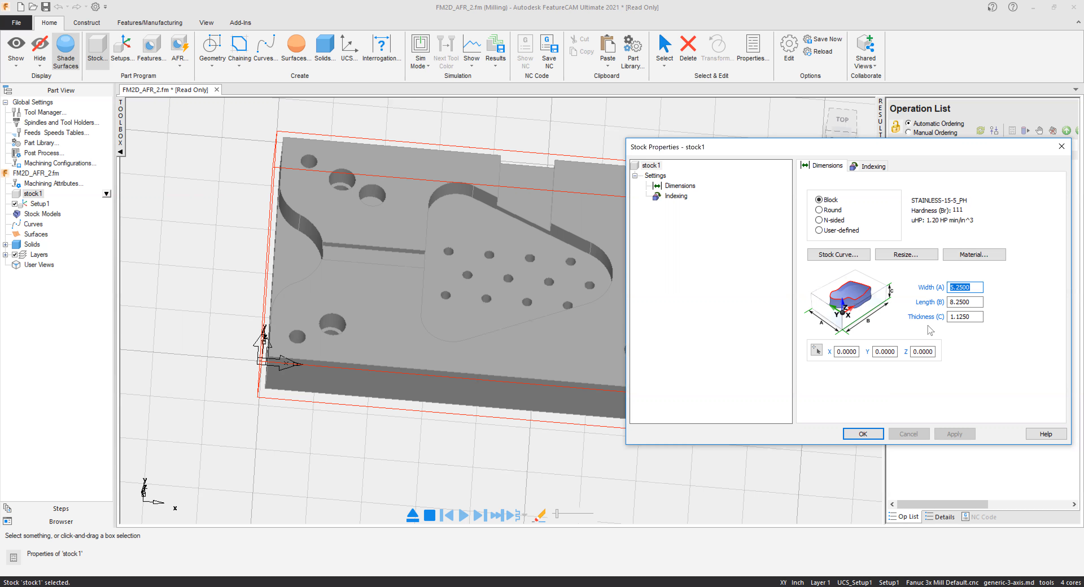
pyautogui.moveTo(880, 146); pyautogui.dragTo(768, 152)
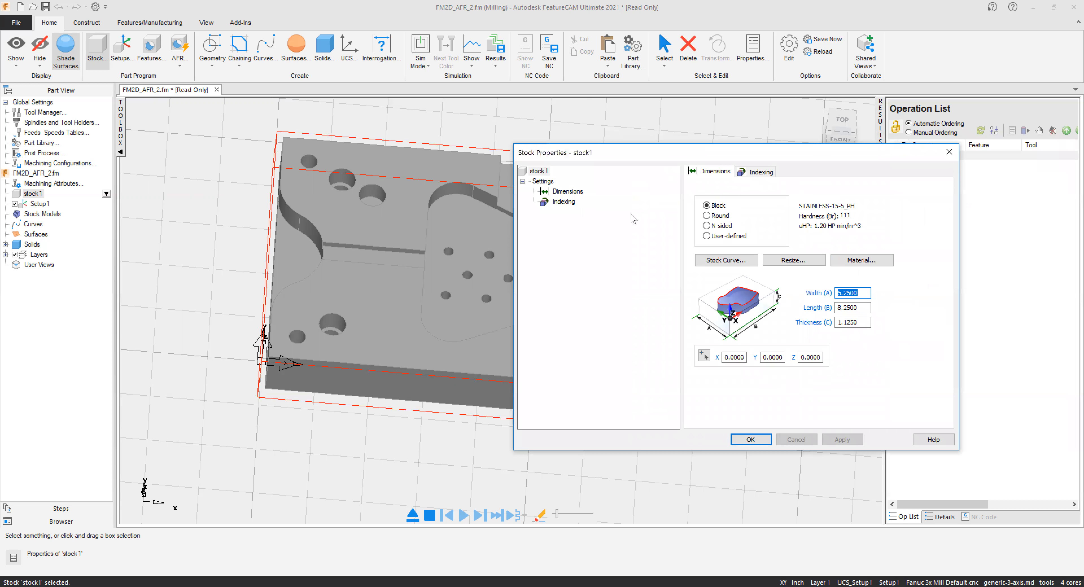
pyautogui.click(948, 152)
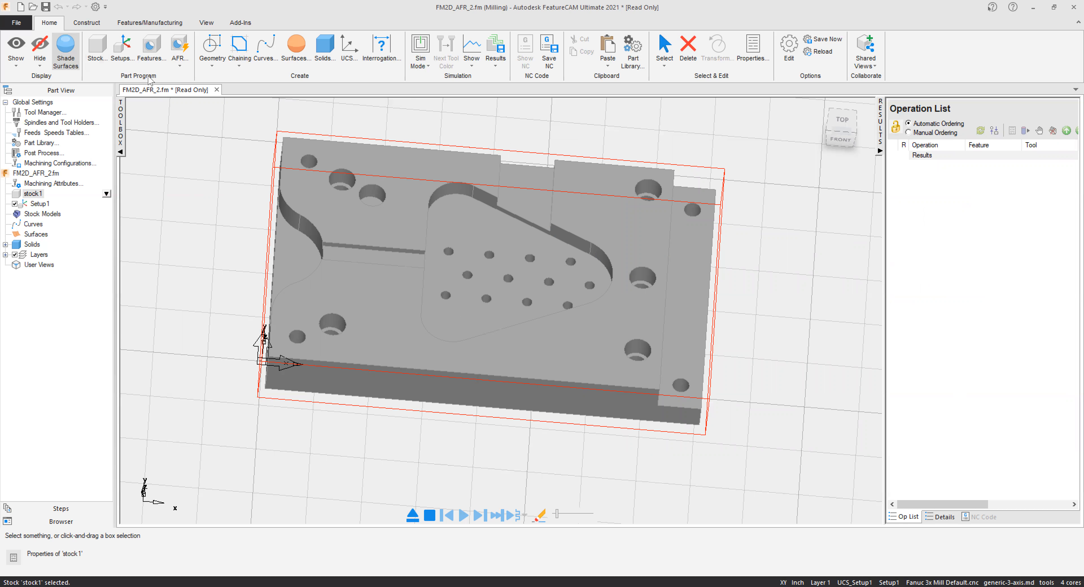
# Create a new milling setup aligned to the stock's top face, with its zero at the center of that face.
pyautogui.click(121, 55)
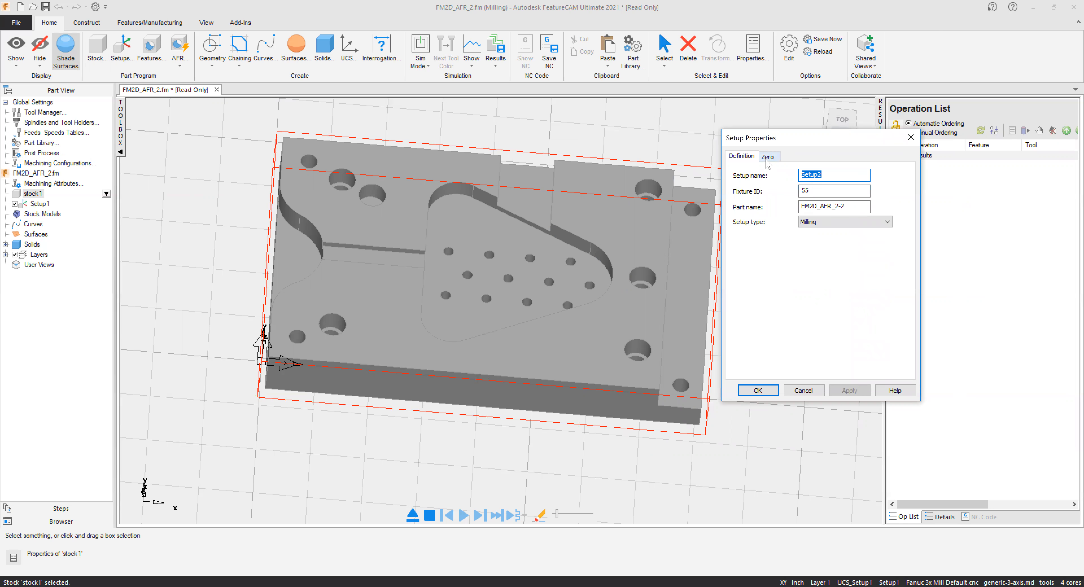
pyautogui.click(767, 157)
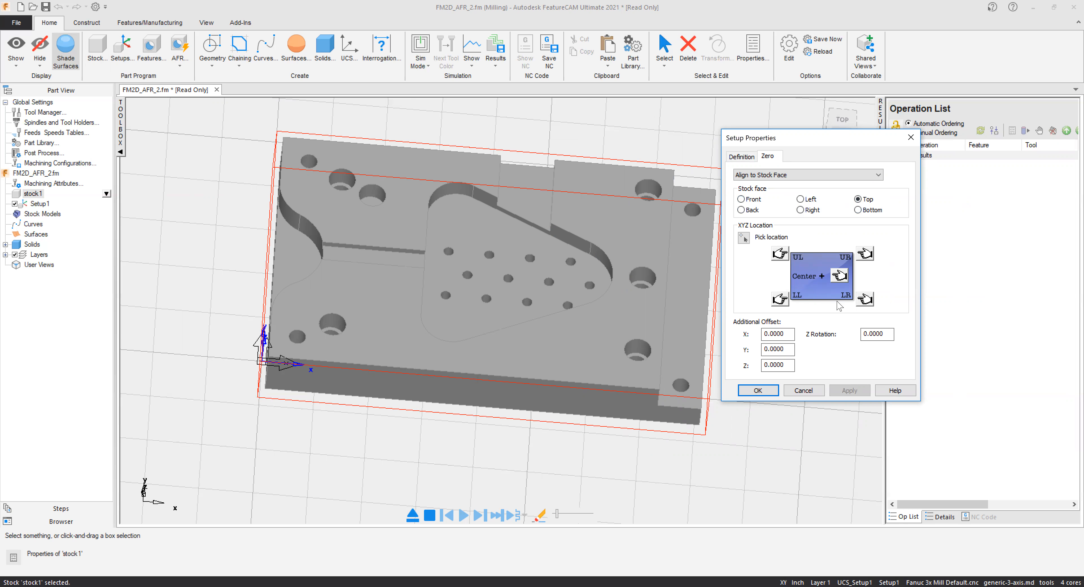
pyautogui.click(838, 277)
pyautogui.scroll(-3, 573, 282)
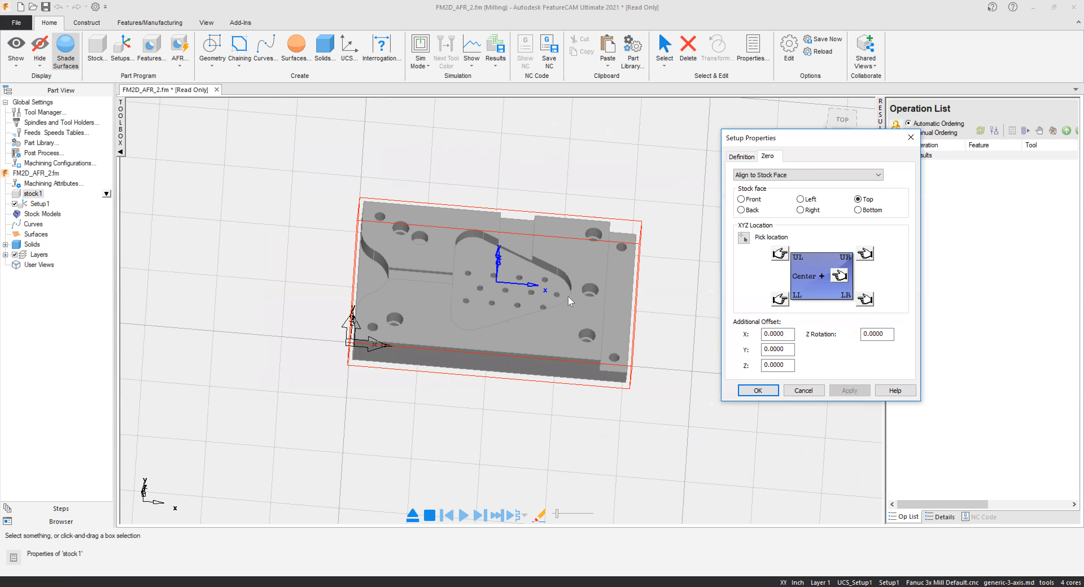
pyautogui.moveTo(404, 236); pyautogui.dragTo(423, 250, button='middle')
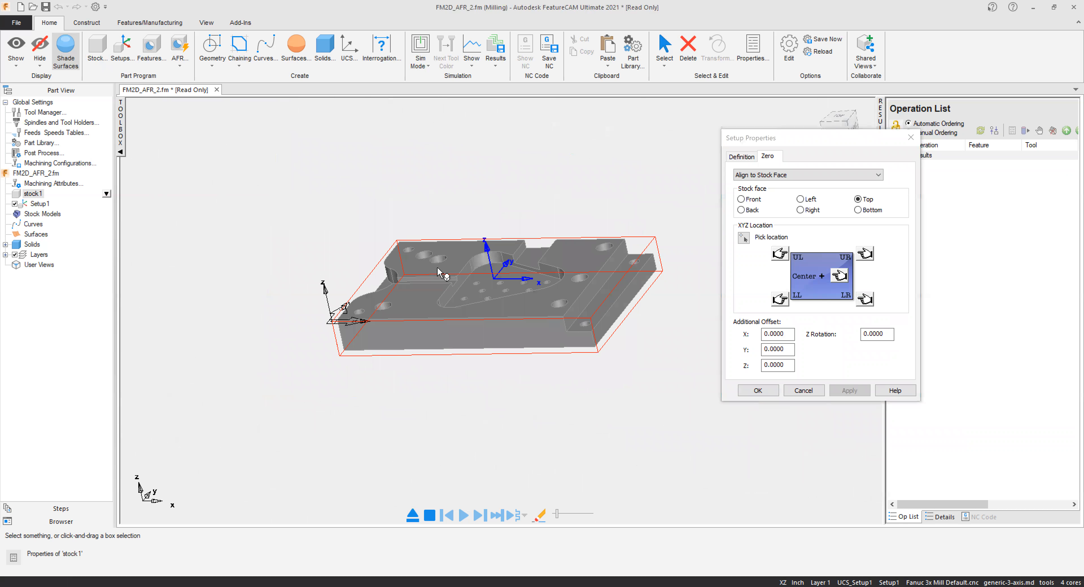
pyautogui.scroll(4, 462, 273)
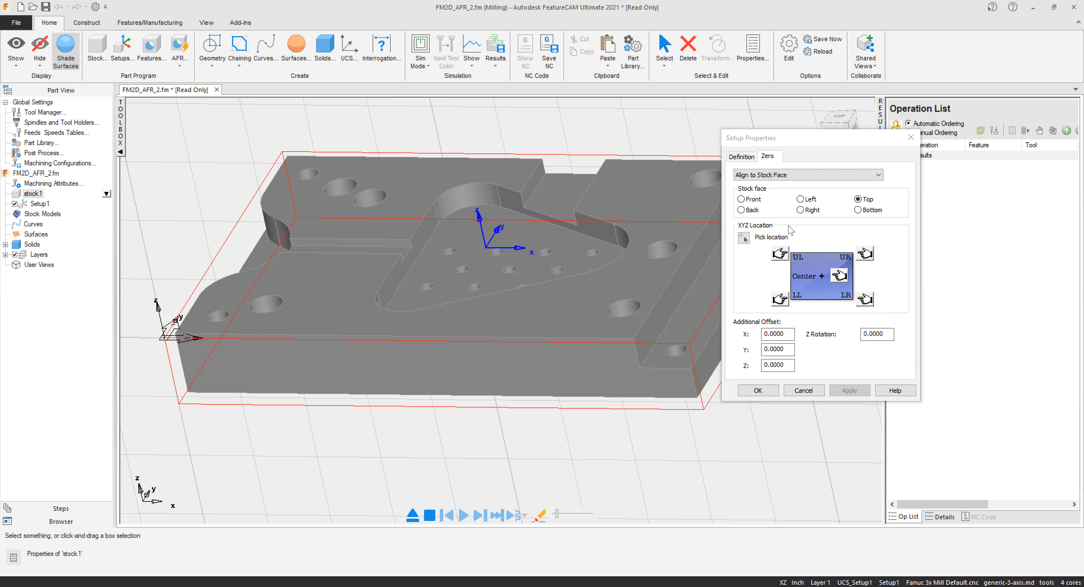
pyautogui.click(743, 238)
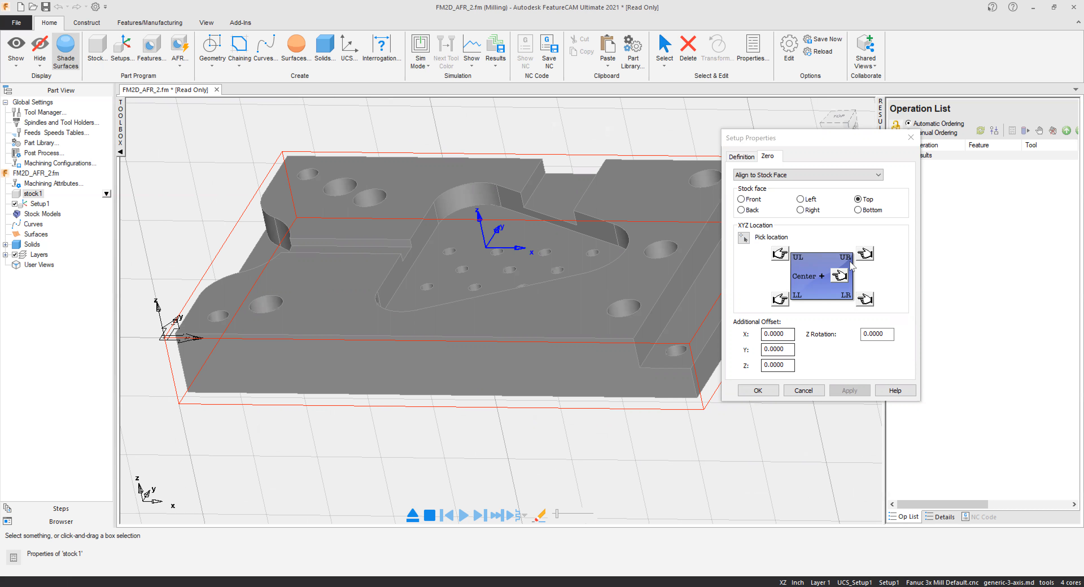
pyautogui.click(776, 255)
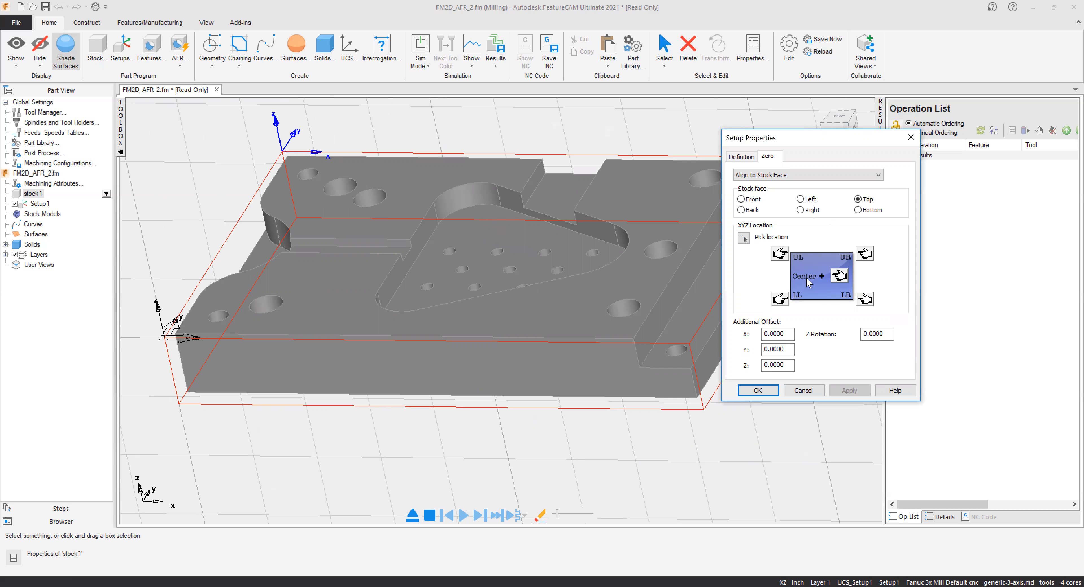
pyautogui.click(841, 276)
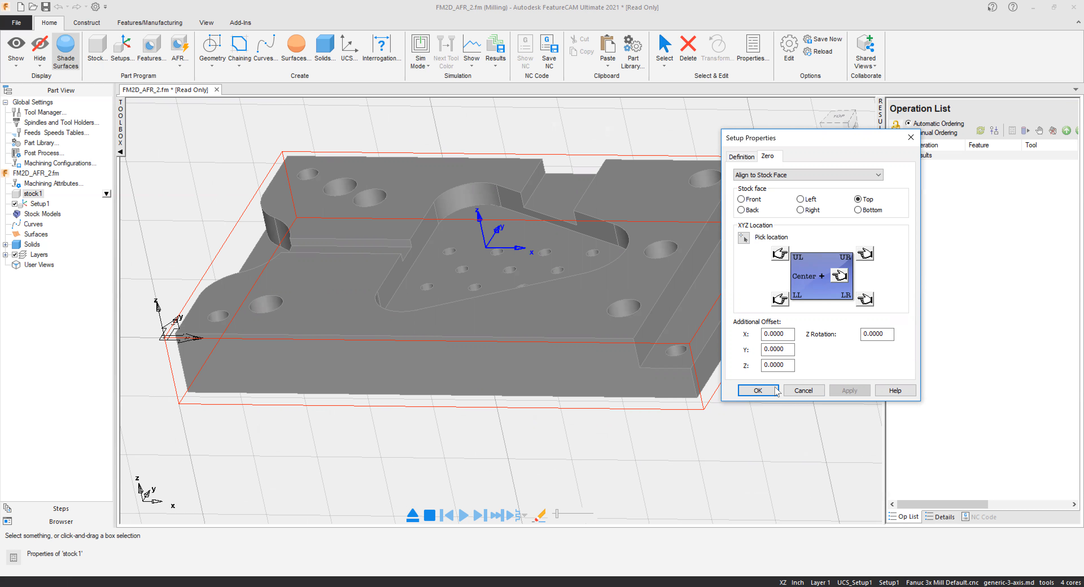
pyautogui.click(760, 391)
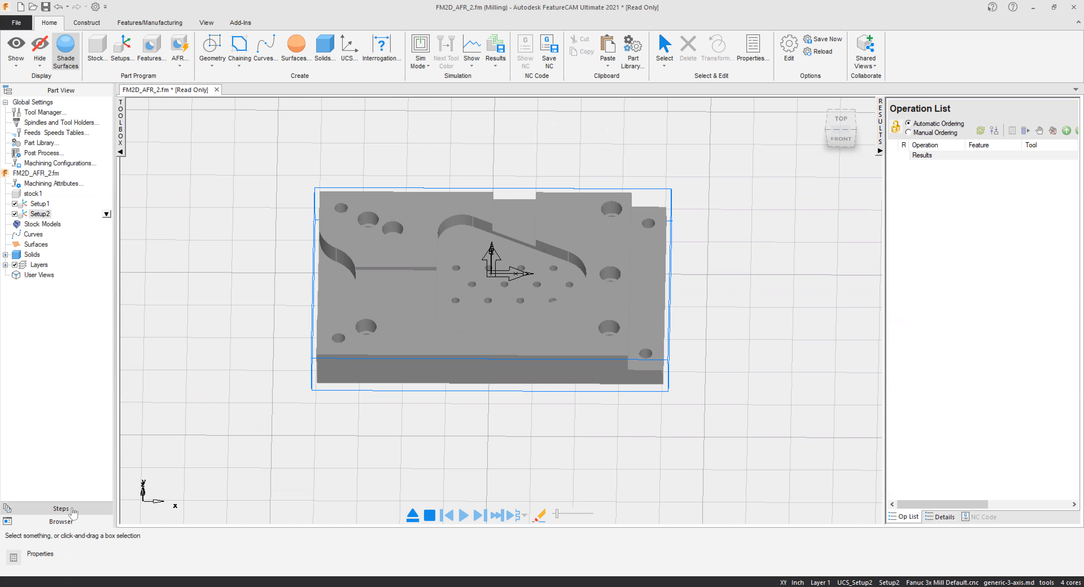
pyautogui.click(61, 509)
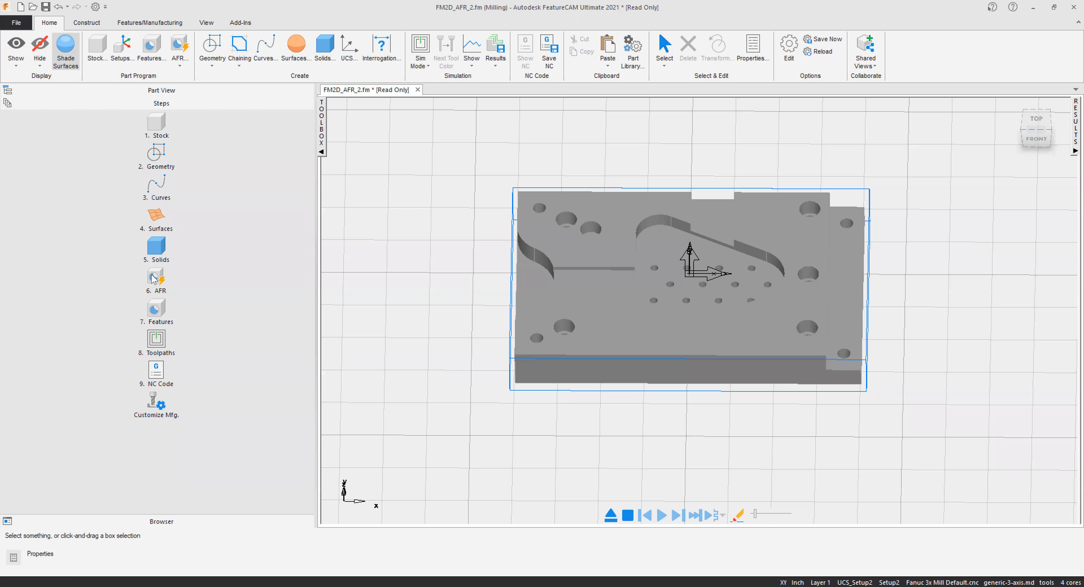
pyautogui.click(182, 92)
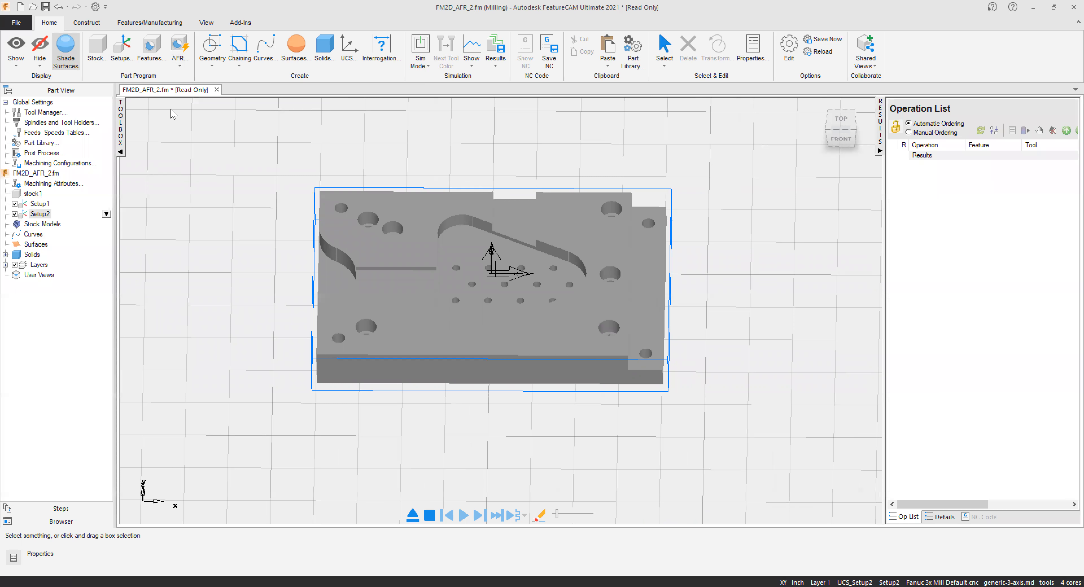
# Start Directed AFR and limit the recognition to holes up to 1 in. in diameter, excluding bosses and pockets.
pyautogui.click(179, 61)
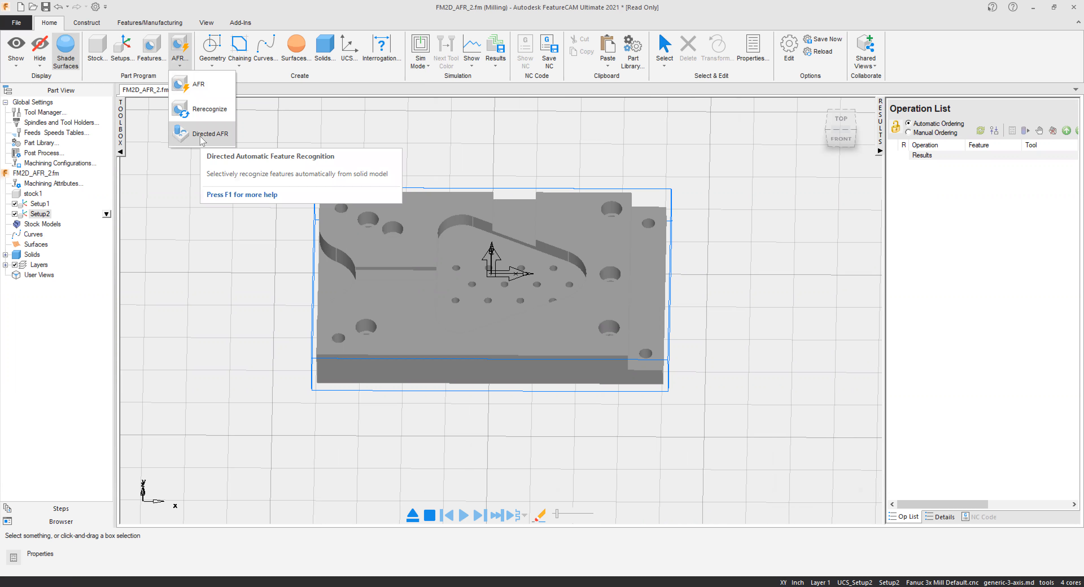
pyautogui.click(202, 133)
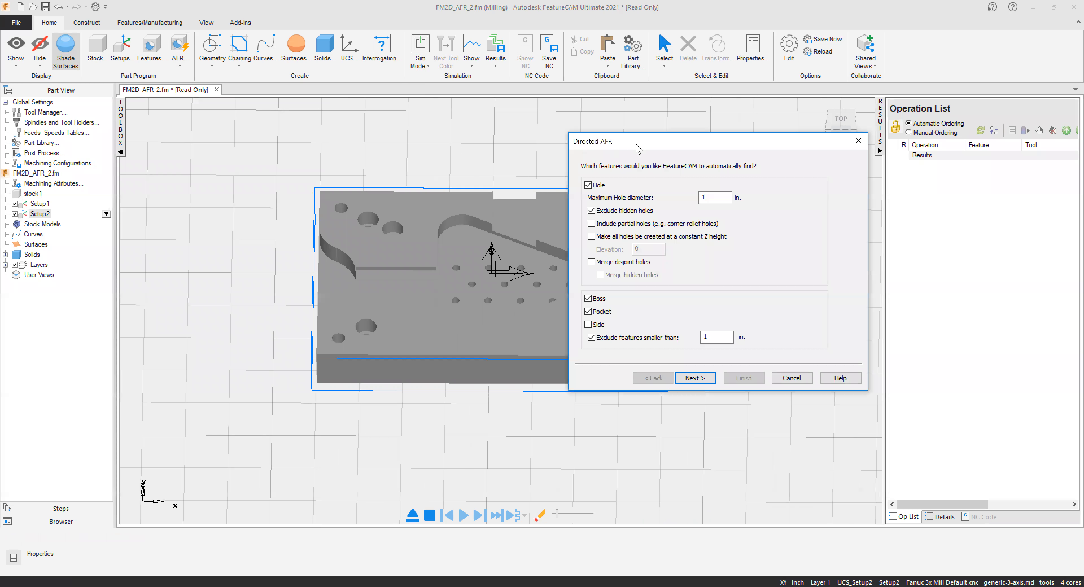
pyautogui.moveTo(631, 145); pyautogui.dragTo(737, 135)
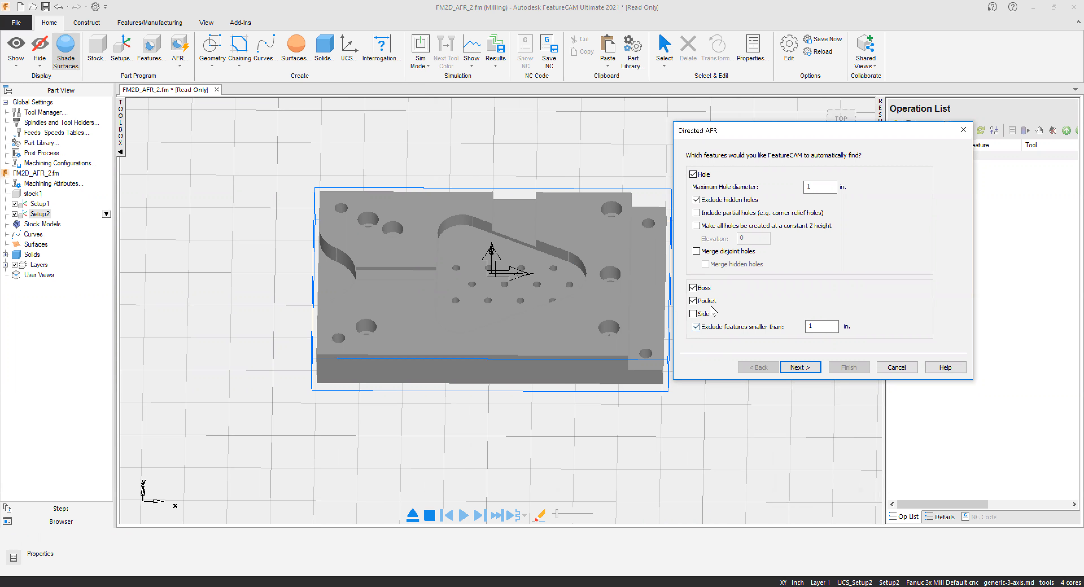
pyautogui.click(704, 289)
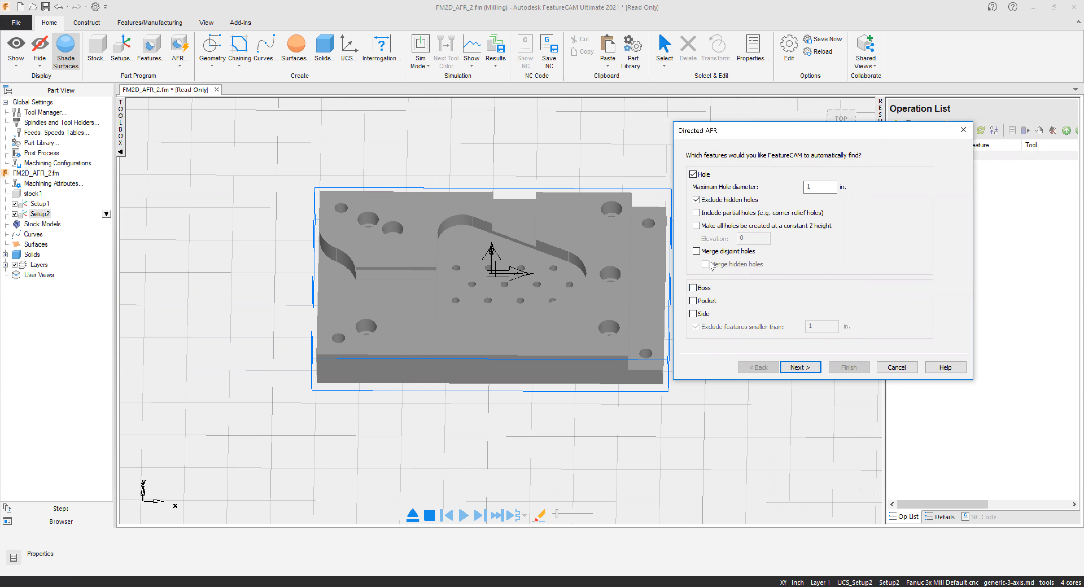
pyautogui.moveTo(821, 190); pyautogui.dragTo(795, 190)
pyautogui.click(803, 369)
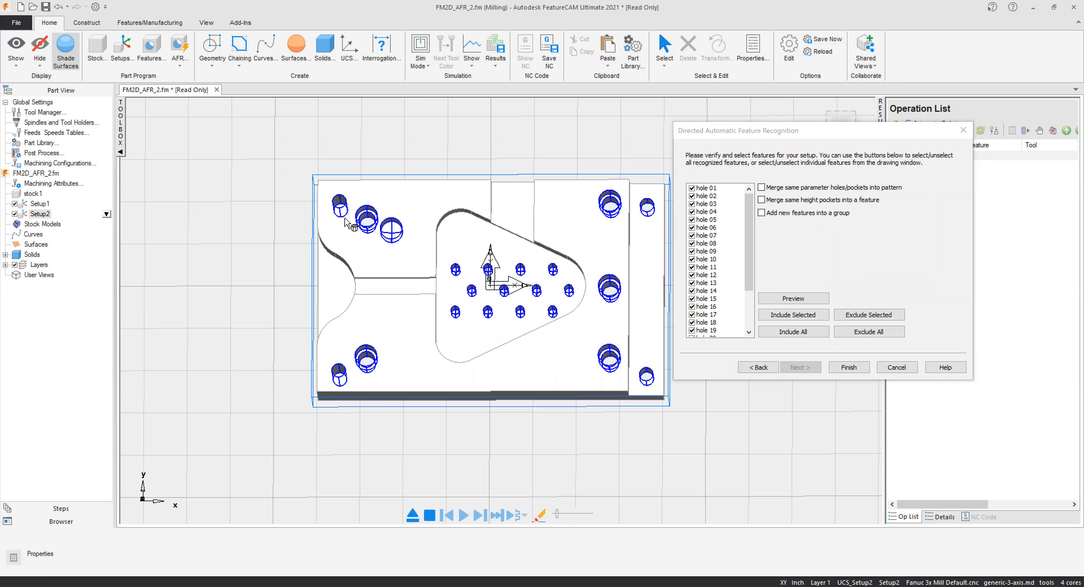
# Check the recognized holes on the model and in the list, and create all of them as features.
pyautogui.scroll(3, 348, 206)
pyautogui.moveTo(341, 189); pyautogui.dragTo(321, 126, button='middle')
pyautogui.scroll(-3, 545, 283)
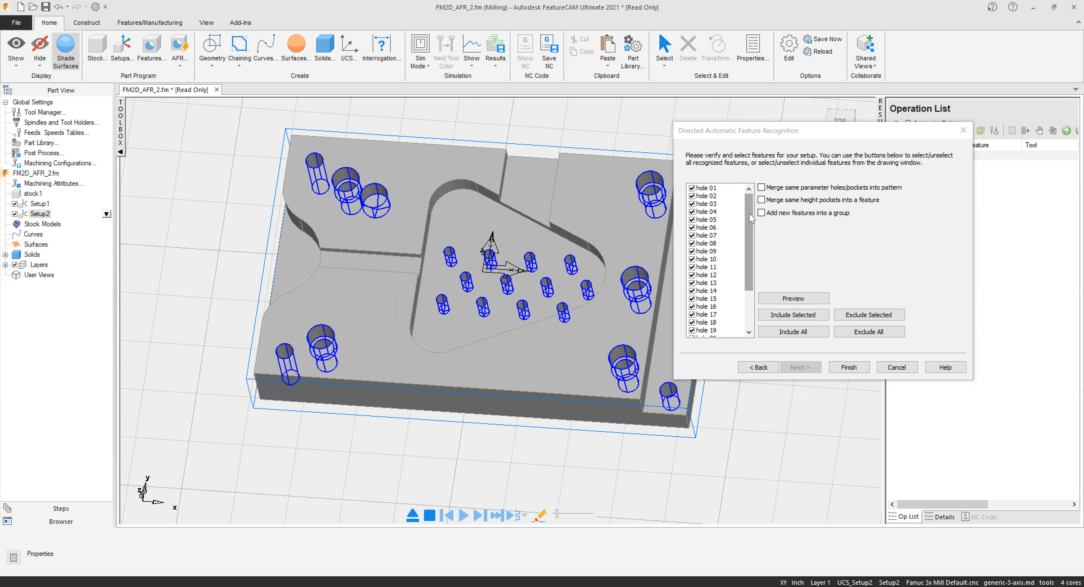
pyautogui.moveTo(751, 219); pyautogui.dragTo(718, 325)
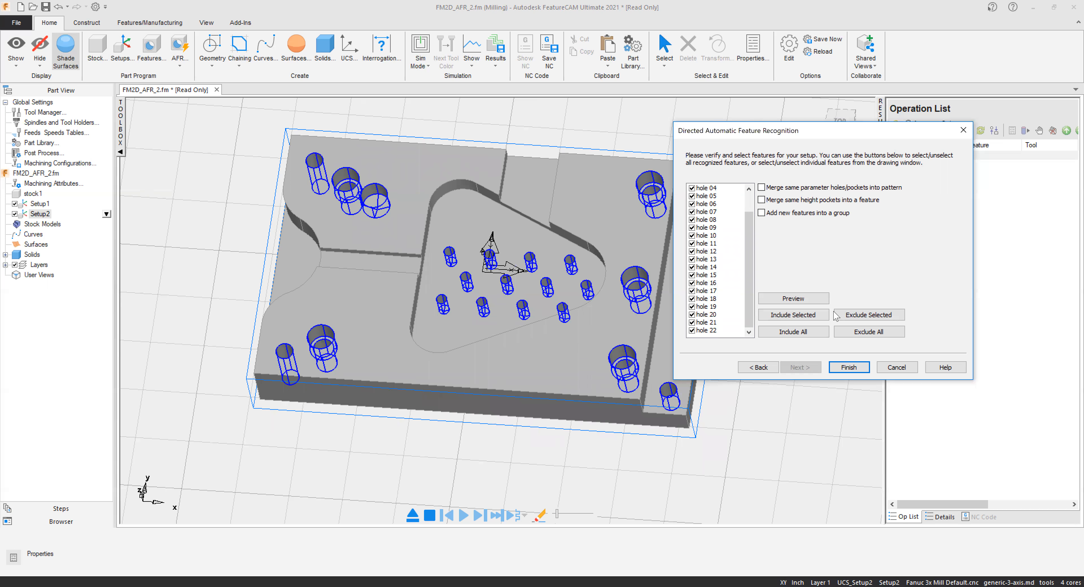
pyautogui.click(844, 367)
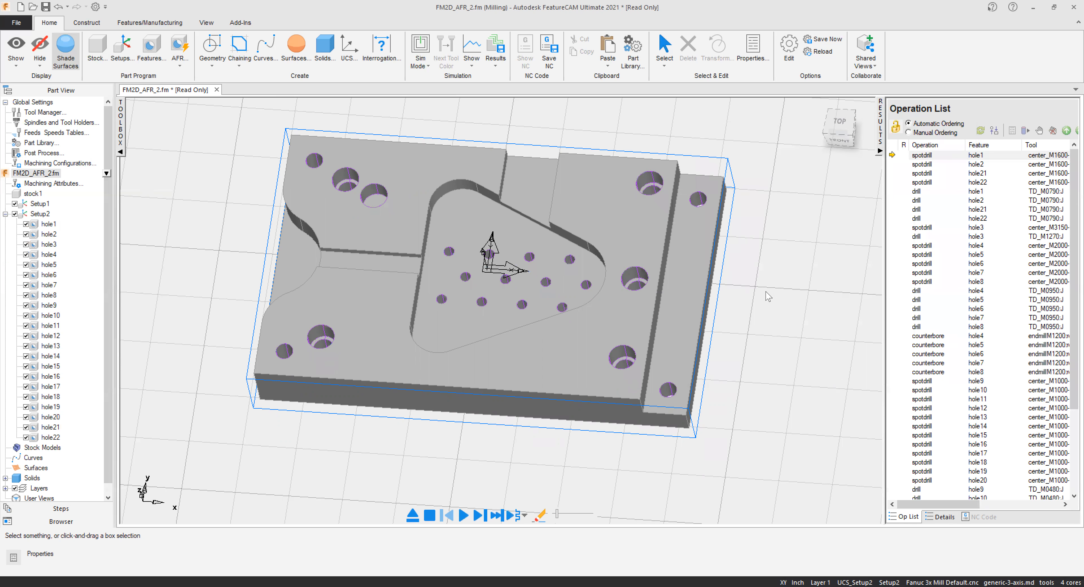
# Examine which holes the spotdrill and drill operations belong to, and locate hole14 on the model.
pyautogui.click(924, 165)
pyautogui.click(923, 182)
pyautogui.click(923, 191)
pyautogui.click(921, 209)
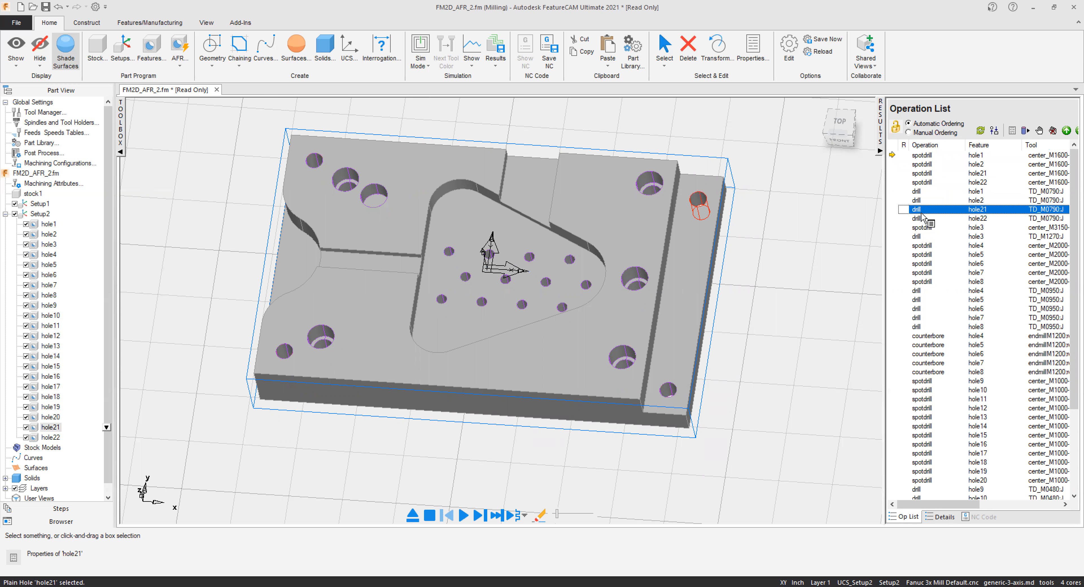
pyautogui.click(920, 237)
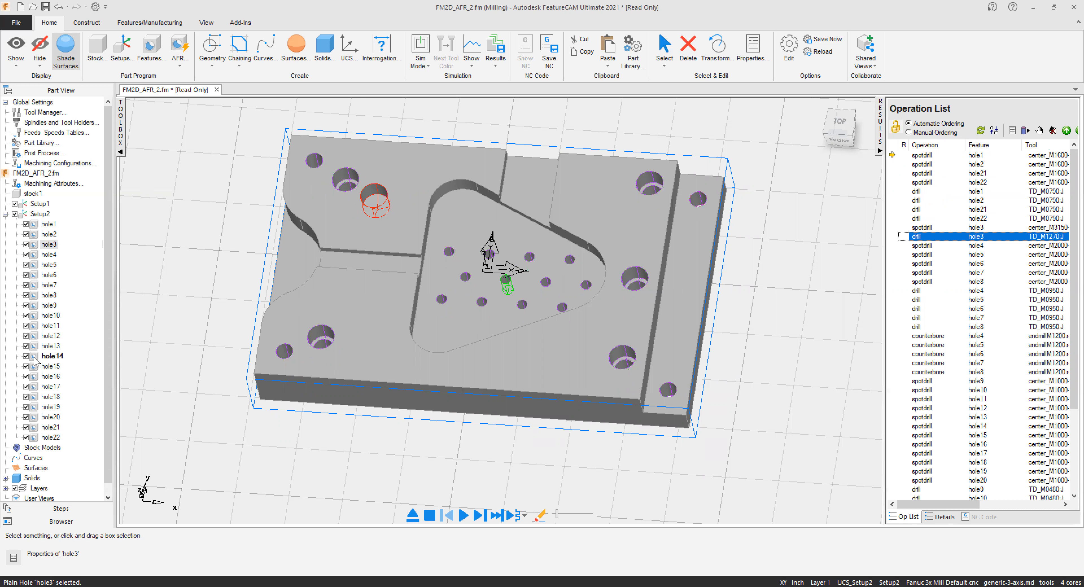
pyautogui.click(506, 281)
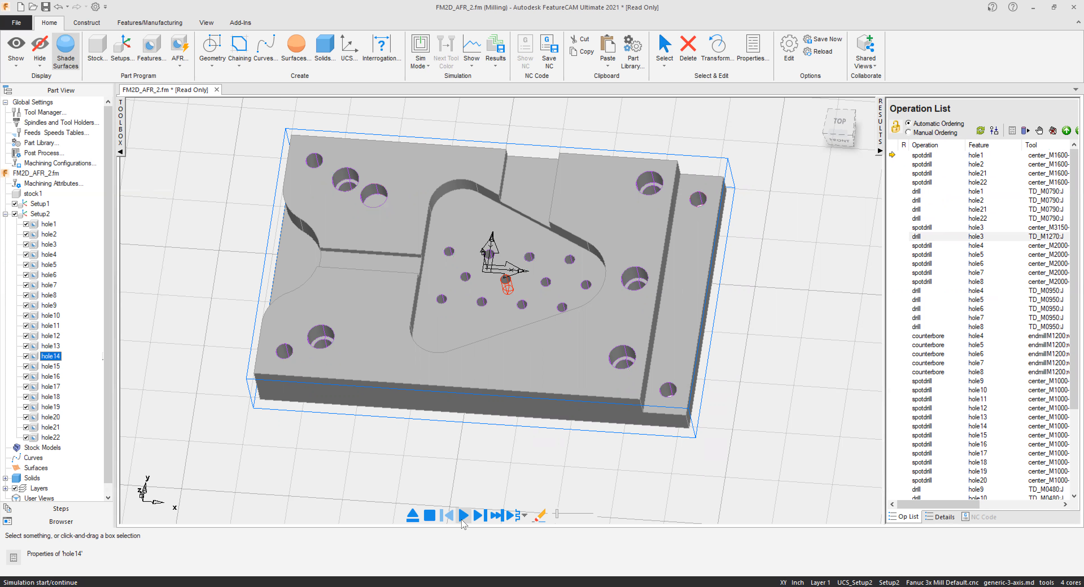
# Run the centerline toolpath simulation of the hole operations, inspect the tool moves on the part, and stop it.
pyautogui.click(463, 514)
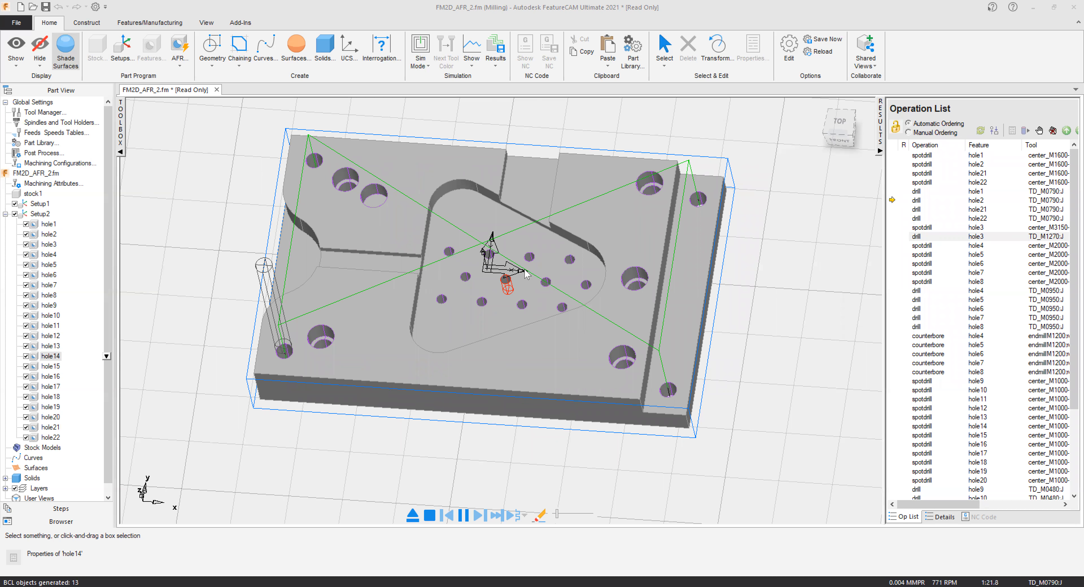
pyautogui.scroll(-1, 520, 252)
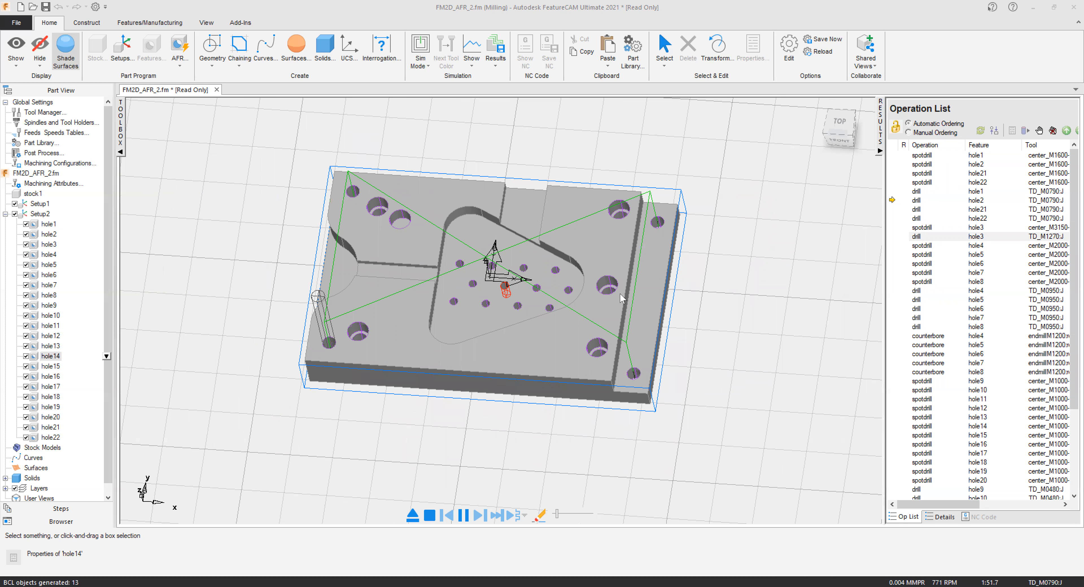
pyautogui.moveTo(620, 292); pyautogui.dragTo(623, 258, button='middle')
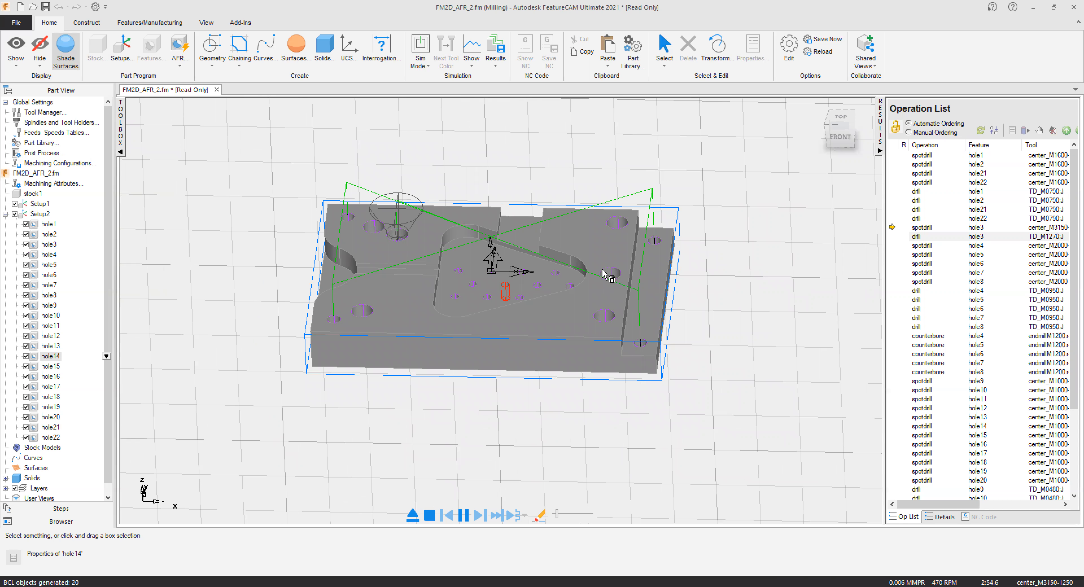
pyautogui.scroll(2, 496, 234)
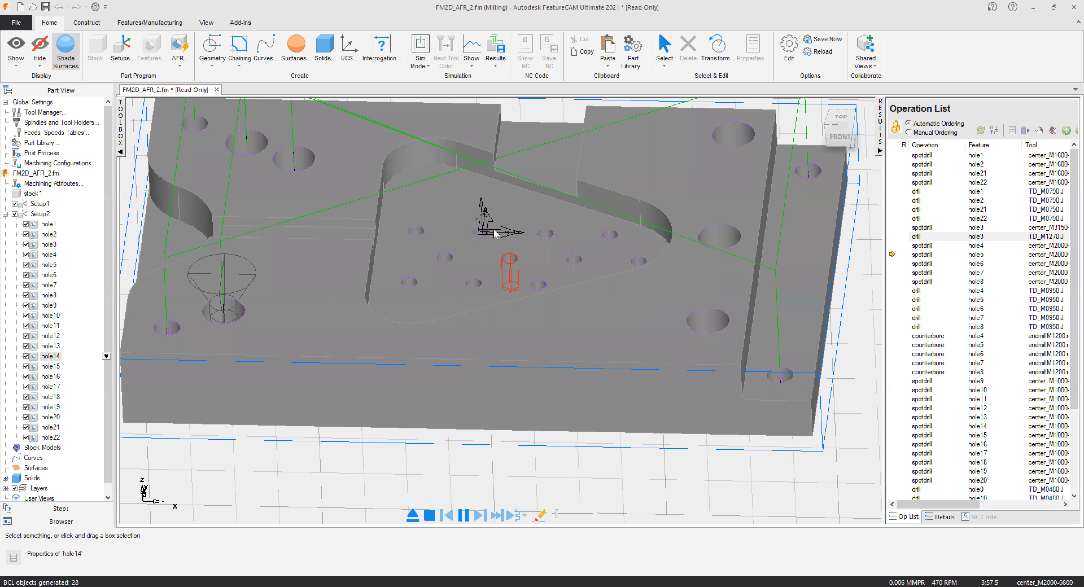
pyautogui.scroll(-2, 495, 233)
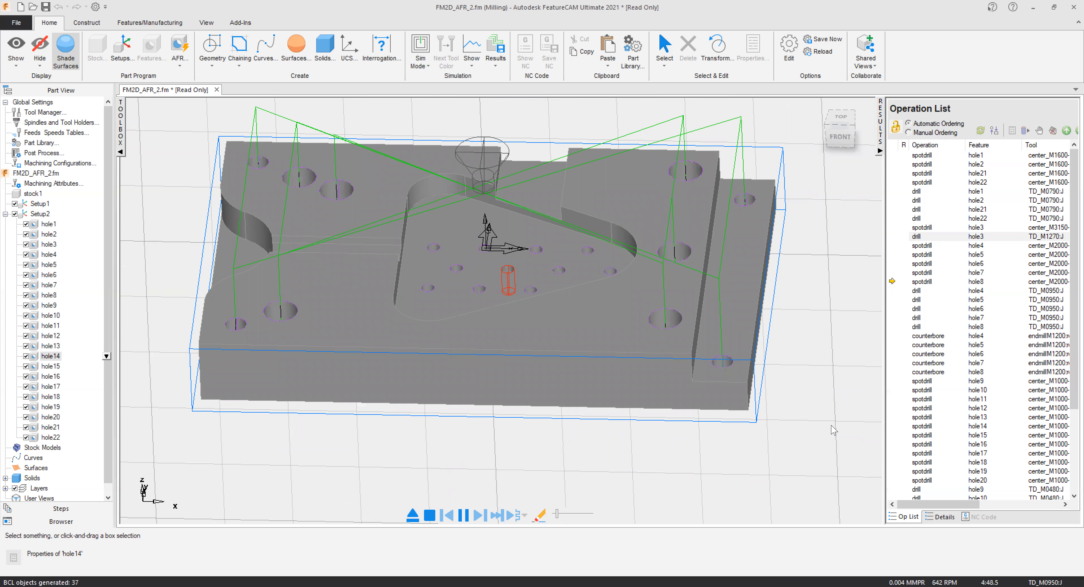
pyautogui.scroll(-3, 623, 343)
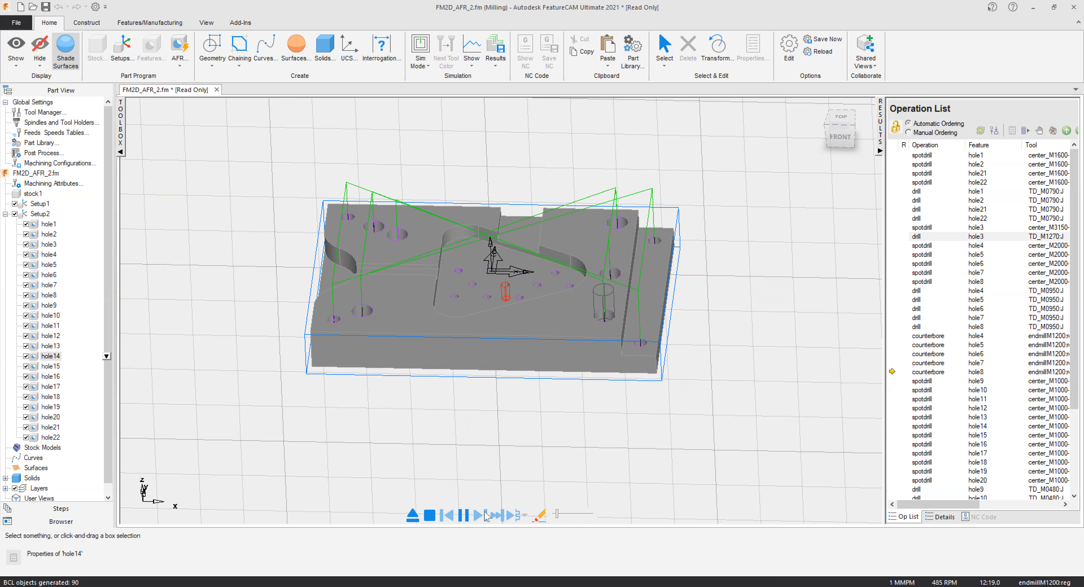
pyautogui.press('Escape')
pyautogui.click(530, 322)
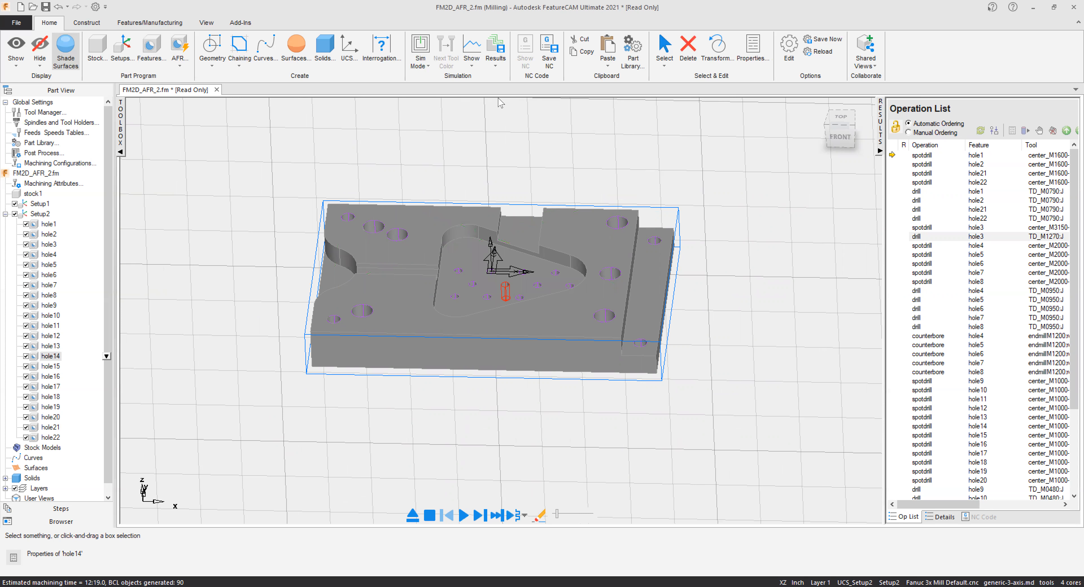
# Switch to a shaded solid simulation mode and simulate all hole operations on the stock to the end.
pyautogui.click(429, 67)
pyautogui.click(427, 134)
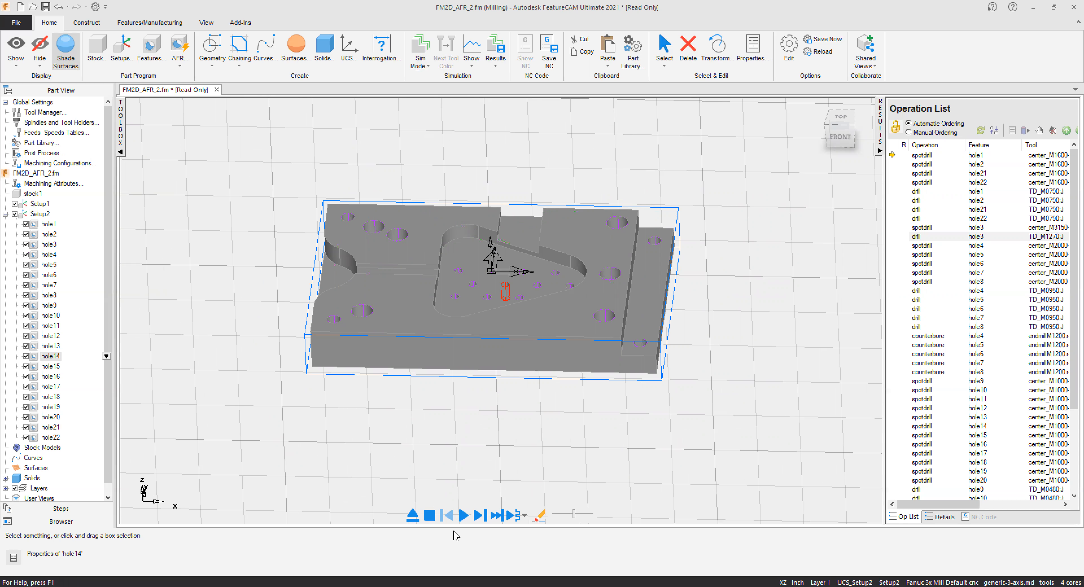
pyautogui.click(462, 518)
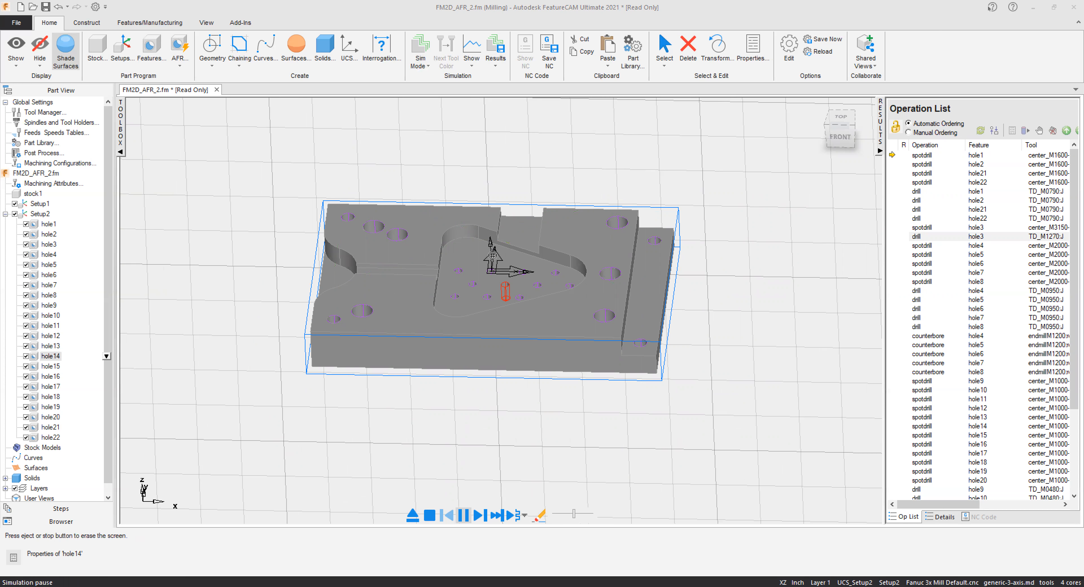
pyautogui.click(463, 517)
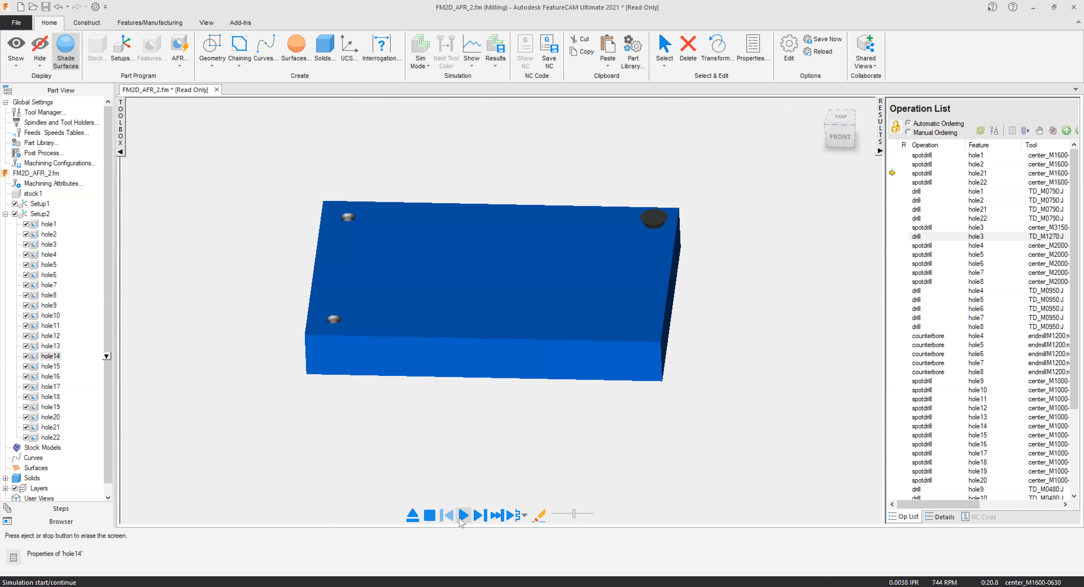
pyautogui.click(461, 518)
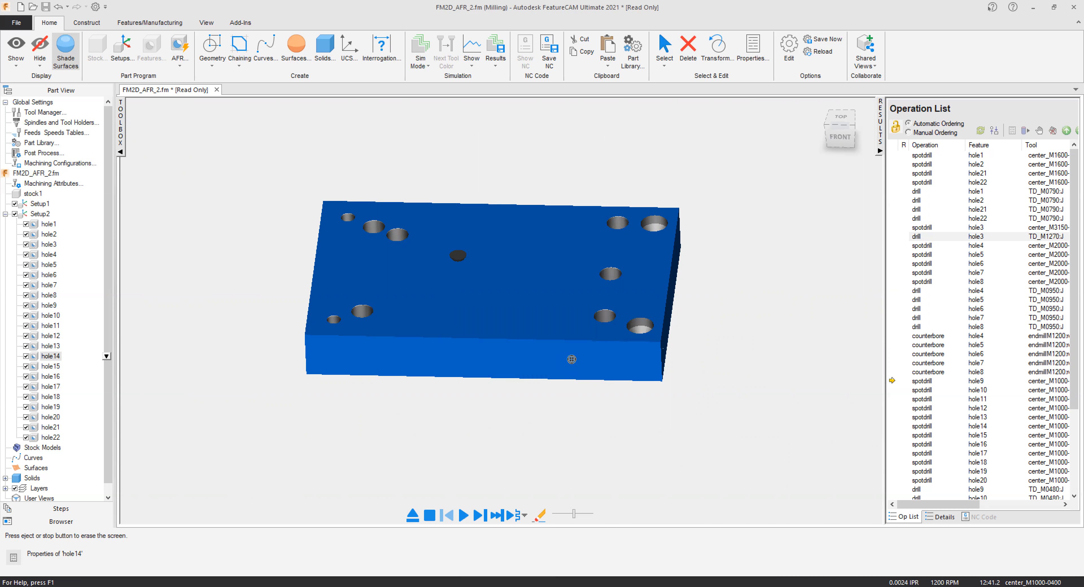
pyautogui.click(464, 517)
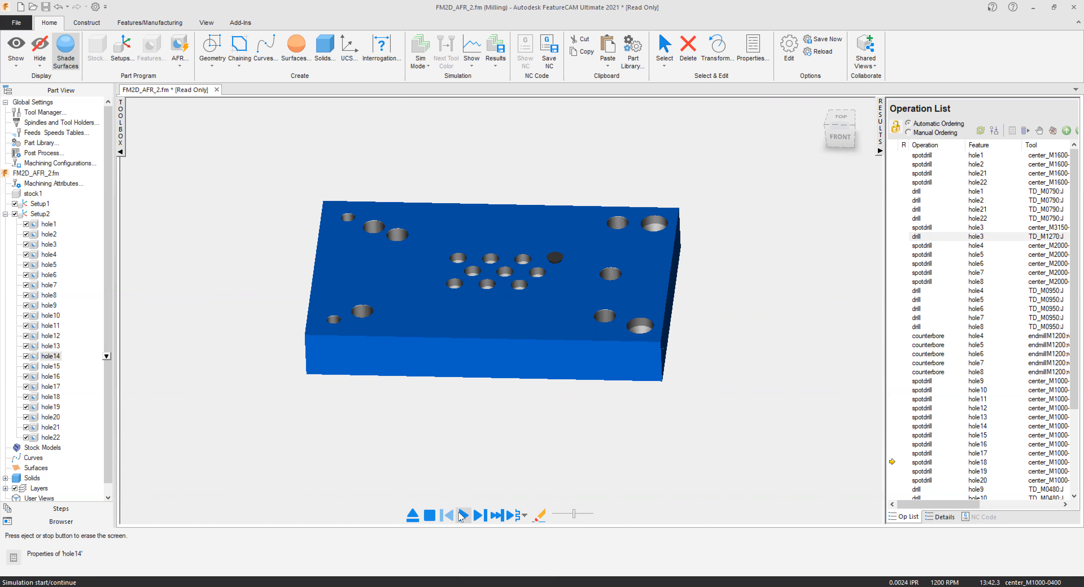
pyautogui.click(462, 516)
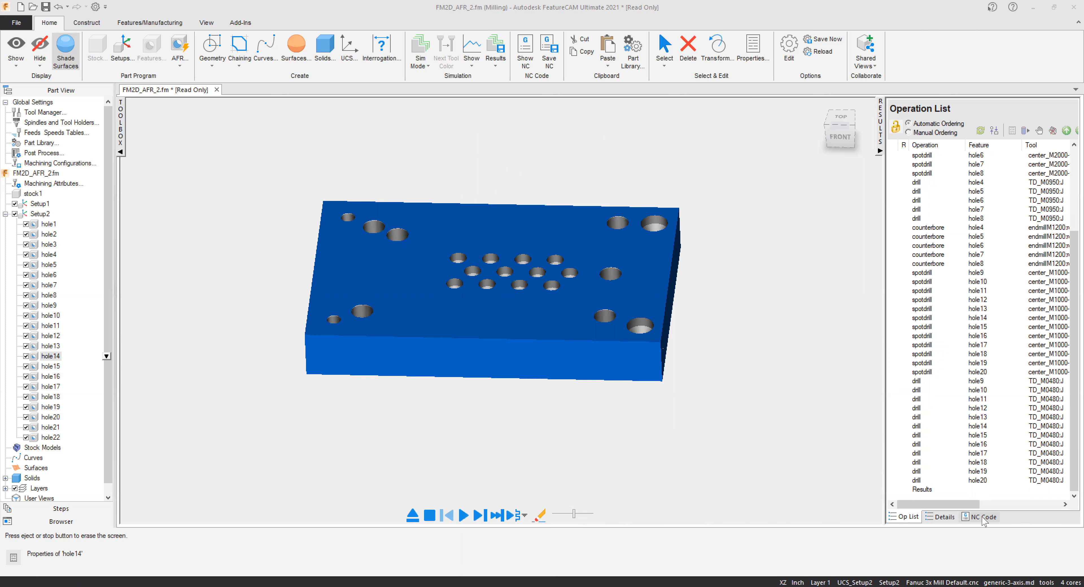
# Show the generated NC code and read through its spotdrill, drill and counterbore blocks.
pyautogui.click(982, 518)
pyautogui.moveTo(690, 148); pyautogui.dragTo(778, 379)
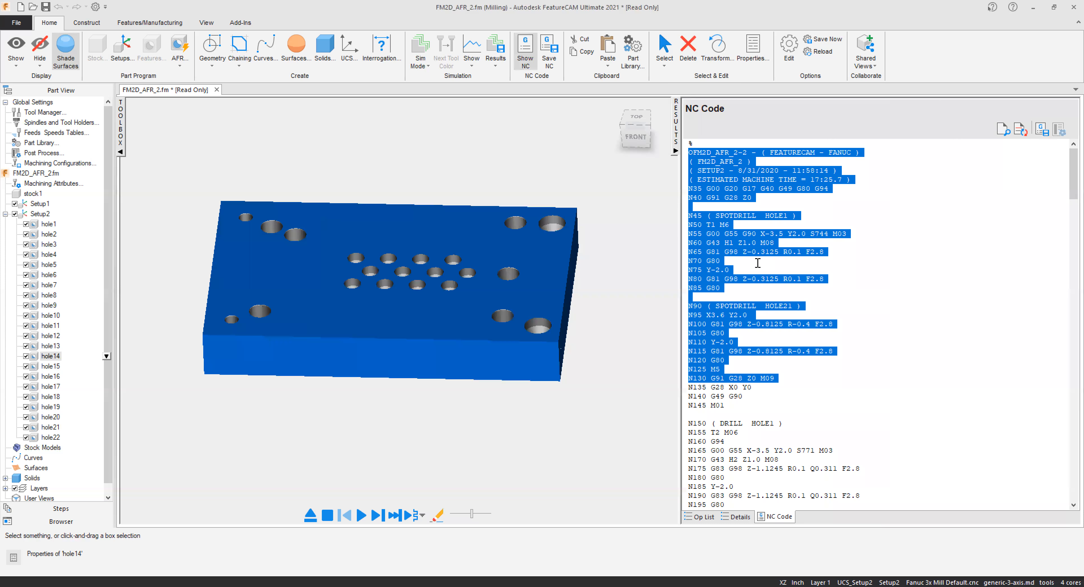
pyautogui.click(744, 289)
pyautogui.moveTo(702, 206); pyautogui.dragTo(831, 420)
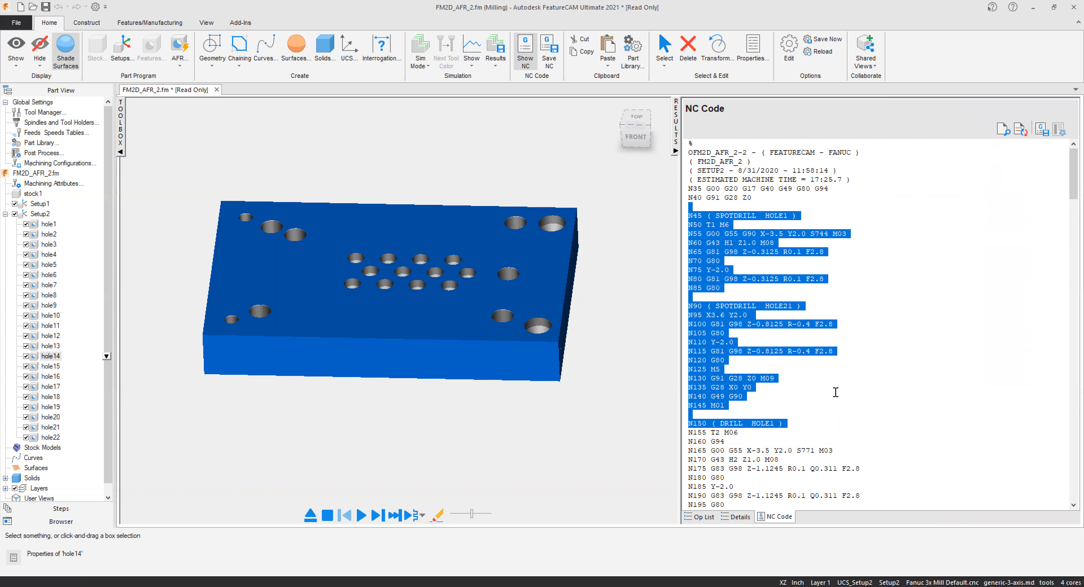
pyautogui.scroll(-13, 835, 395)
pyautogui.scroll(-17, 765, 376)
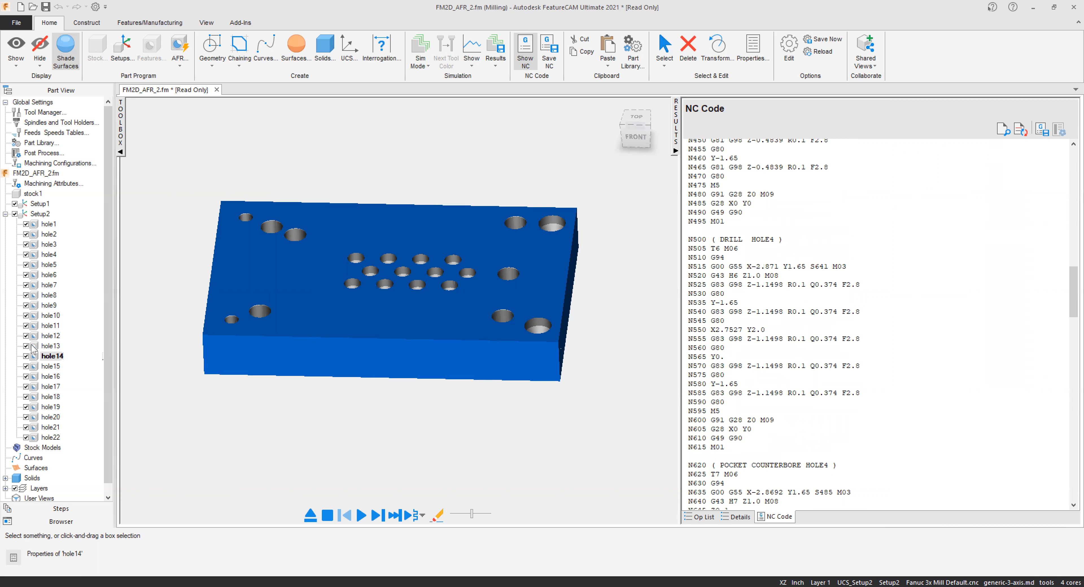
# Open the properties of hole1 for review and close them.
pyautogui.click(35, 228)
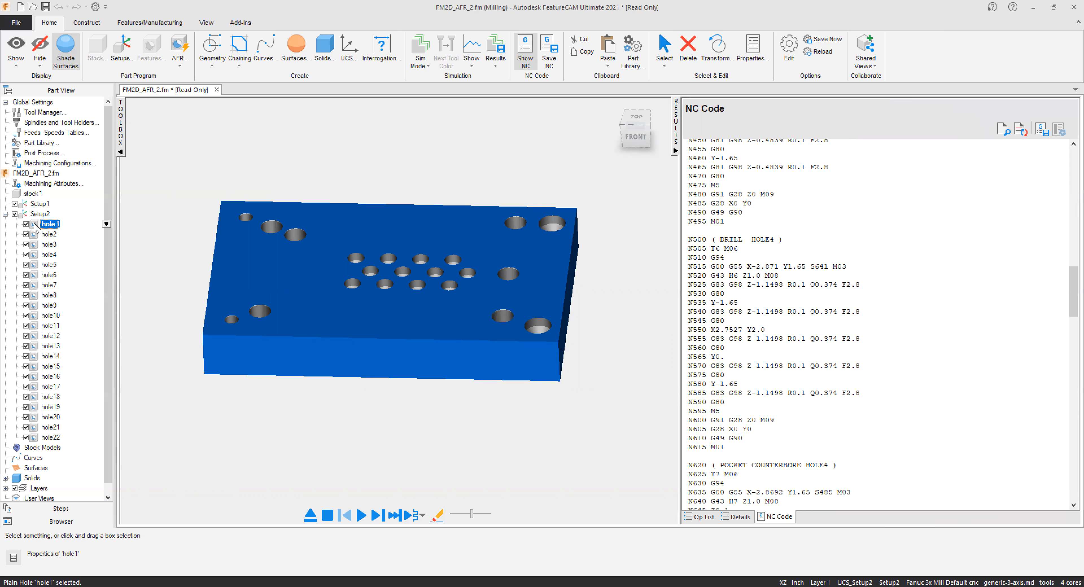
pyautogui.doubleClick(35, 227)
pyautogui.click(893, 440)
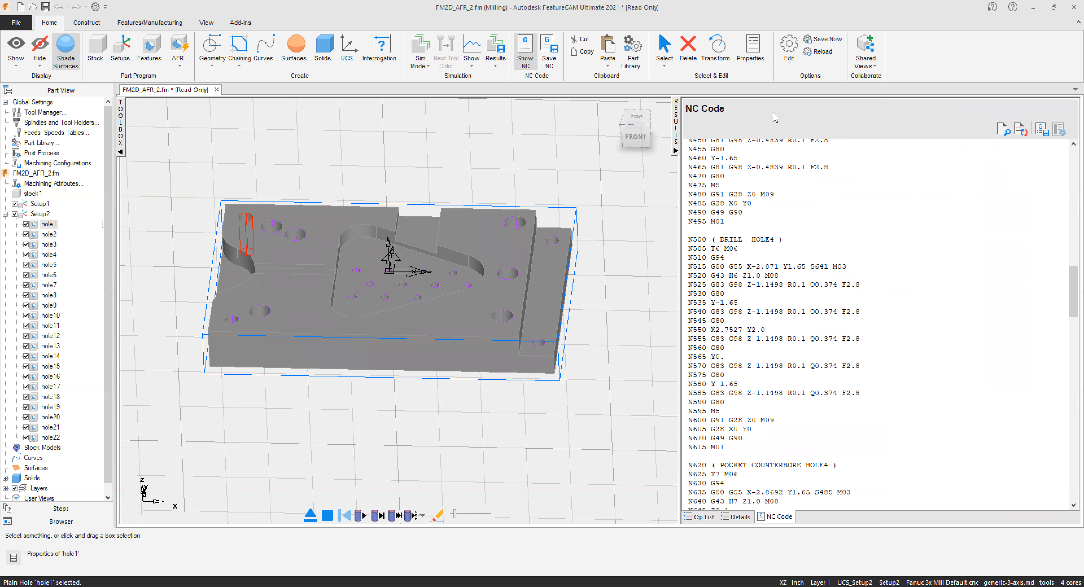
# Review the output directory, program name and content options for saving the NC code, and leave without saving.
pyautogui.click(549, 52)
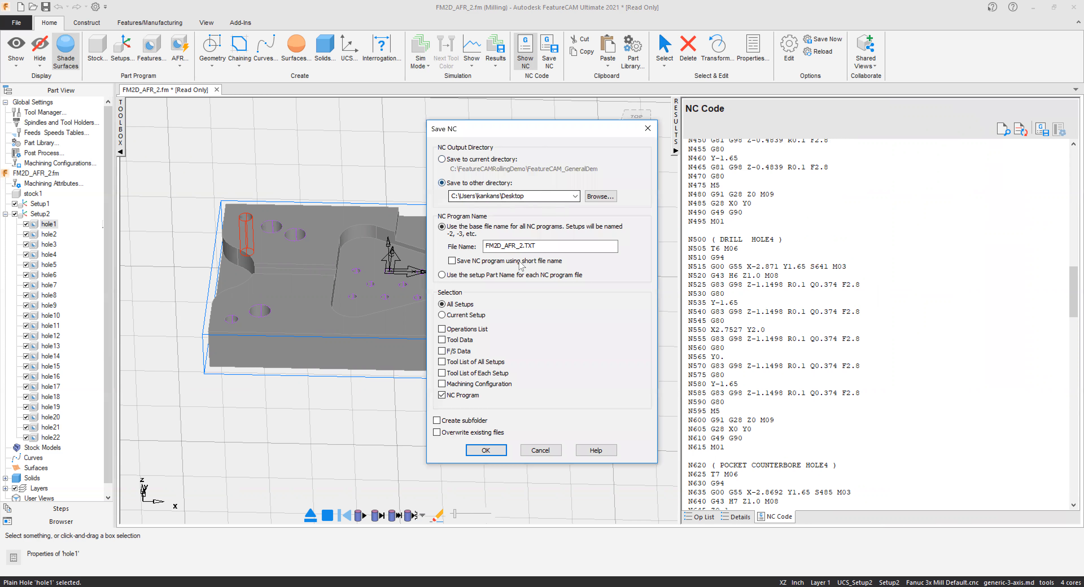
pyautogui.click(540, 450)
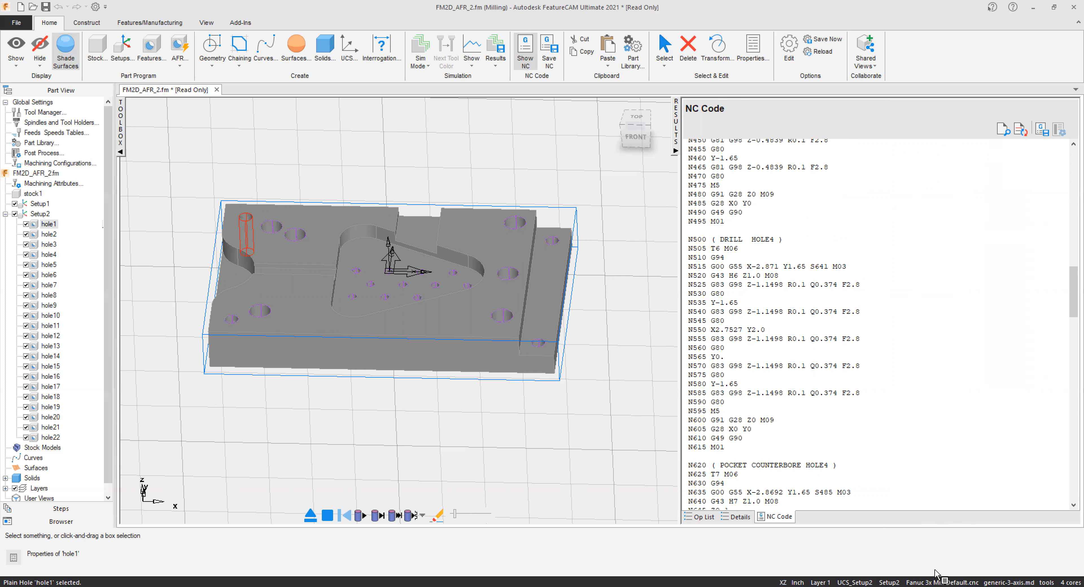
# Browse the available 3-axis milling post files without picking one, and set the milling post's output units to Metric.
pyautogui.doubleClick(912, 573)
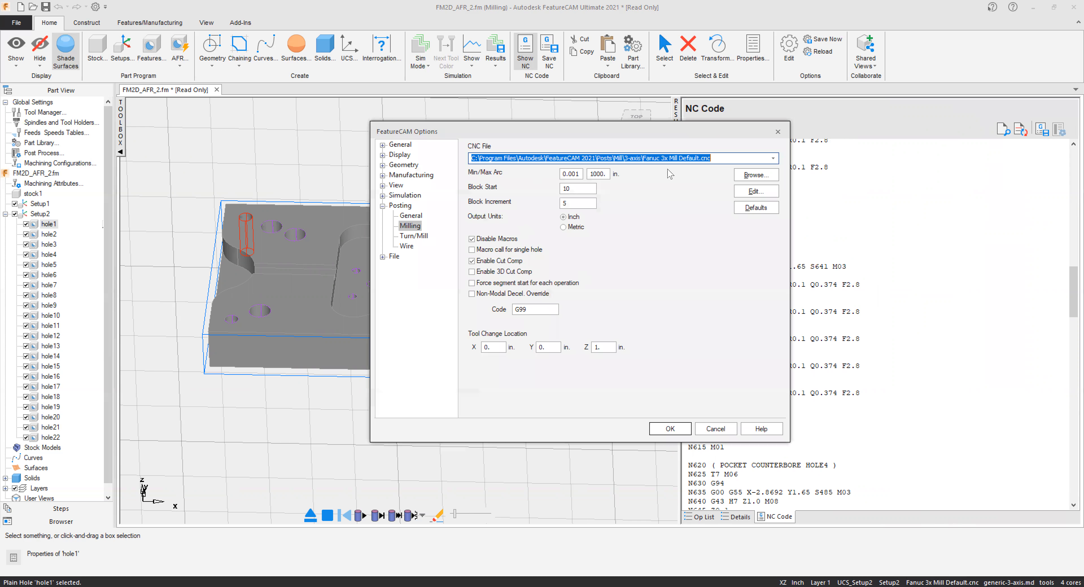
pyautogui.click(743, 175)
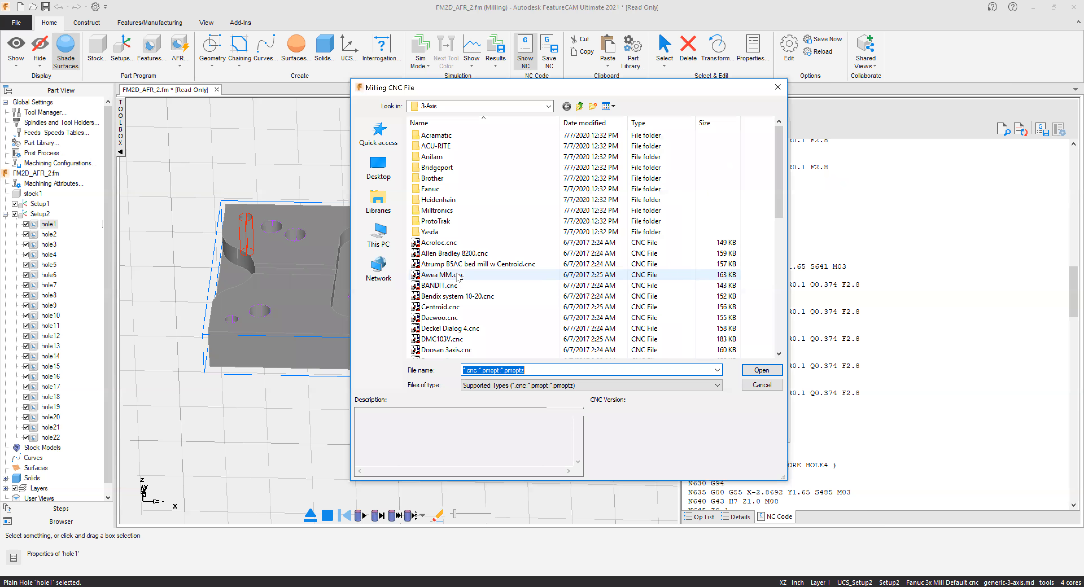
pyautogui.scroll(-7, 462, 287)
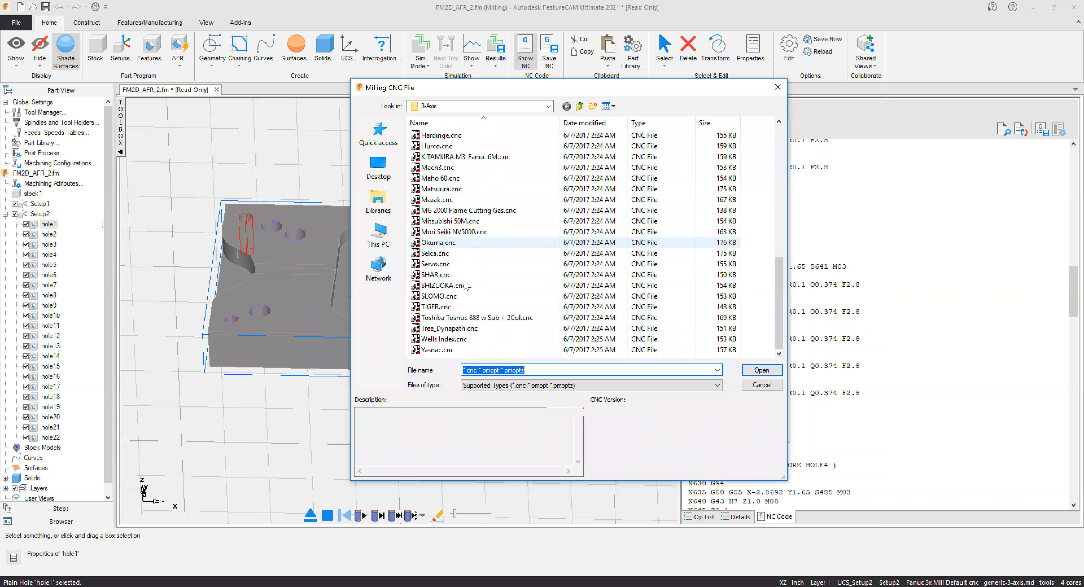
pyautogui.scroll(12, 466, 280)
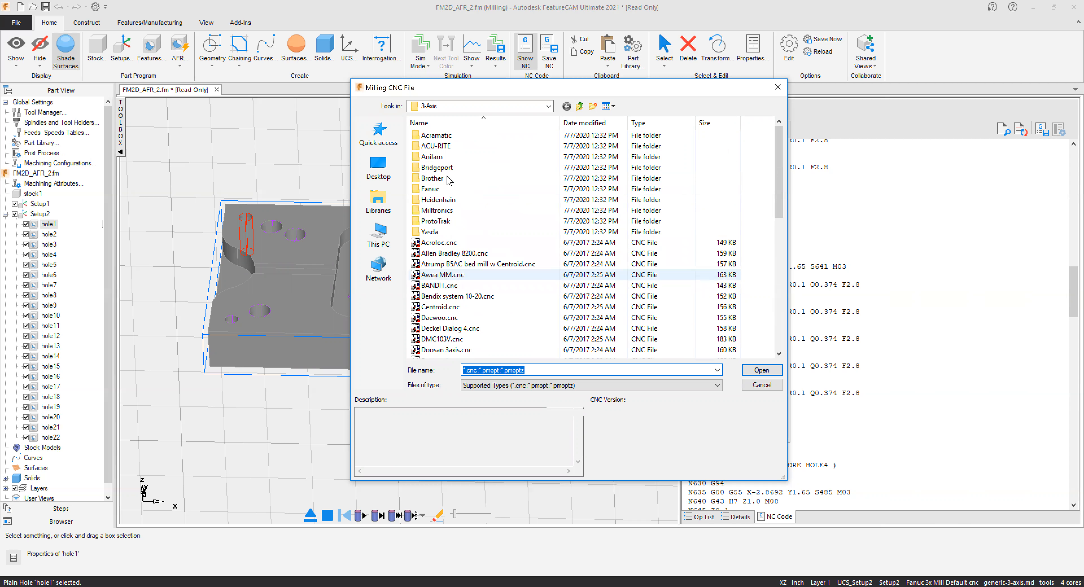
pyautogui.click(777, 87)
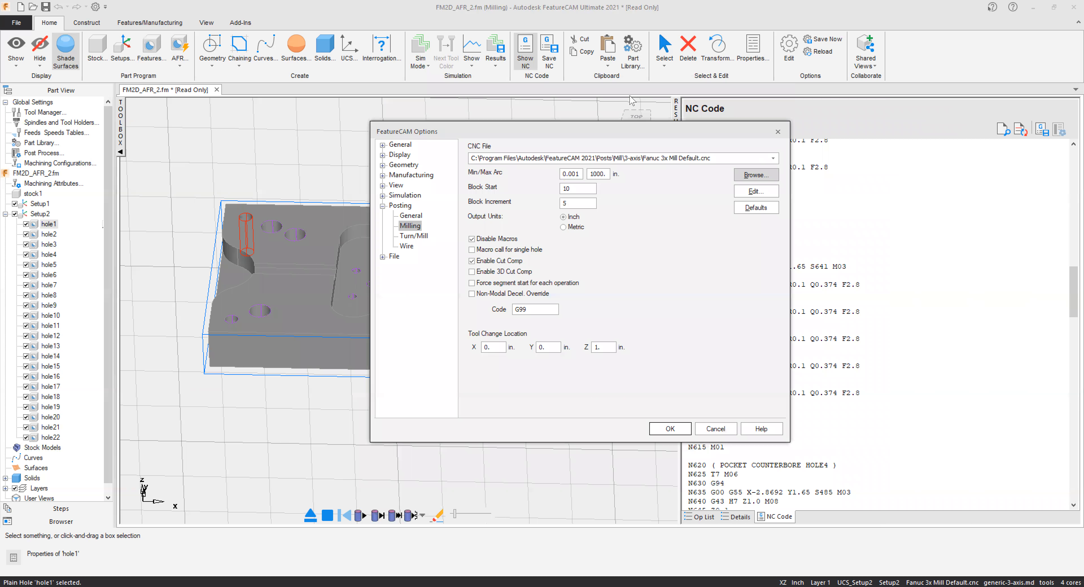
pyautogui.click(576, 228)
pyautogui.click(668, 429)
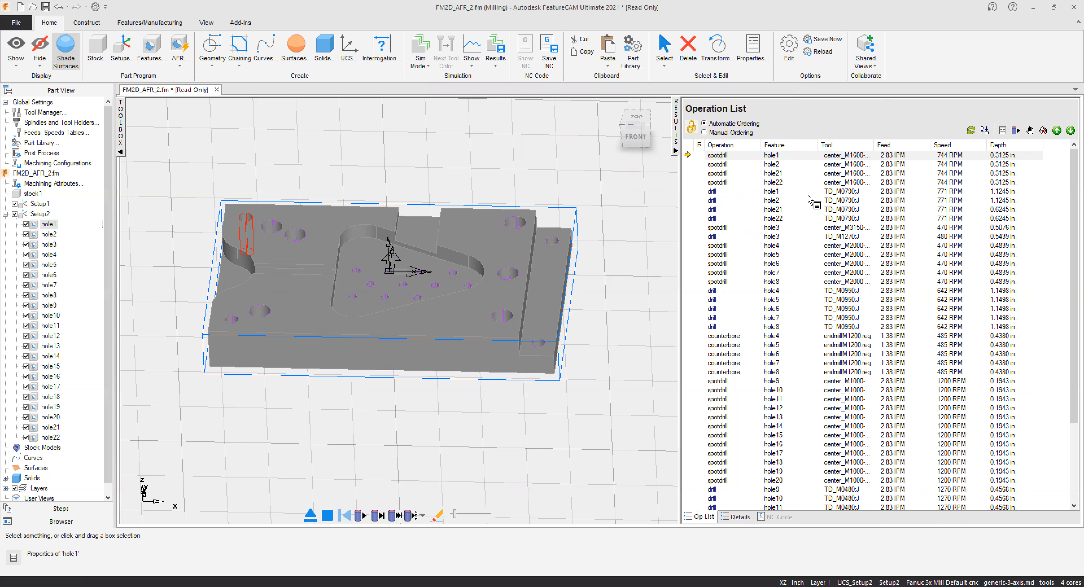
# Enlarge the results area, open the properties of hole1, and review its drill tool list and strategy options.
pyautogui.moveTo(684, 209); pyautogui.dragTo(836, 201)
pyautogui.click(35, 226)
pyautogui.click(34, 223)
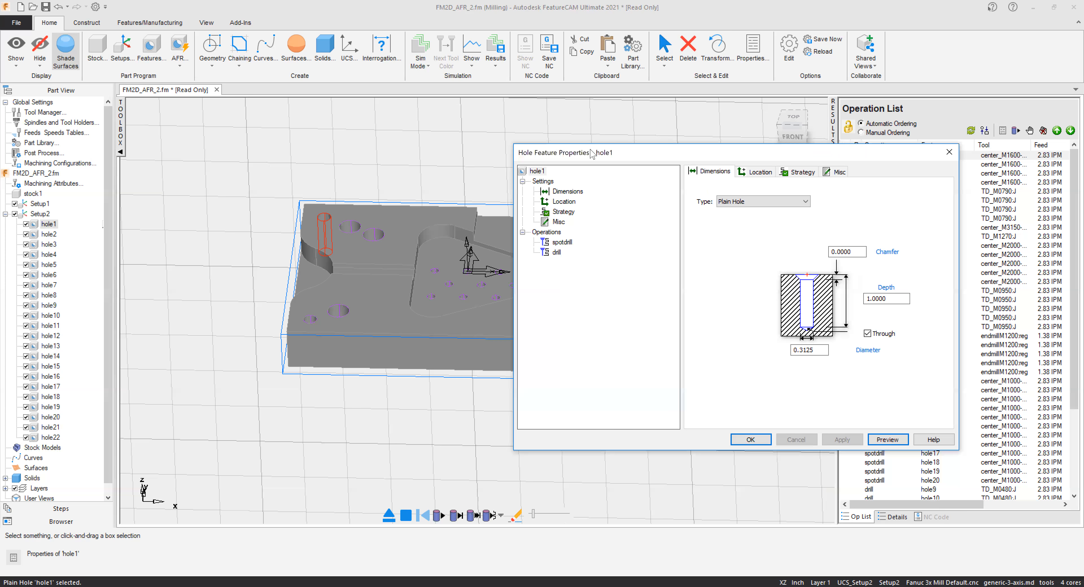
pyautogui.moveTo(593, 158); pyautogui.dragTo(662, 139)
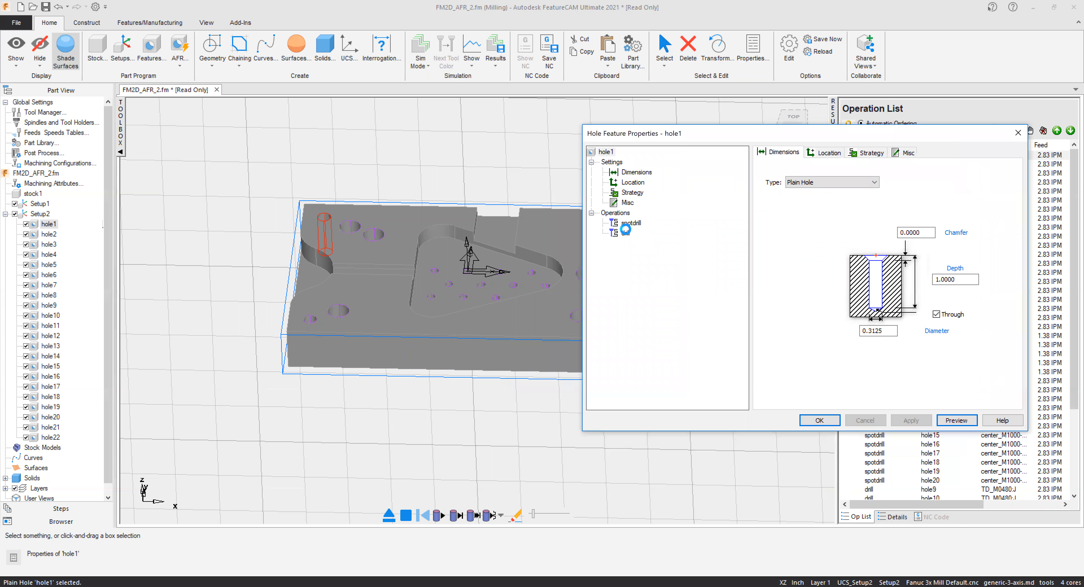
pyautogui.click(624, 232)
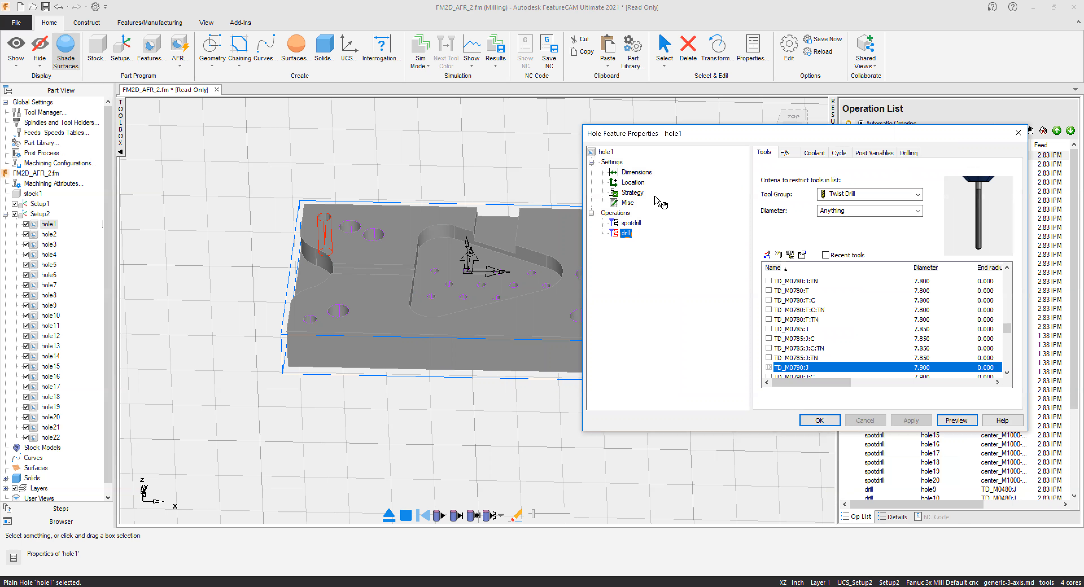
pyautogui.click(631, 193)
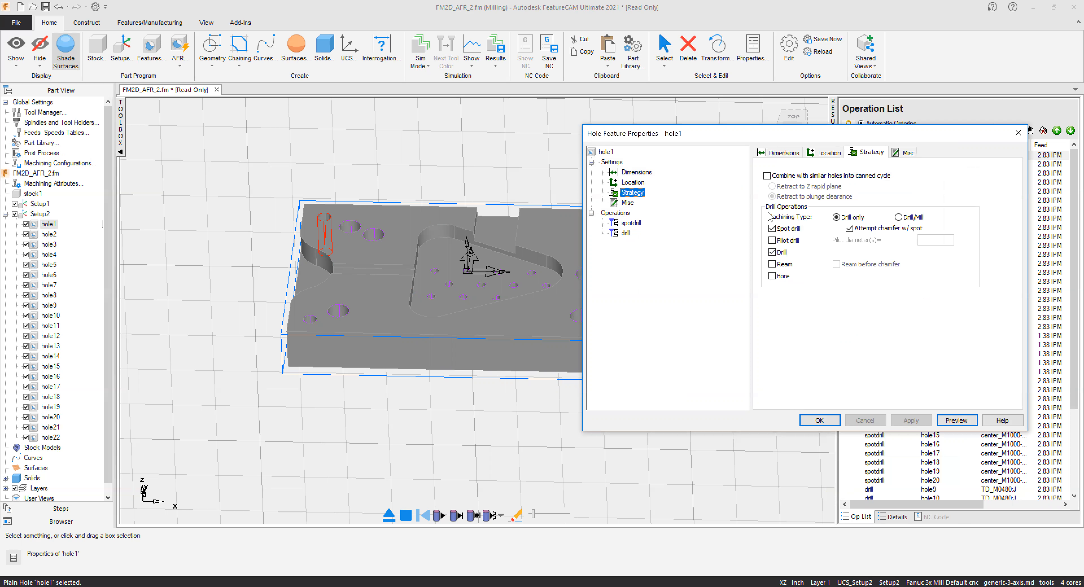
pyautogui.moveTo(789, 139); pyautogui.dragTo(770, 127)
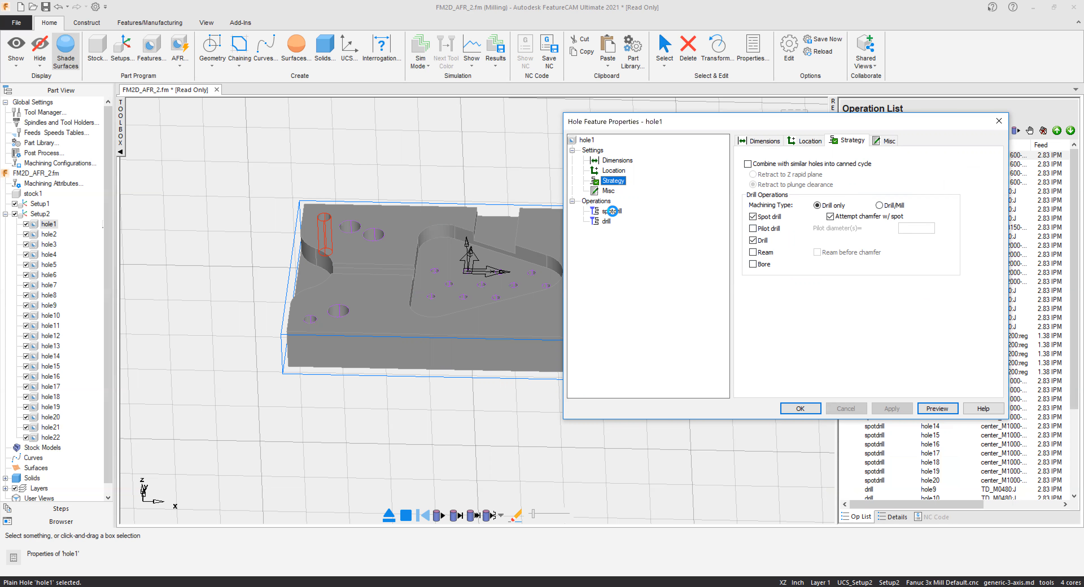
# Review the tools, feeds and speeds, coolant, cycle, post variables and spot drill depth attributes of hole1's spotdrill operation.
pyautogui.click(610, 210)
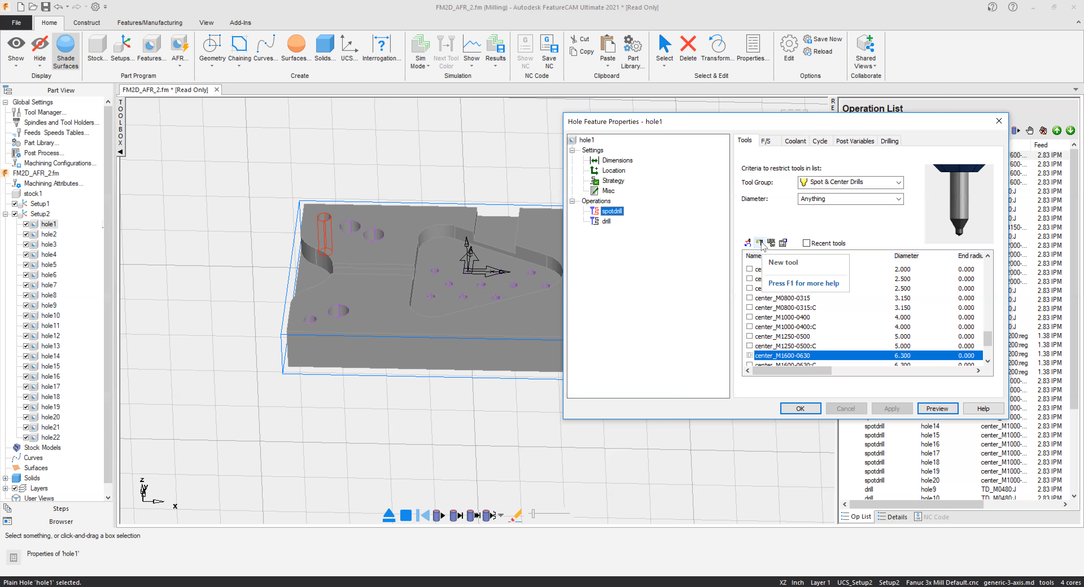
pyautogui.click(892, 182)
pyautogui.click(766, 141)
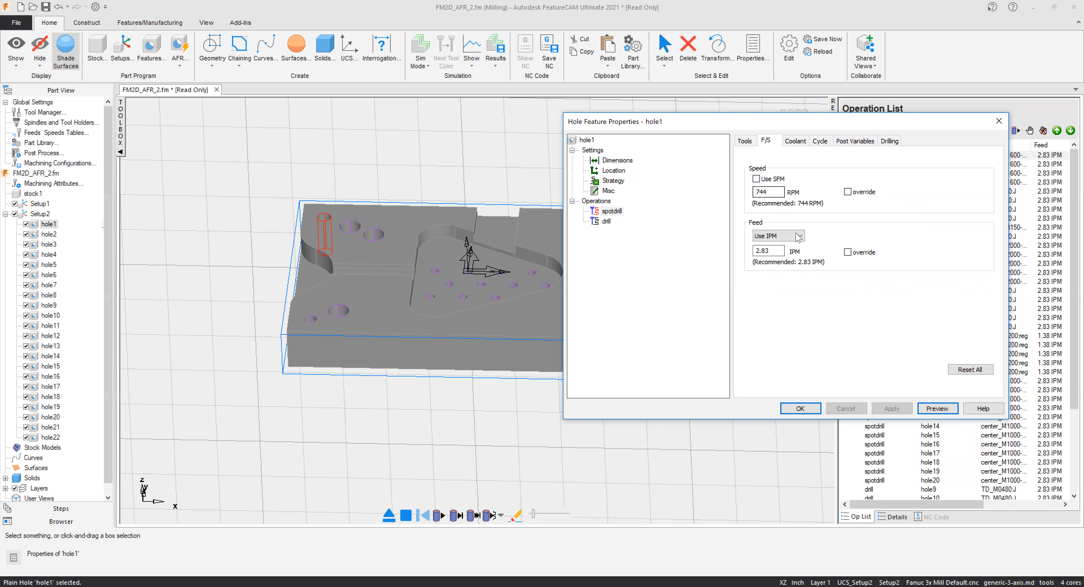
pyautogui.click(794, 143)
pyautogui.click(819, 141)
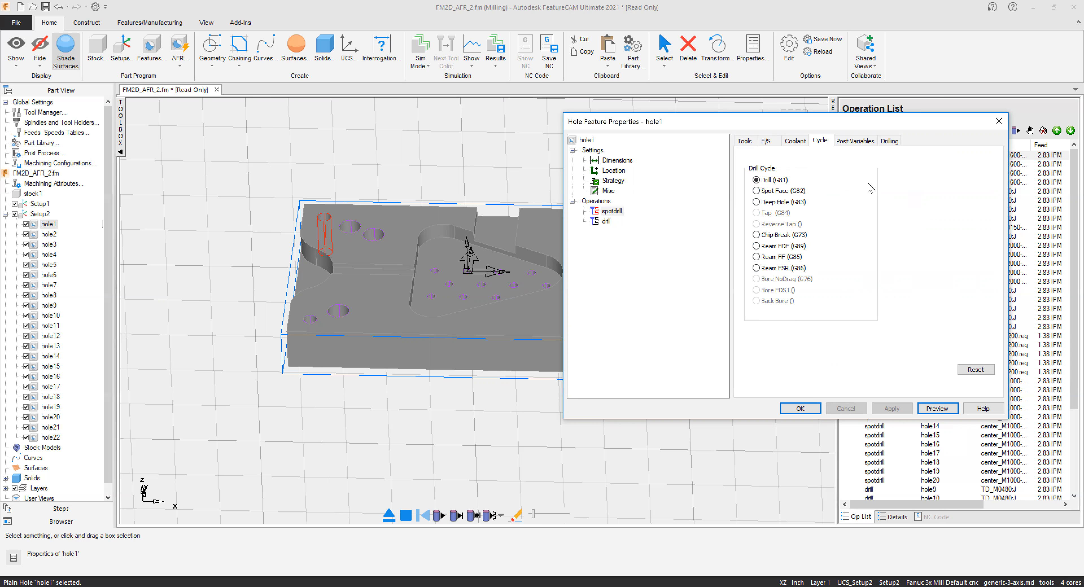
pyautogui.click(848, 143)
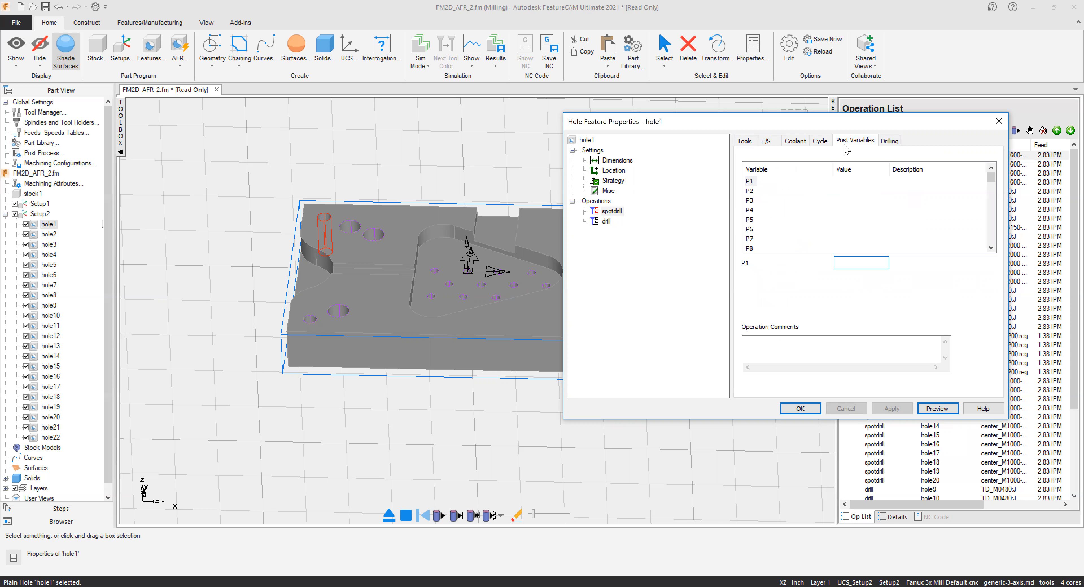
pyautogui.click(889, 142)
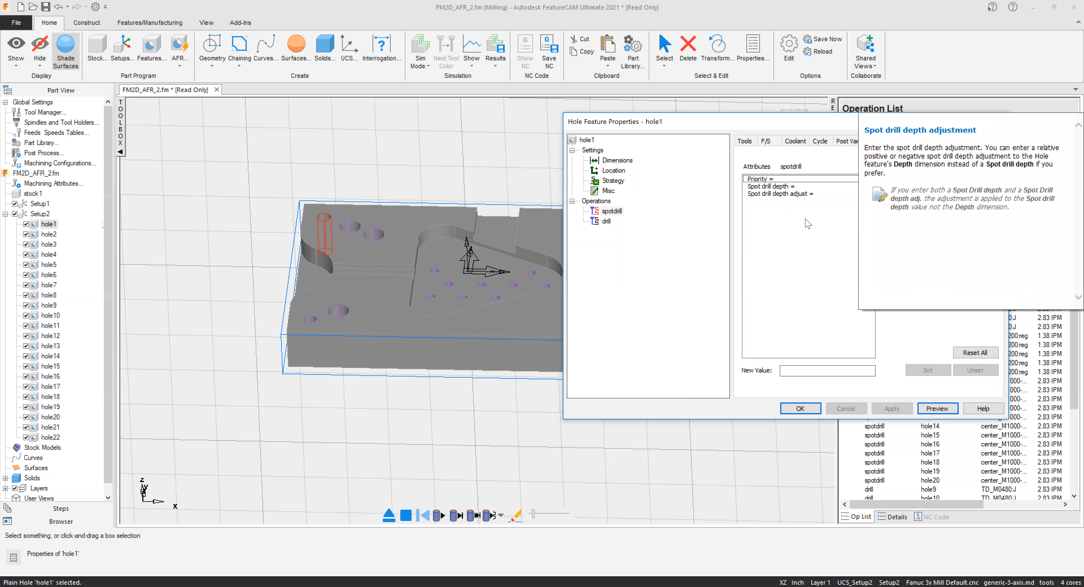
pyautogui.click(770, 188)
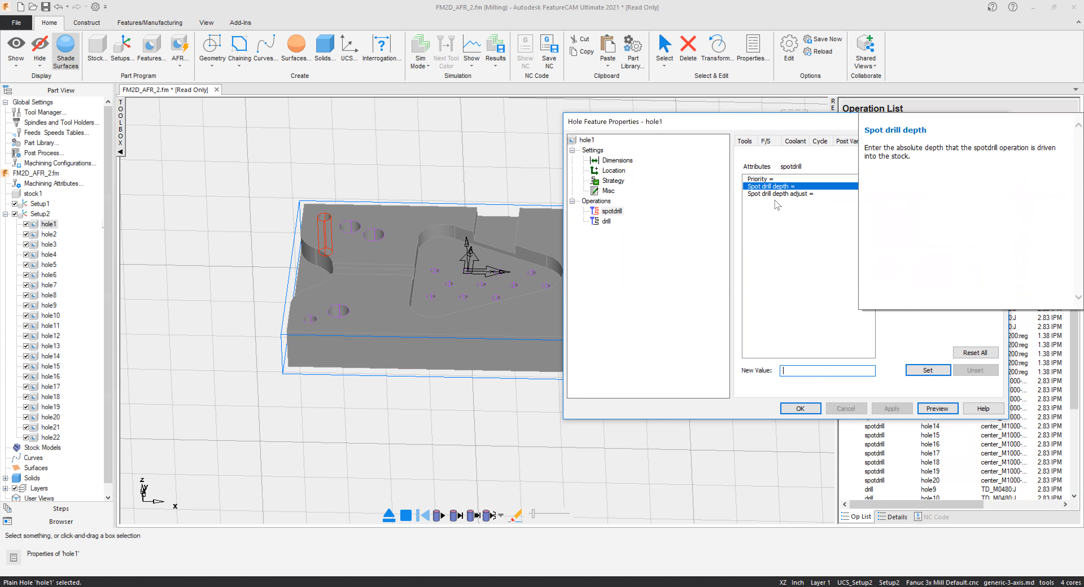
pyautogui.click(775, 194)
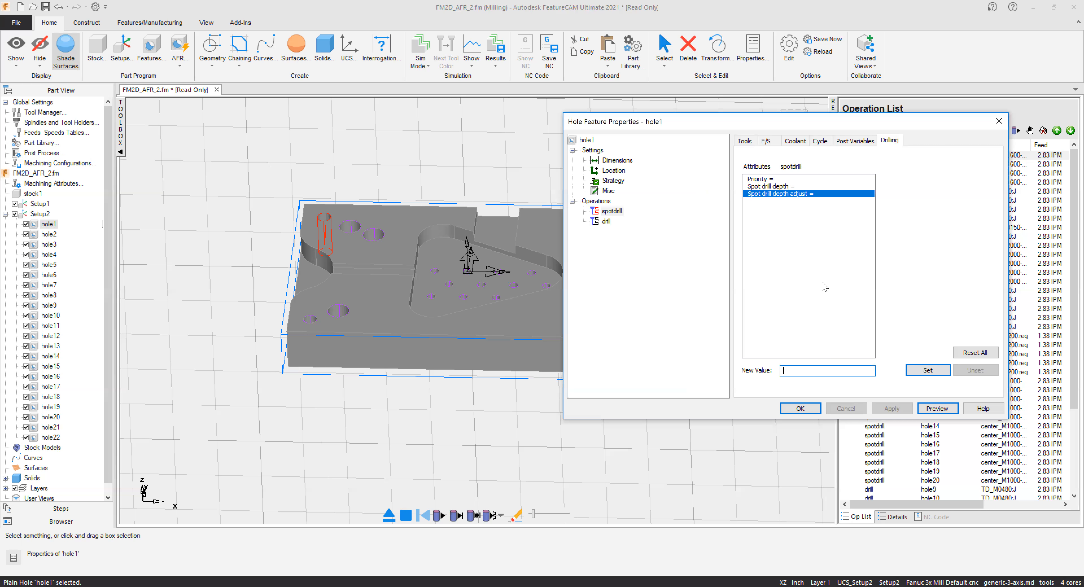
pyautogui.moveTo(820, 283)
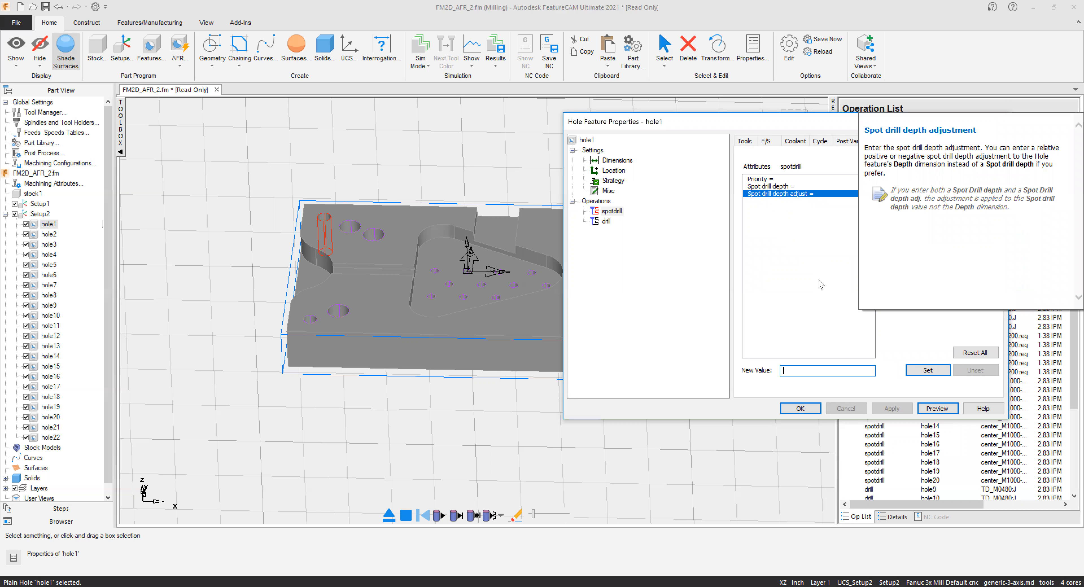
# Review the depth and priority attributes of hole1's drill operation and close the hole properties.
pyautogui.click(603, 222)
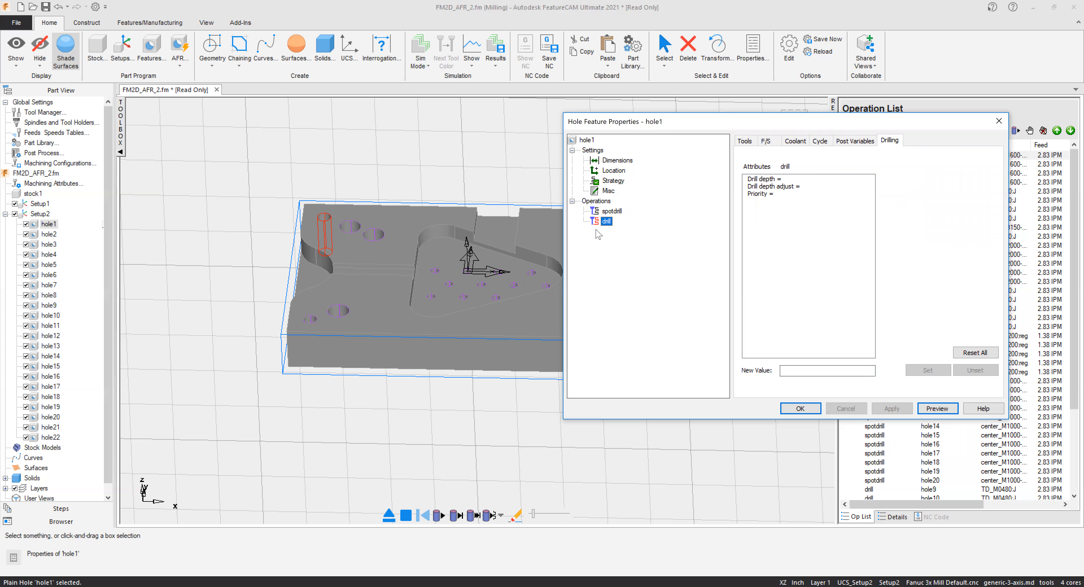
pyautogui.moveTo(766, 204)
pyautogui.moveTo(791, 123); pyautogui.dragTo(705, 120)
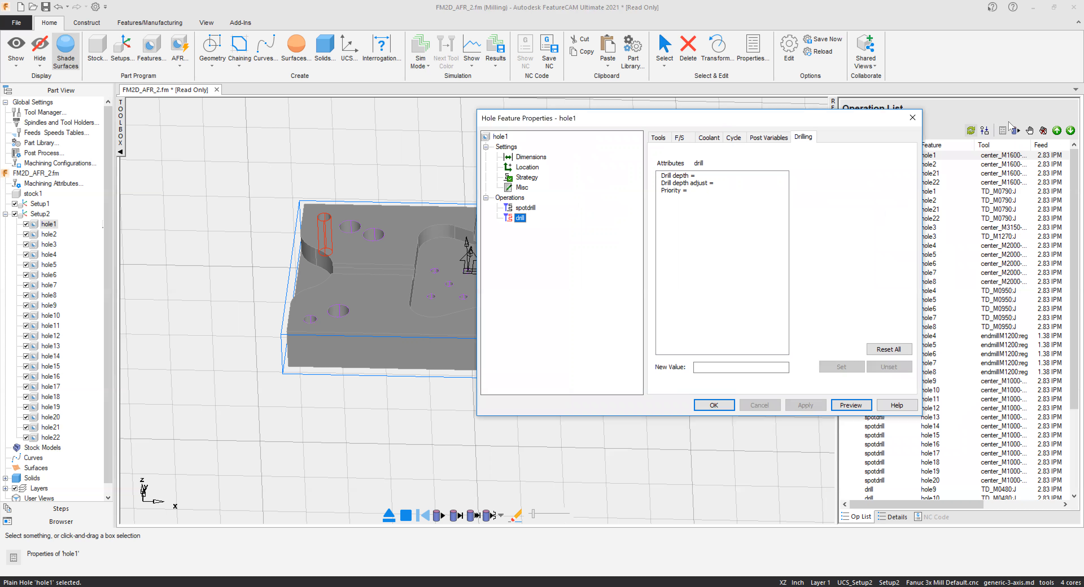
pyautogui.click(911, 118)
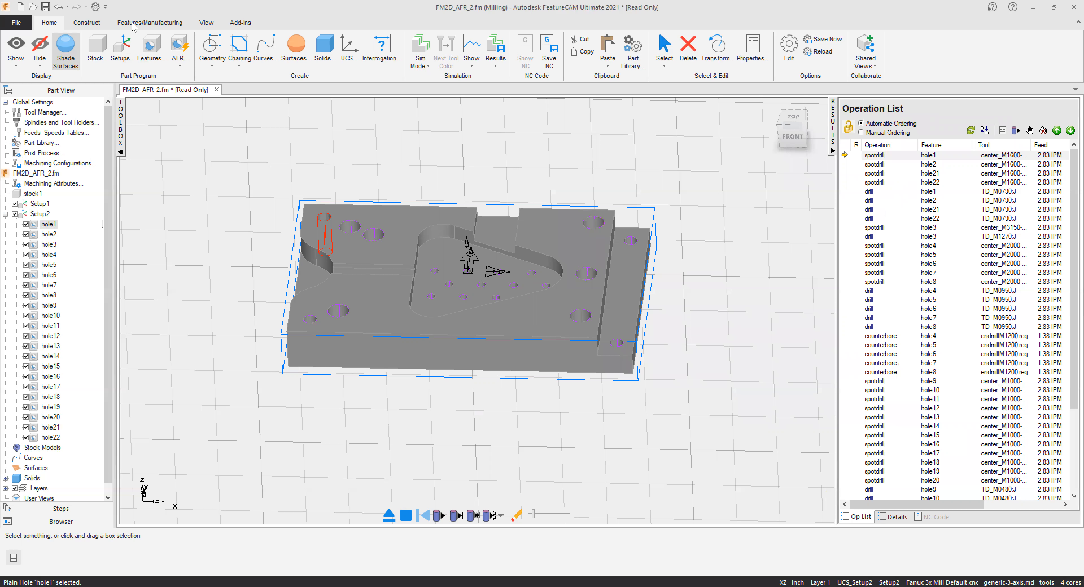
# Open the part's machining attributes and review the default drilling and pecking settings for milling.
pyautogui.click(144, 26)
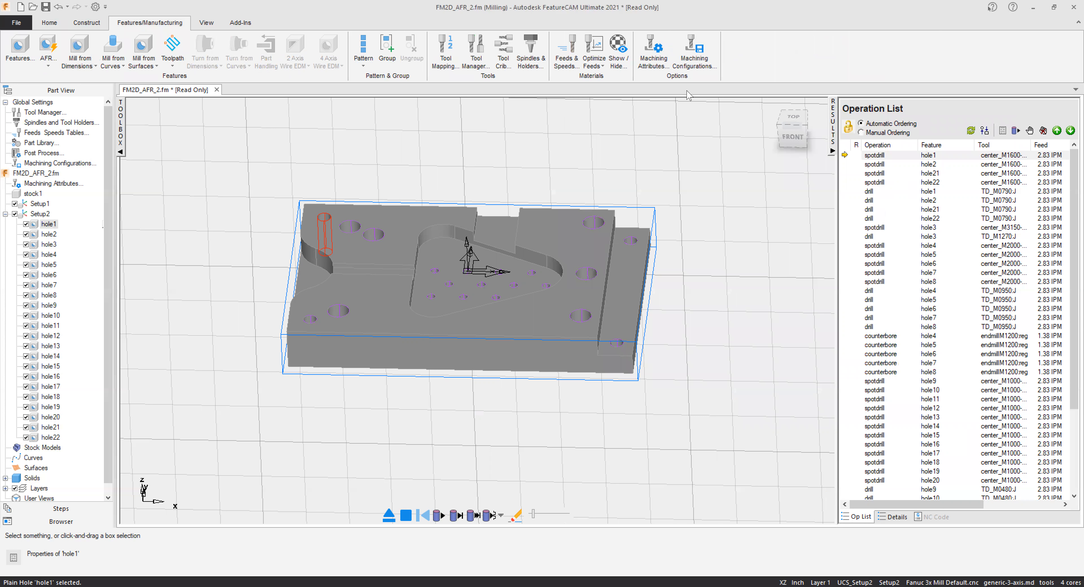
pyautogui.click(651, 57)
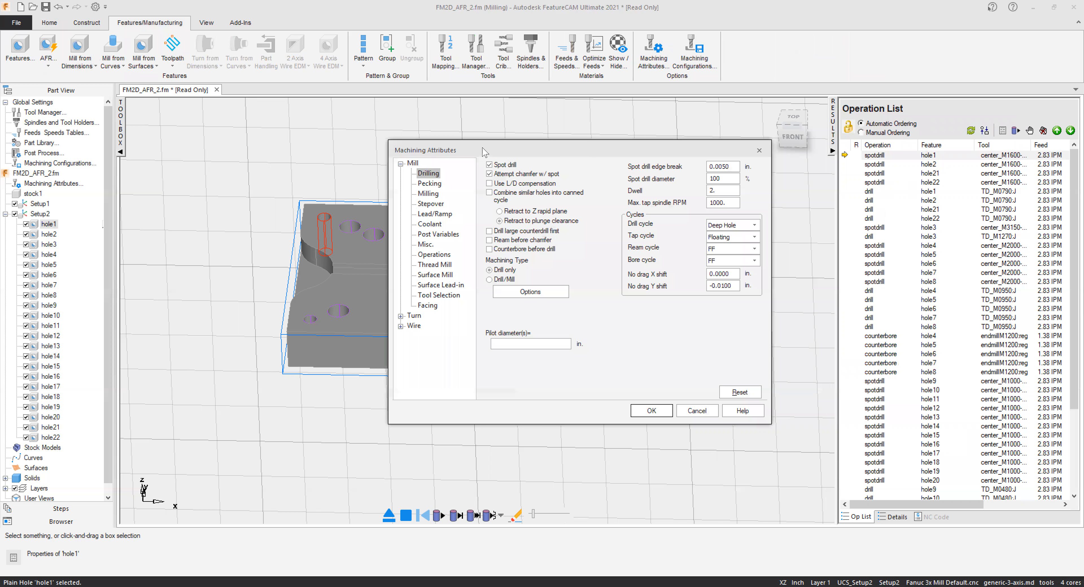
pyautogui.moveTo(483, 151); pyautogui.dragTo(661, 119)
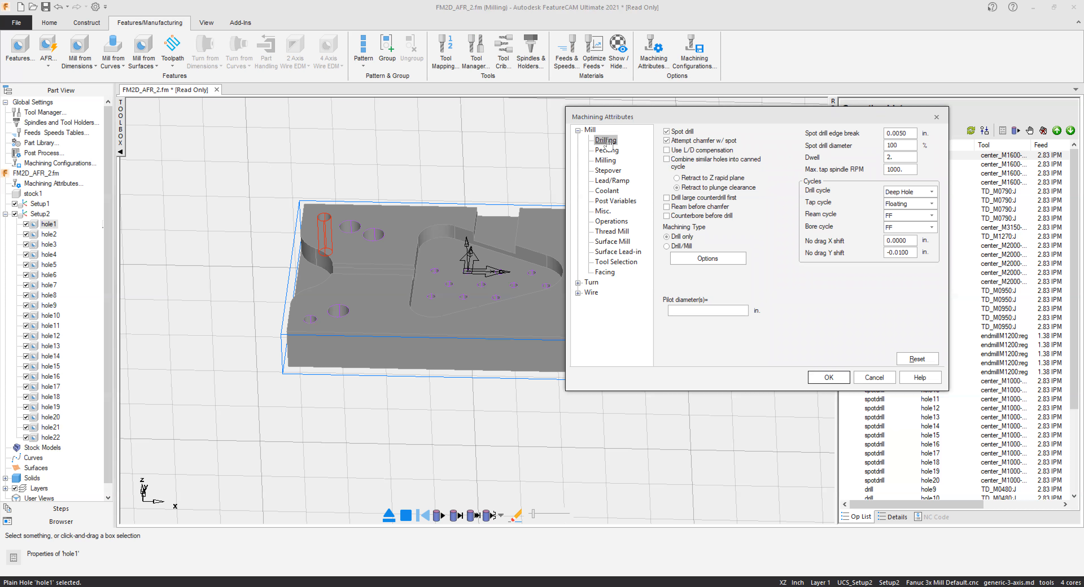
pyautogui.moveTo(906, 136); pyautogui.dragTo(867, 136)
pyautogui.click(609, 150)
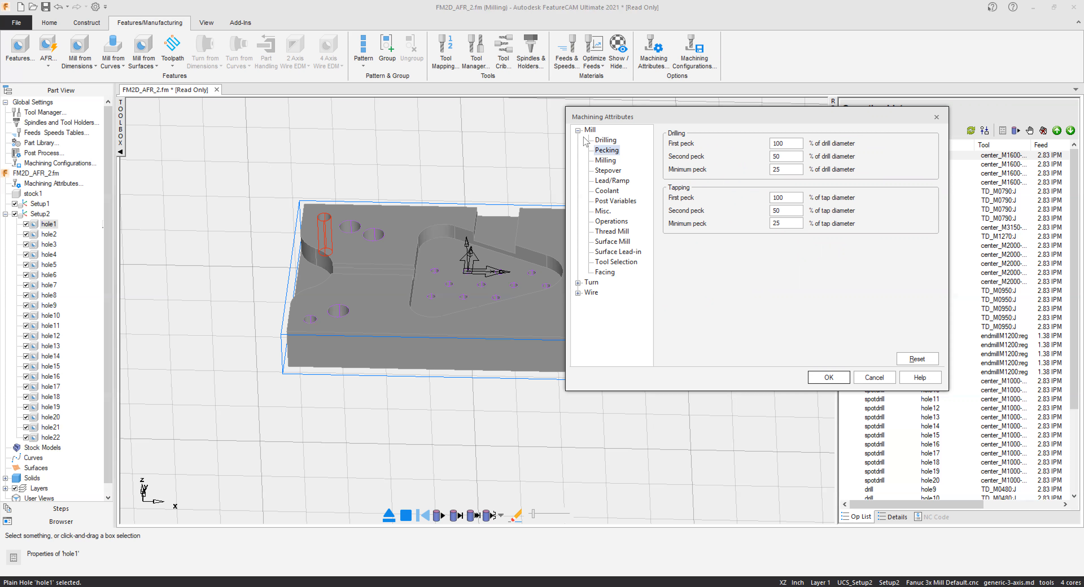
pyautogui.click(606, 140)
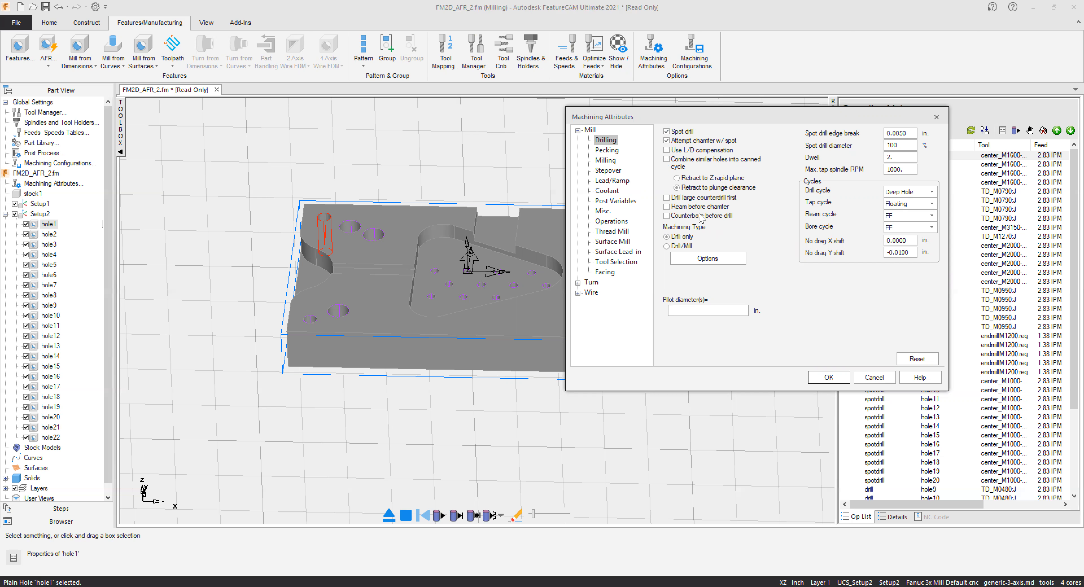
# Review the Drill/Mill options for hole machining without changing them, and close the machining attributes.
pyautogui.click(725, 261)
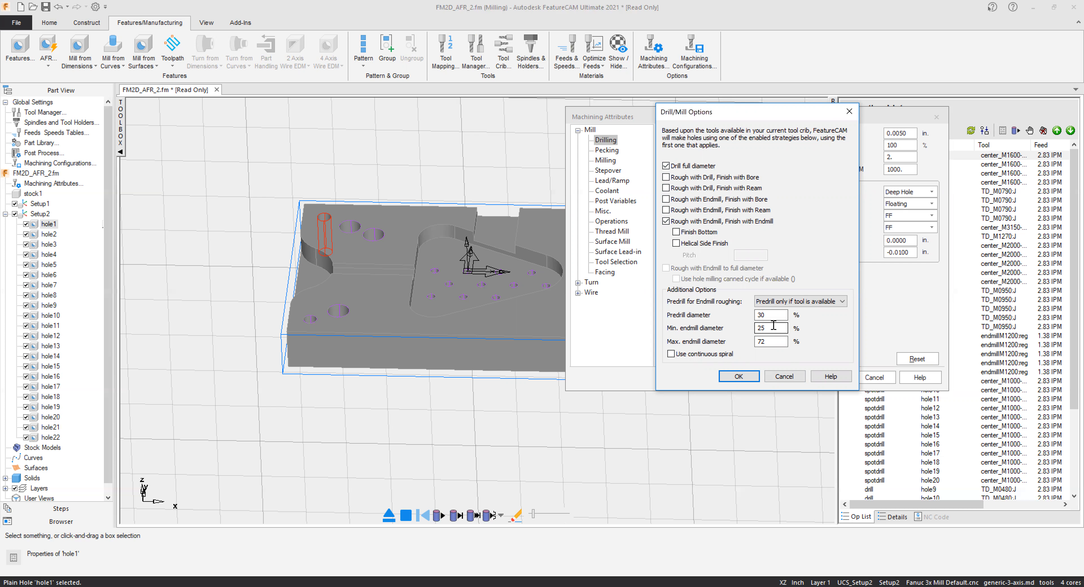
pyautogui.doubleClick(762, 315)
pyautogui.click(785, 377)
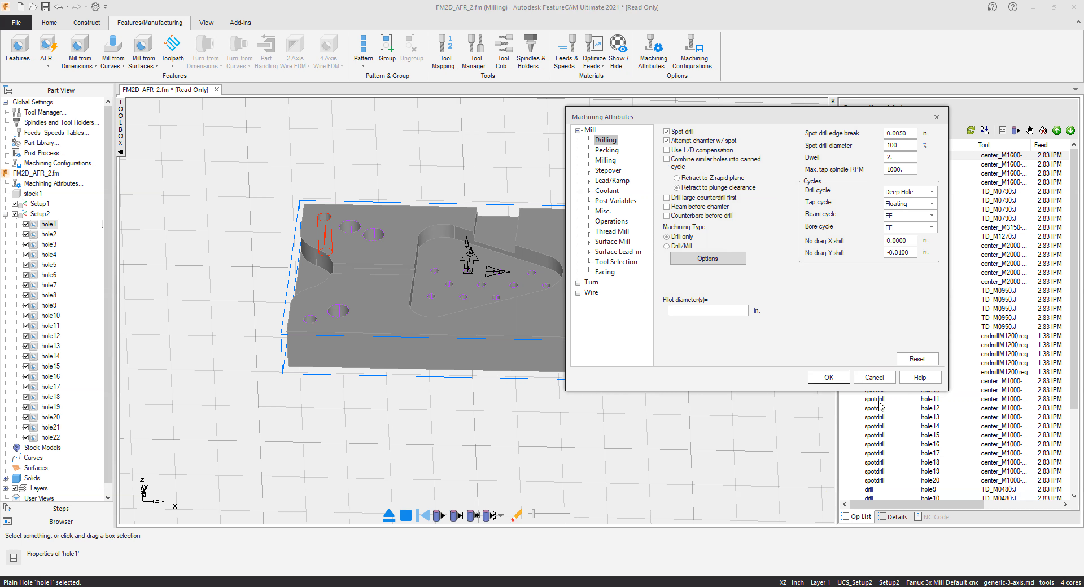
pyautogui.click(837, 380)
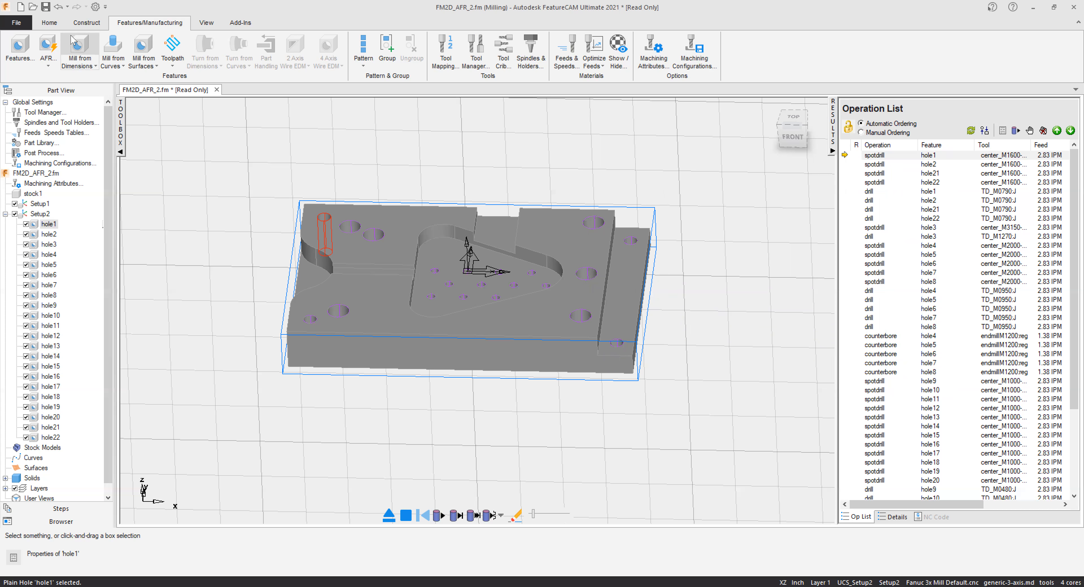
# Deactivate Setup2 and run automatic feature recognition on ps_solid1, keeping both Setup1 and Setup2 selected for recognition.
pyautogui.click(51, 23)
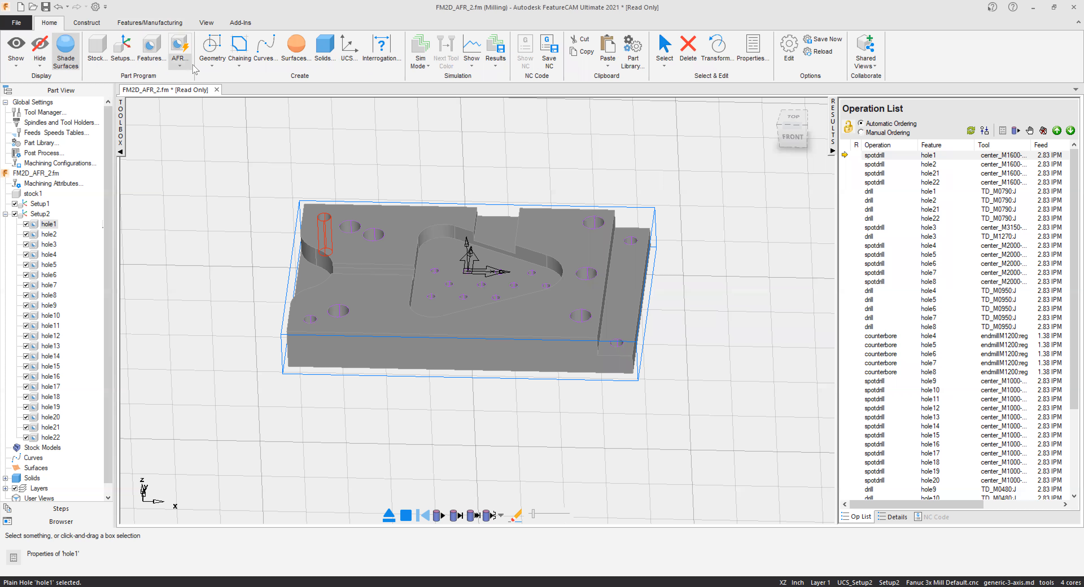
pyautogui.click(15, 215)
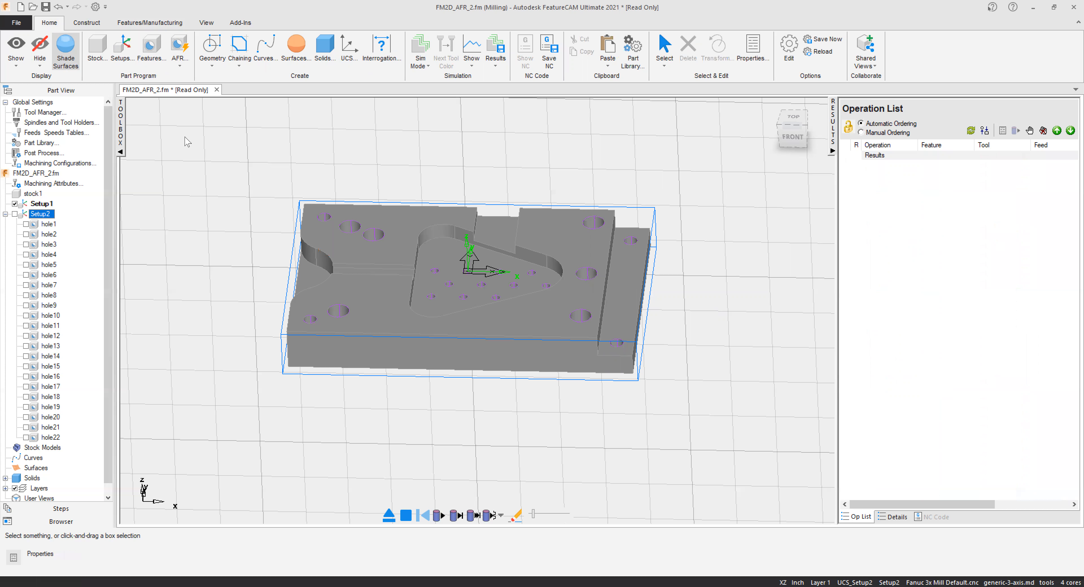
pyautogui.click(183, 67)
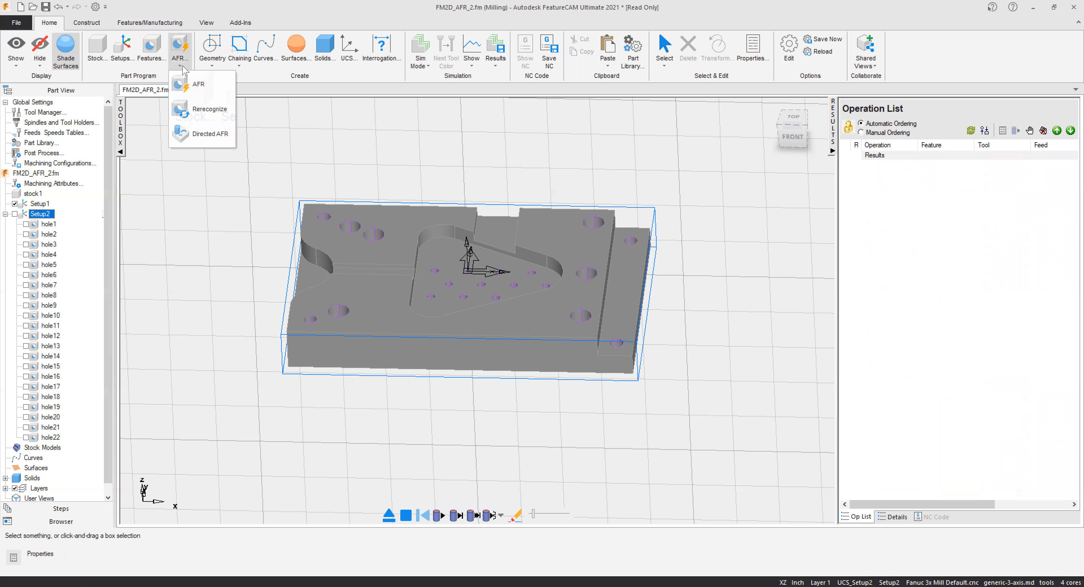
pyautogui.click(188, 90)
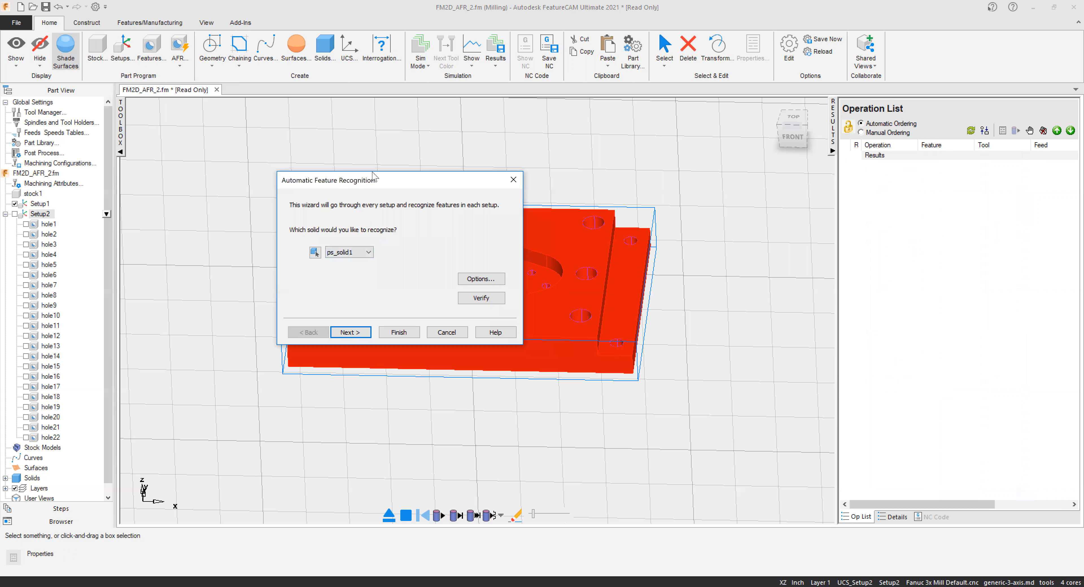
pyautogui.moveTo(372, 175); pyautogui.dragTo(867, 73)
pyautogui.click(846, 231)
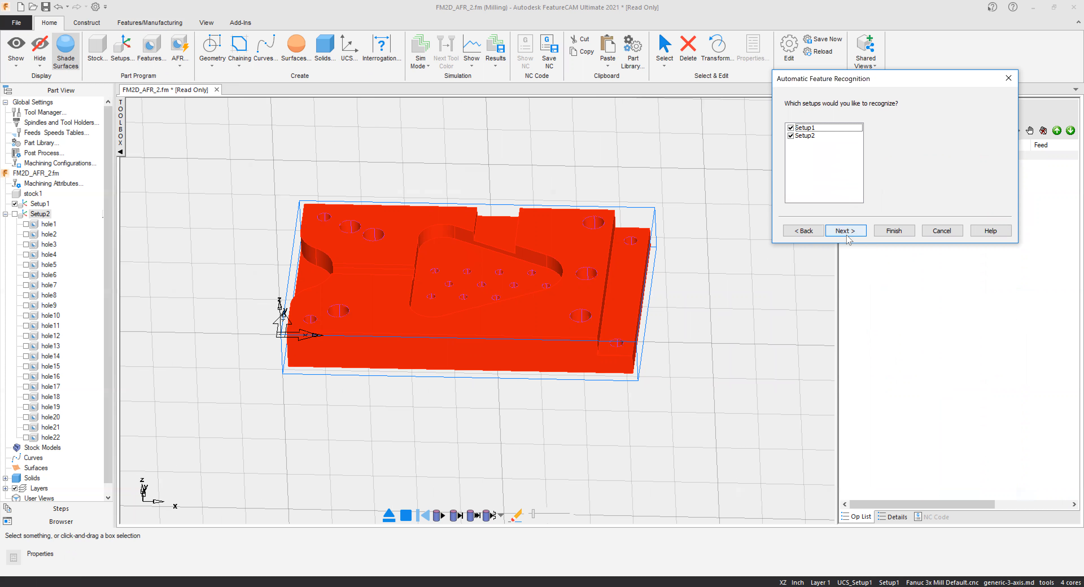
pyautogui.click(847, 234)
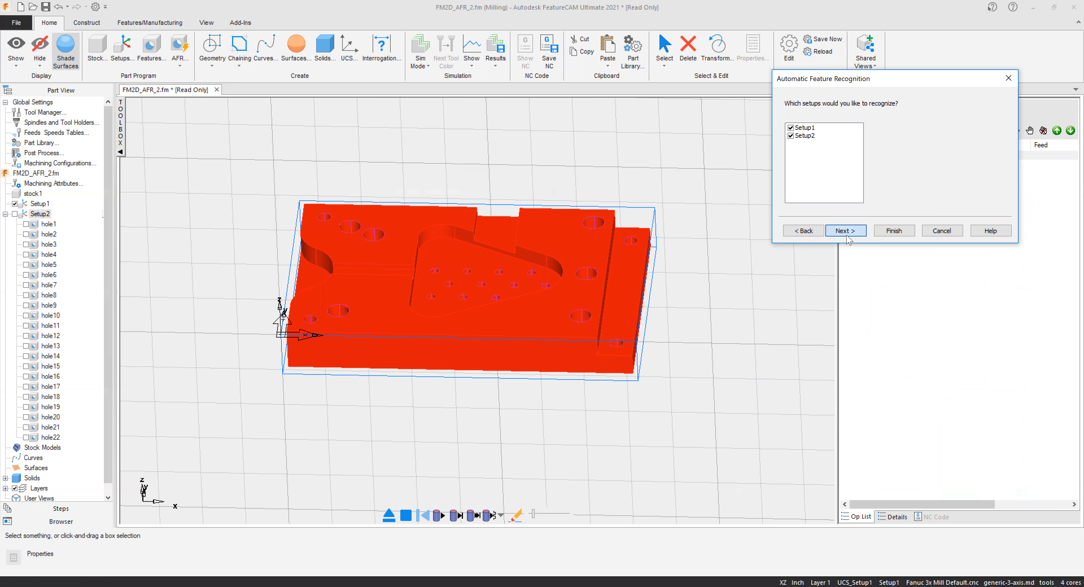
# Exclude side 05 from the features recognized for Setup1 and finish the automatic feature recognition for both setups.
pyautogui.moveTo(857, 141); pyautogui.dragTo(866, 188)
pyautogui.click(791, 191)
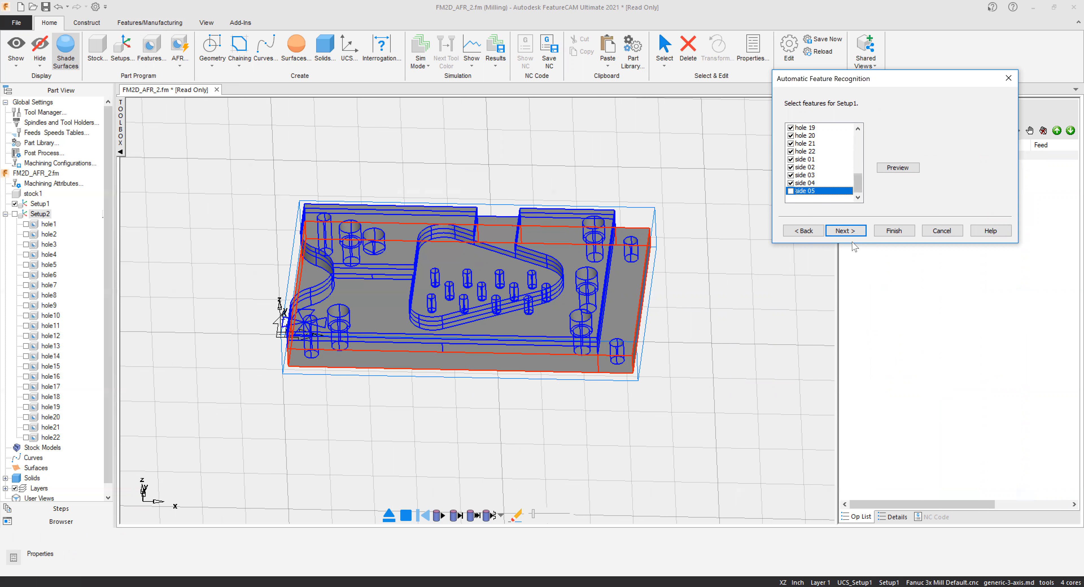
pyautogui.click(843, 230)
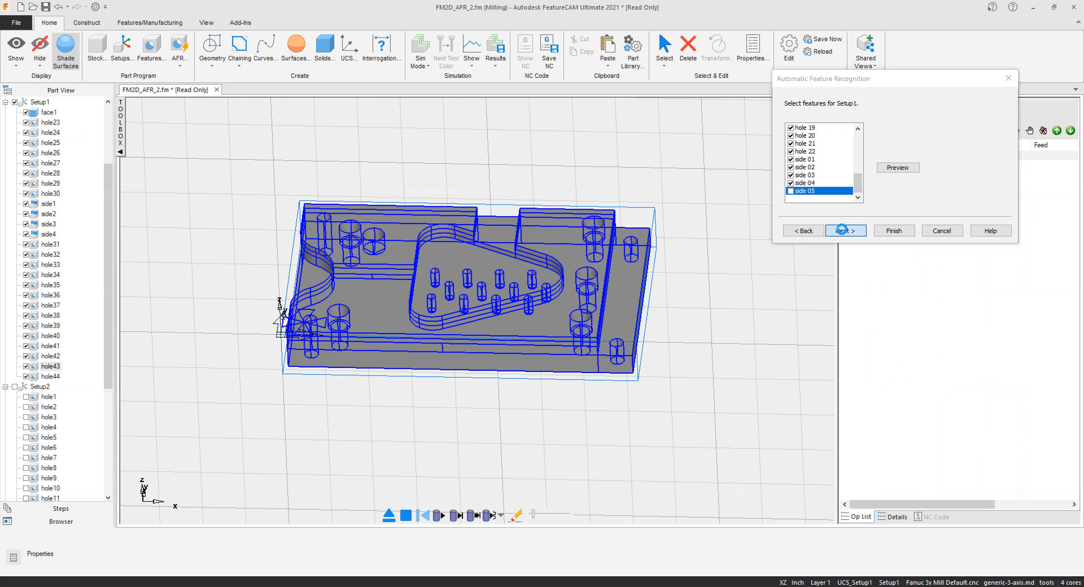
pyautogui.click(891, 231)
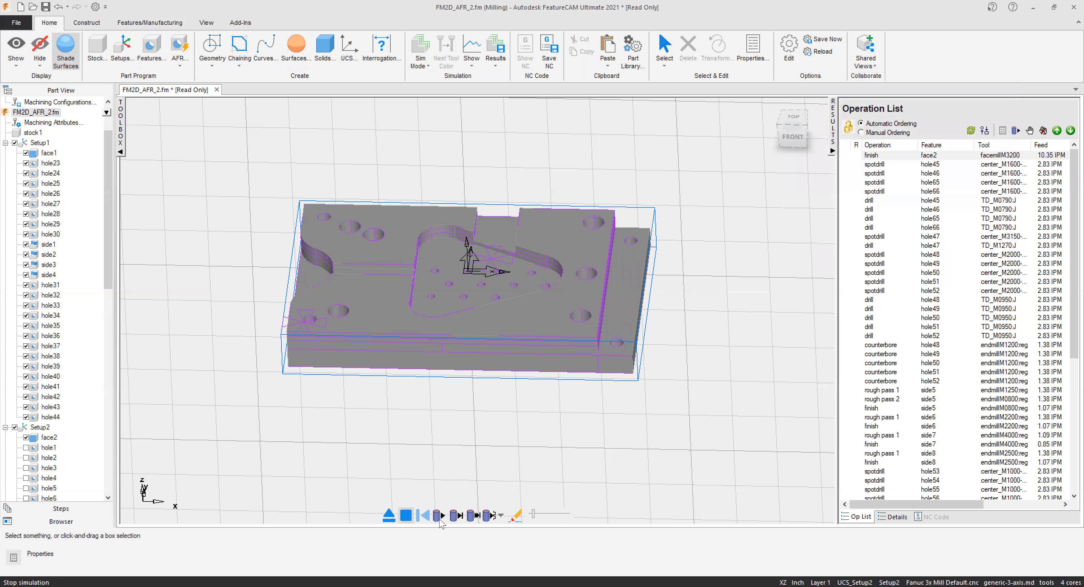
pyautogui.click(440, 519)
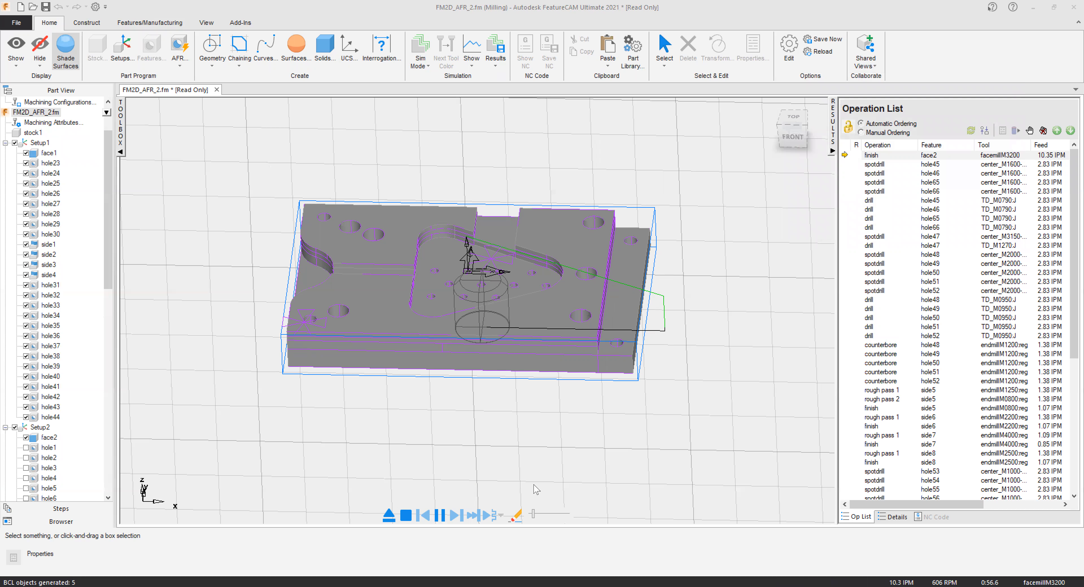
pyautogui.press('Escape')
pyautogui.click(429, 66)
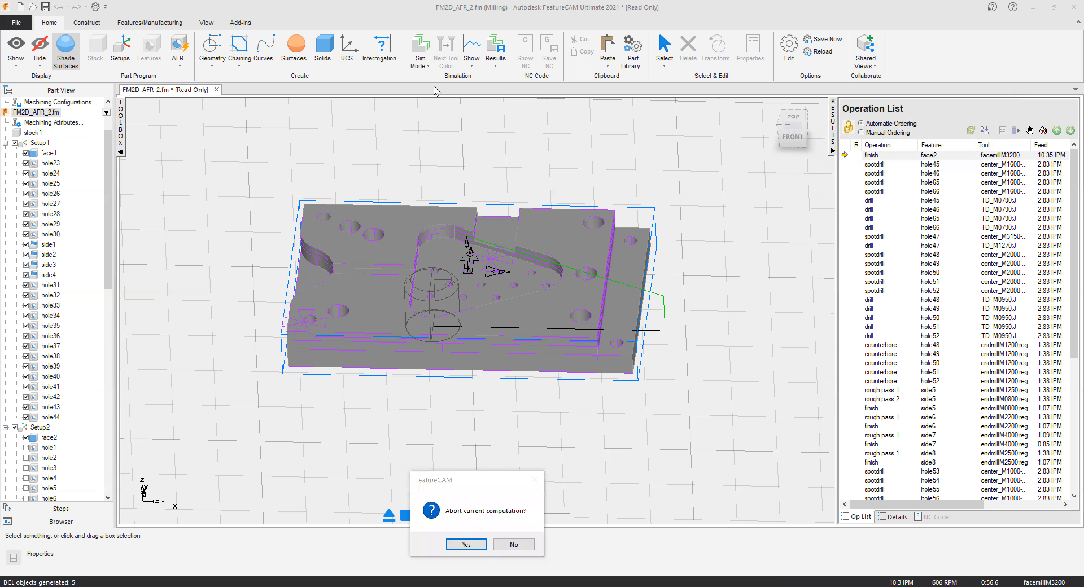
pyautogui.moveTo(474, 483); pyautogui.dragTo(516, 365)
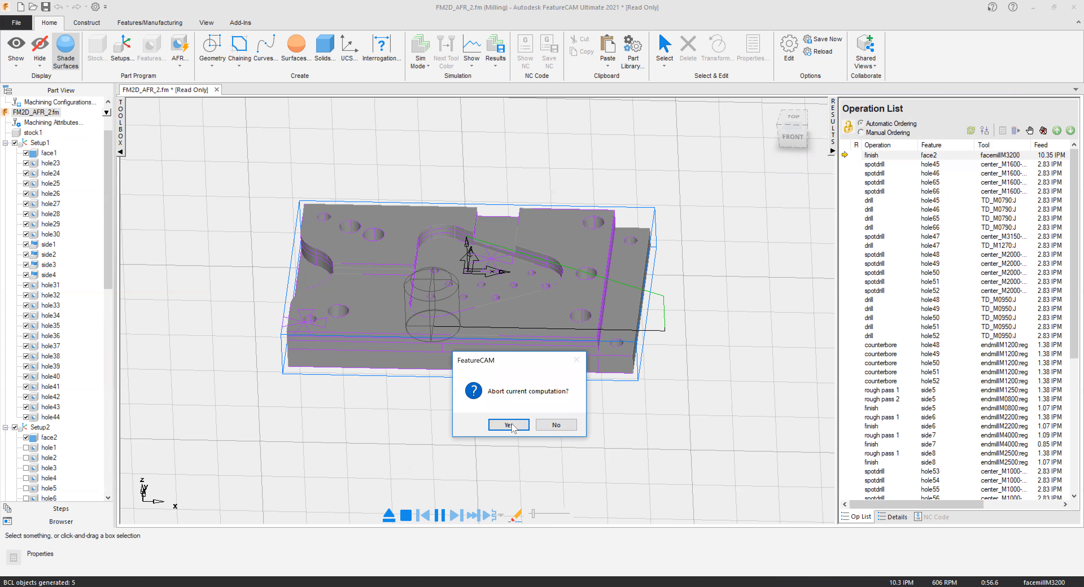
pyautogui.click(509, 425)
# Run a 3D simulation of Setup2's operations, examine the machined part from another angle and stop the simulation.
pyautogui.click(433, 68)
pyautogui.click(425, 155)
pyautogui.click(438, 516)
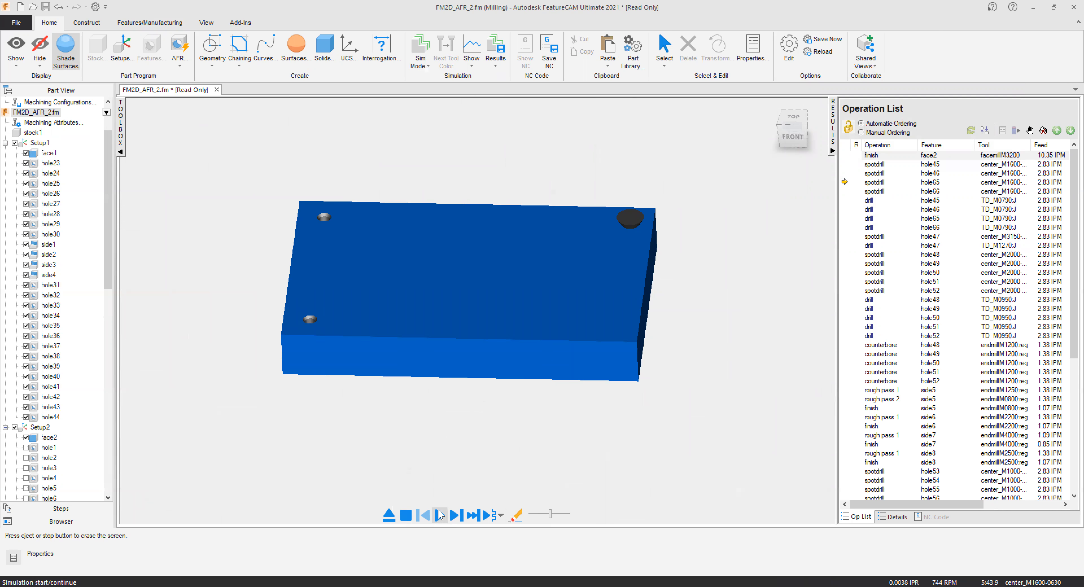
pyautogui.click(438, 516)
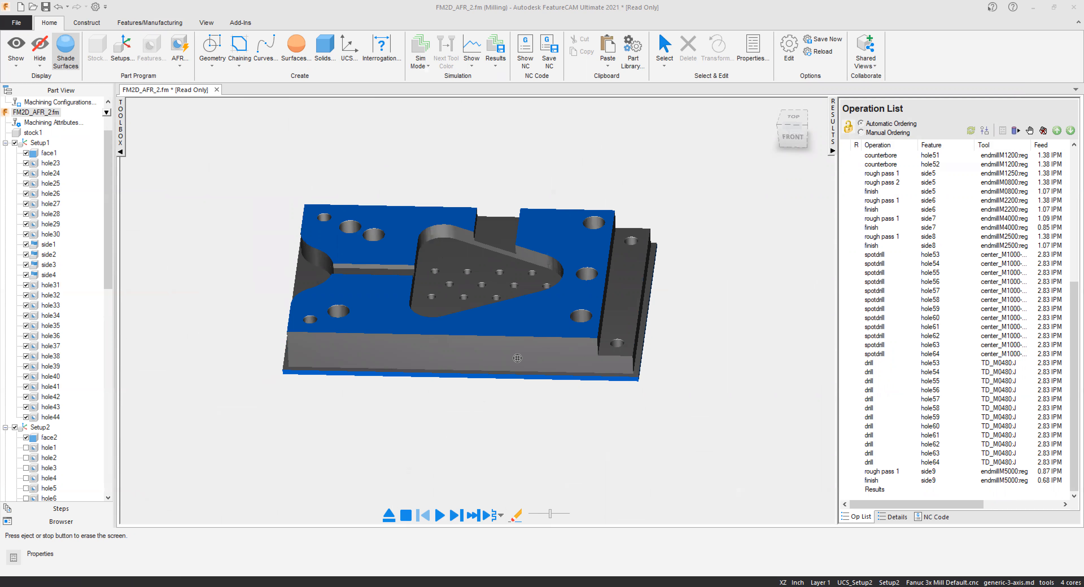
pyautogui.scroll(4, 484, 285)
pyautogui.moveTo(511, 294); pyautogui.dragTo(534, 307, button='middle')
pyautogui.scroll(-4, 534, 307)
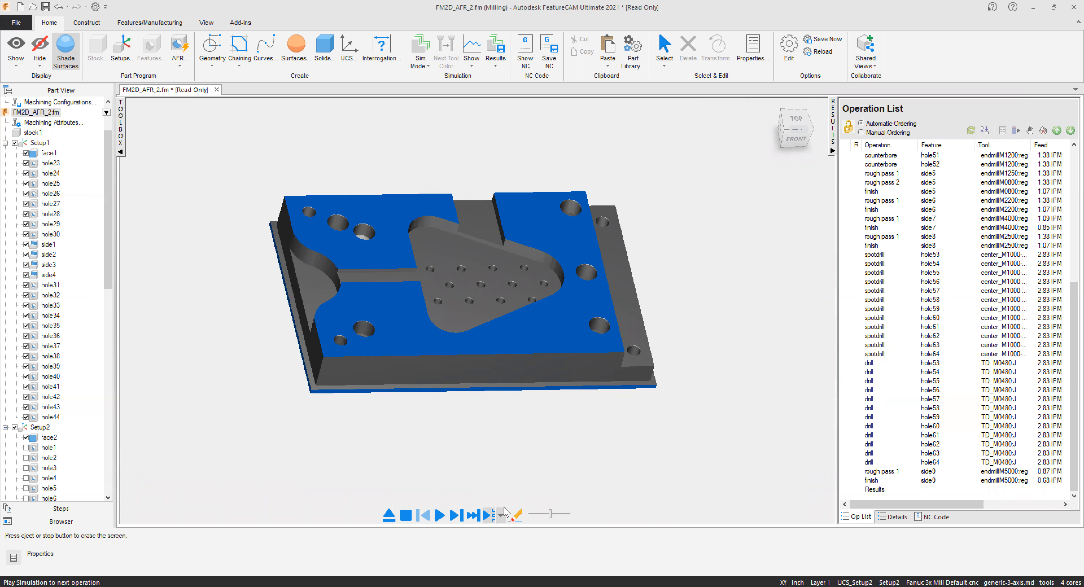
pyautogui.click(406, 516)
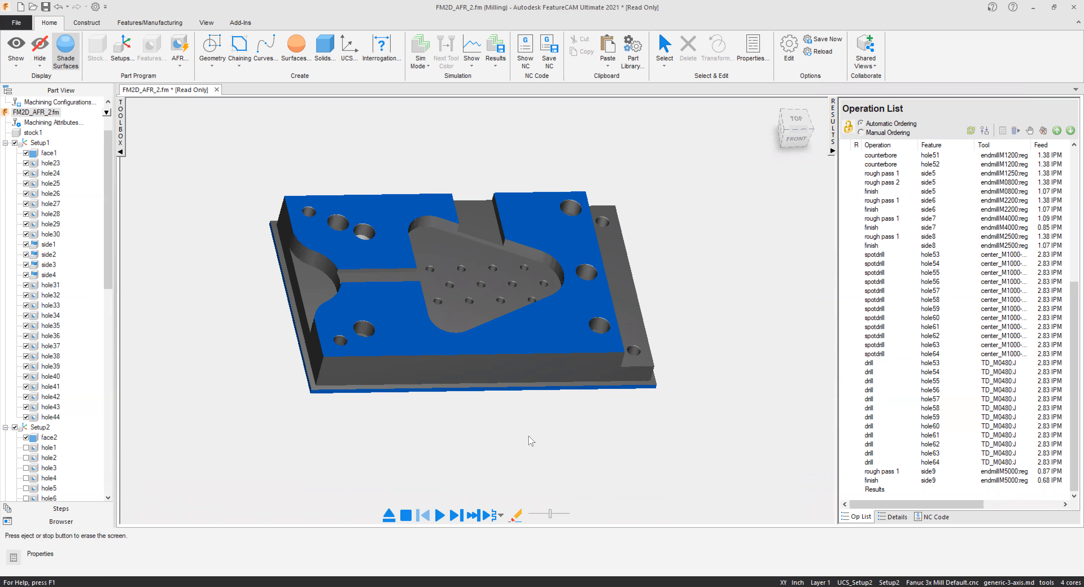
# Deactivate Setup2 and Setup1 together with all of their recognized features.
pyautogui.click(14, 428)
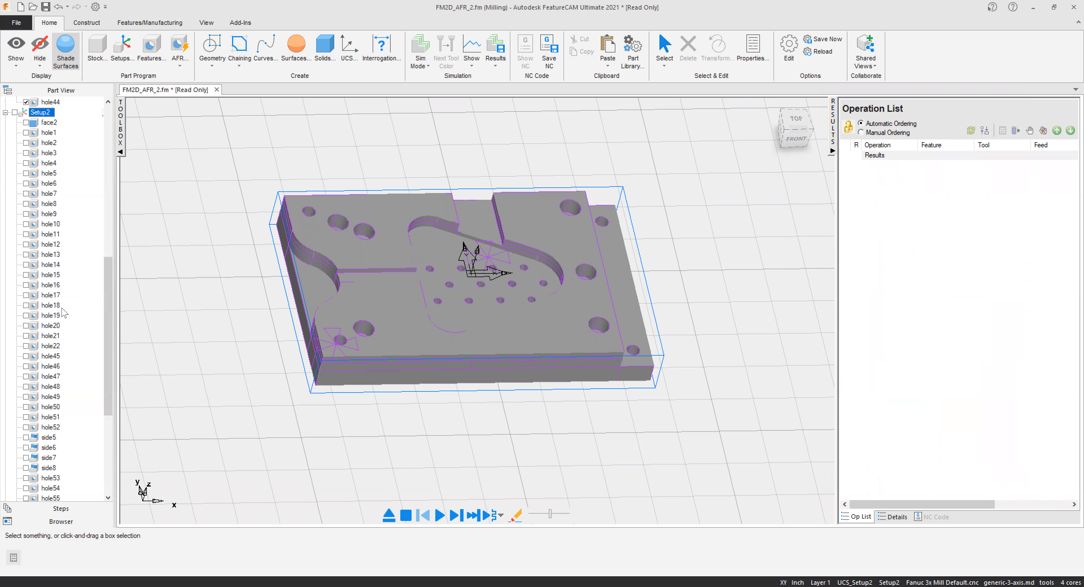
pyautogui.scroll(2, 70, 336)
pyautogui.scroll(5, 63, 319)
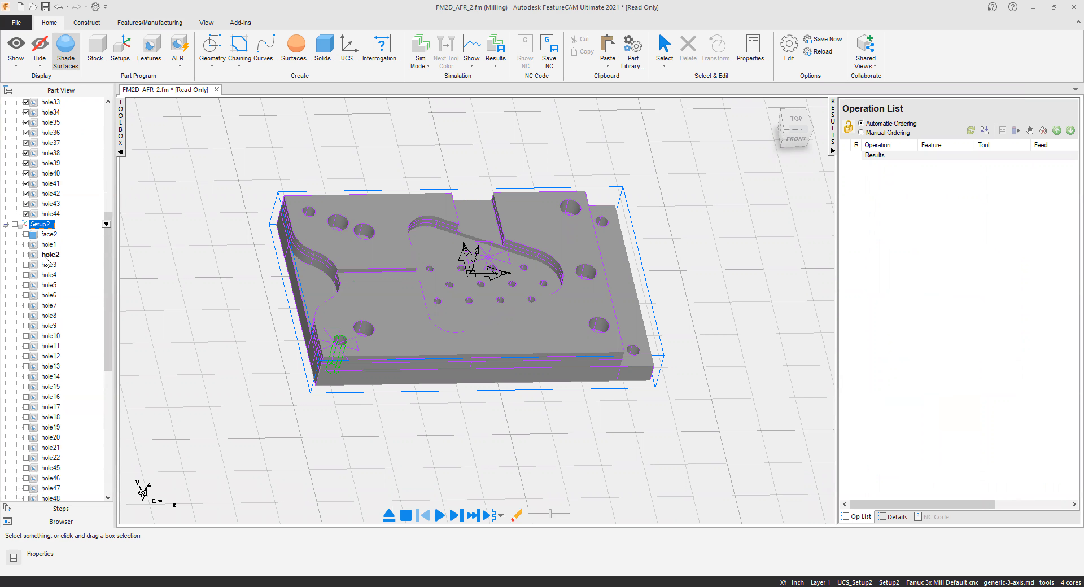
pyautogui.scroll(5, 16, 147)
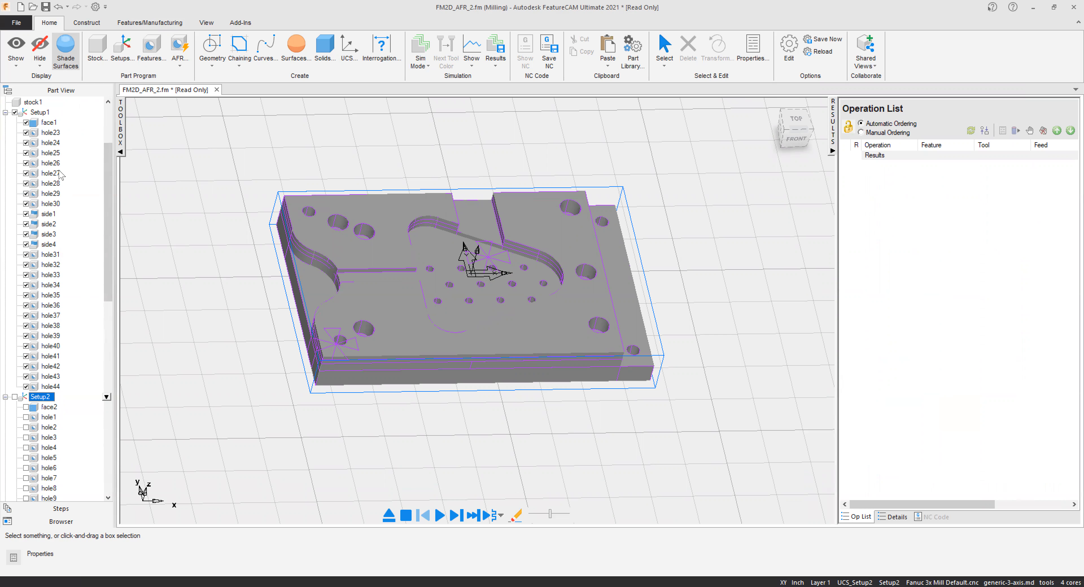
pyautogui.click(14, 143)
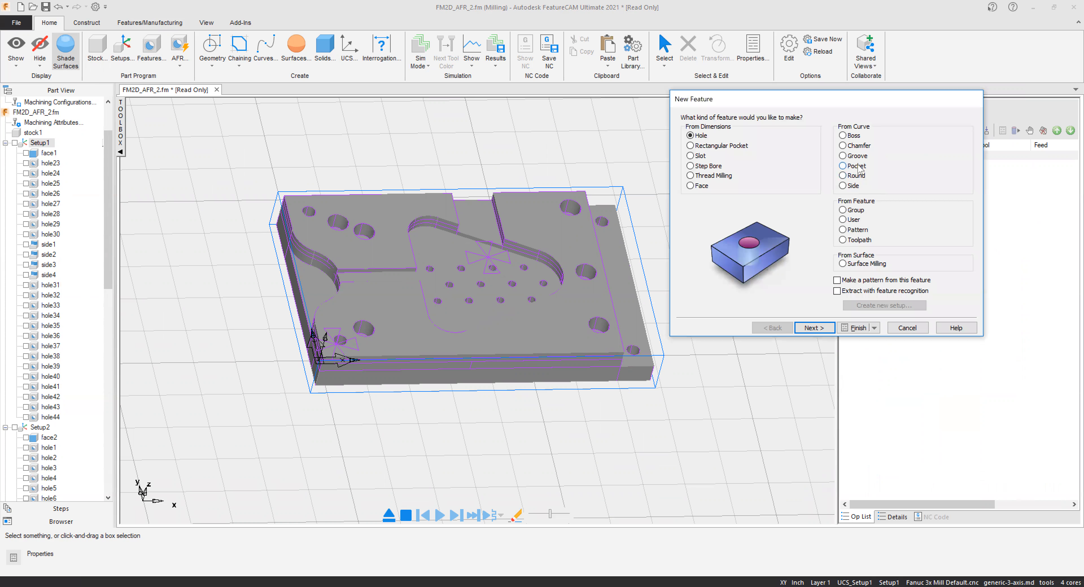
# Create a pocket feature in Setup1, extracted with feature recognition by the automatic recognition method, with all recognized pockets selected.
pyautogui.click(856, 167)
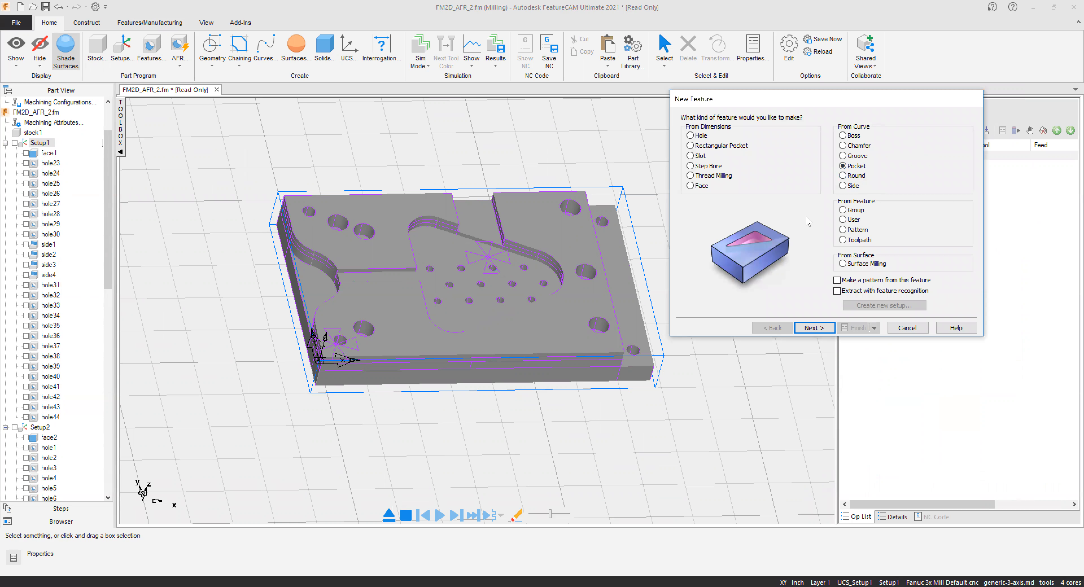
pyautogui.click(836, 291)
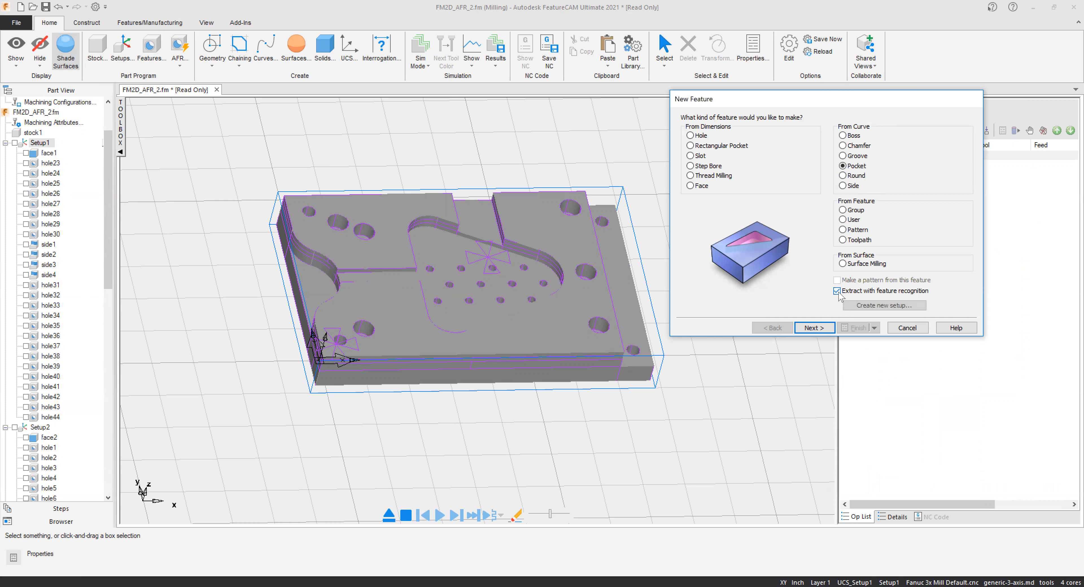
pyautogui.click(812, 330)
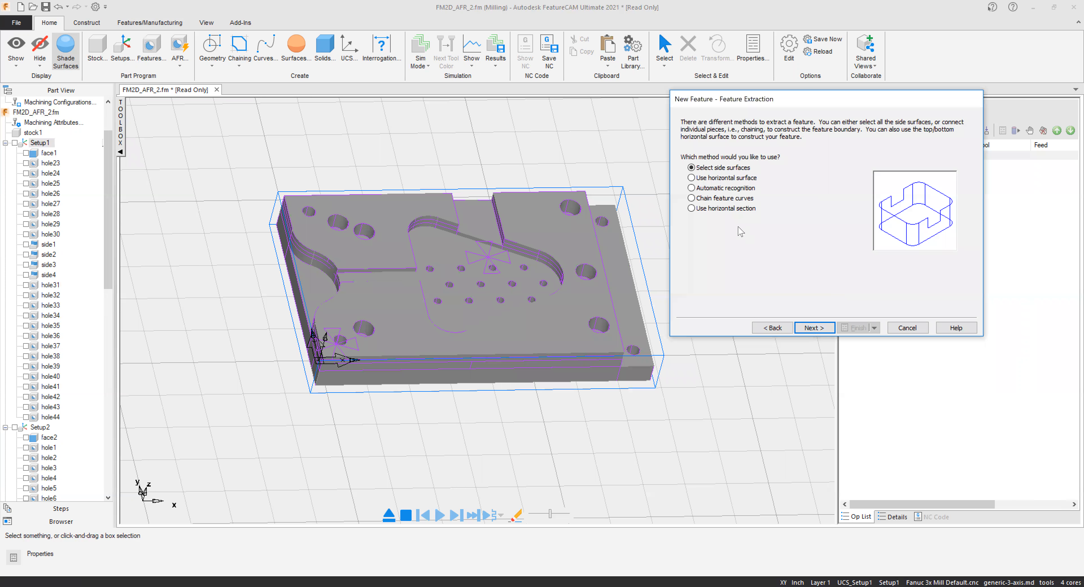
pyautogui.click(709, 188)
pyautogui.click(815, 328)
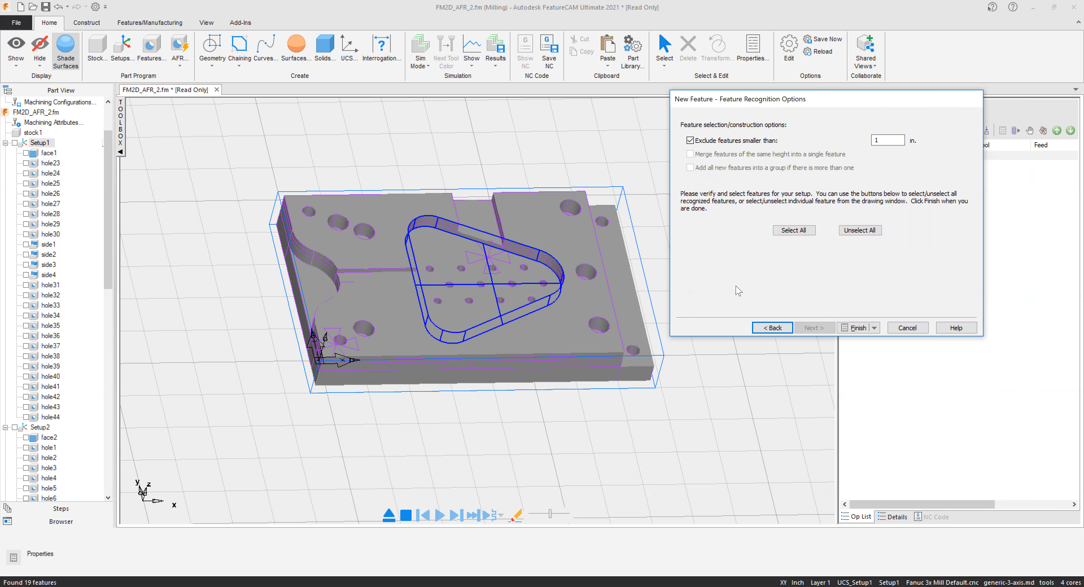
pyautogui.click(791, 231)
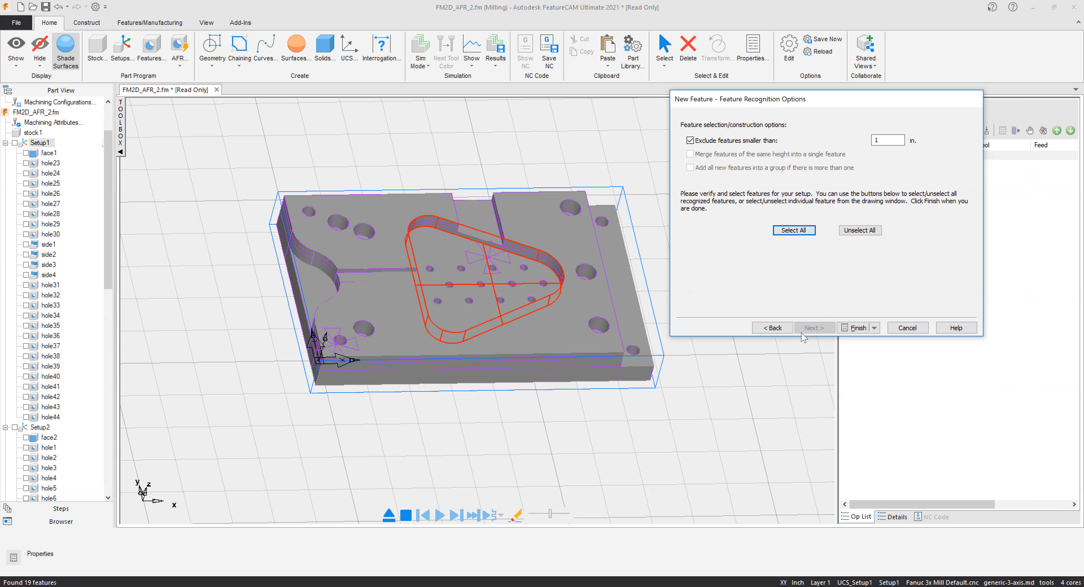
pyautogui.click(855, 329)
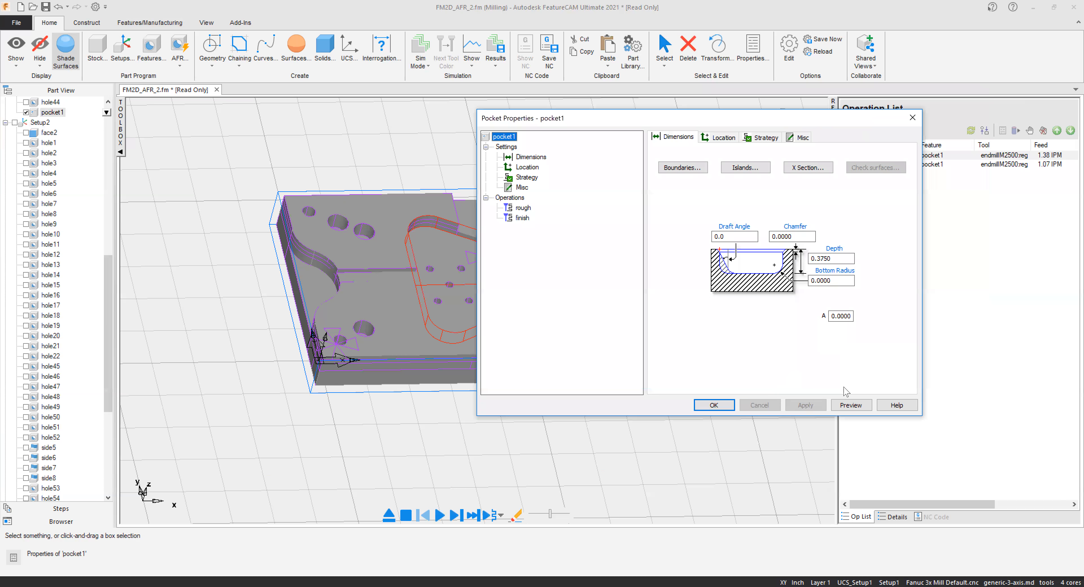
pyautogui.click(841, 407)
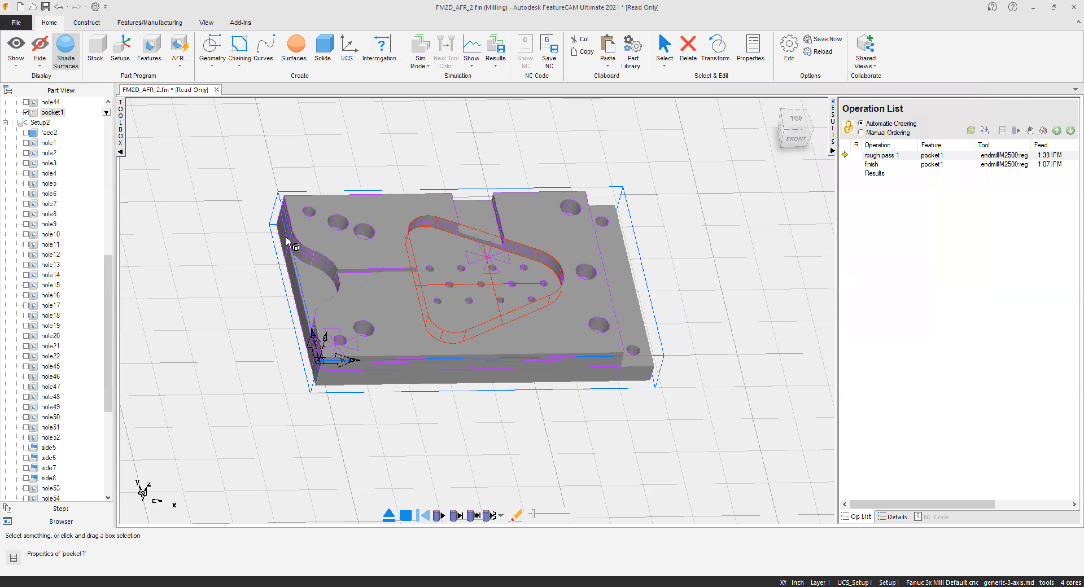
# Simulate pocket1's toolpath and examine the cutting passes inside the triangular pocket.
pyautogui.click(439, 515)
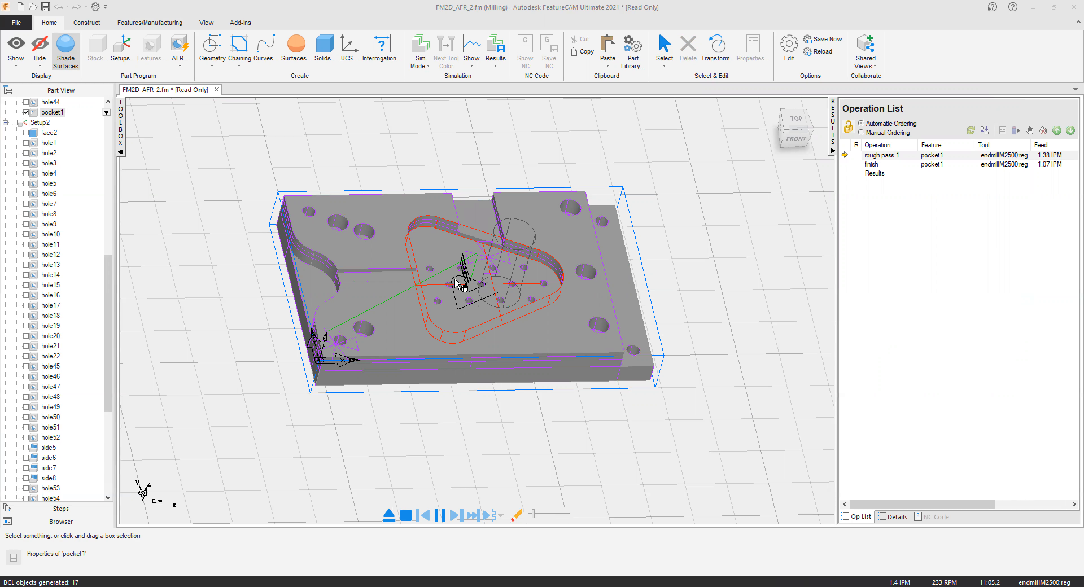
pyautogui.scroll(1, 488, 266)
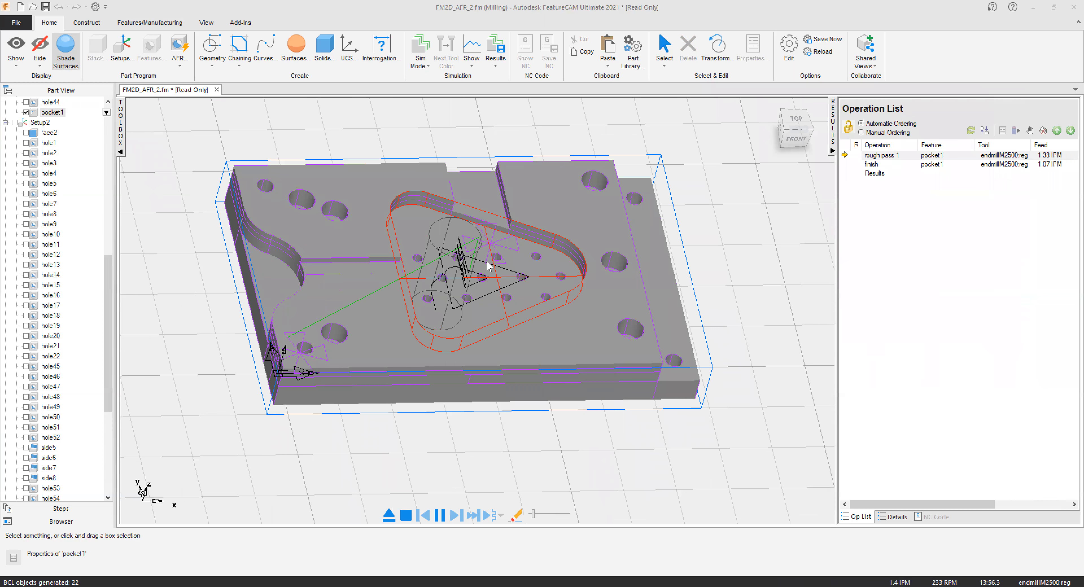
pyautogui.scroll(1, 488, 266)
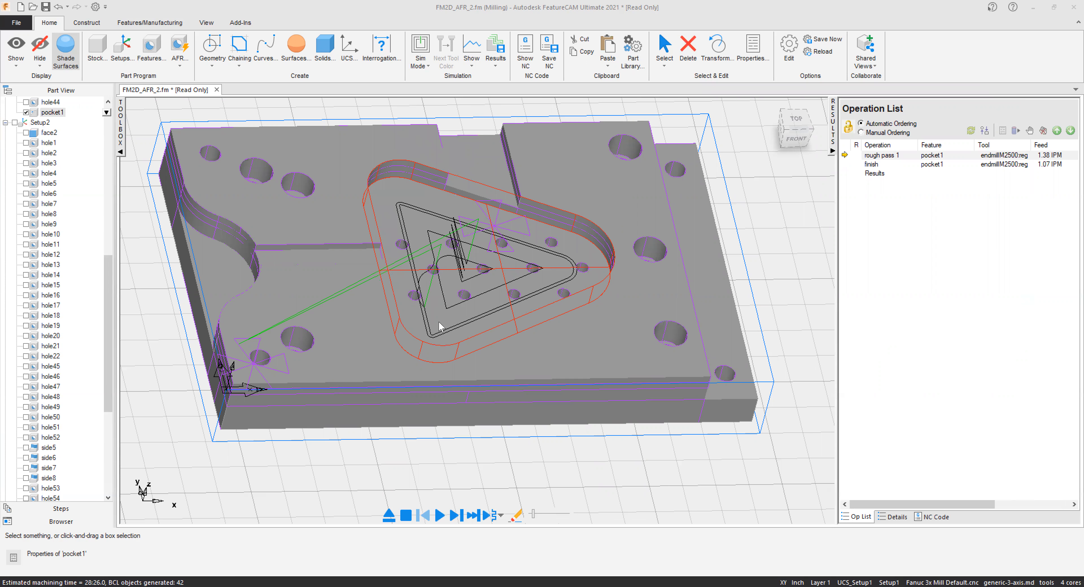
pyautogui.scroll(-2, 501, 310)
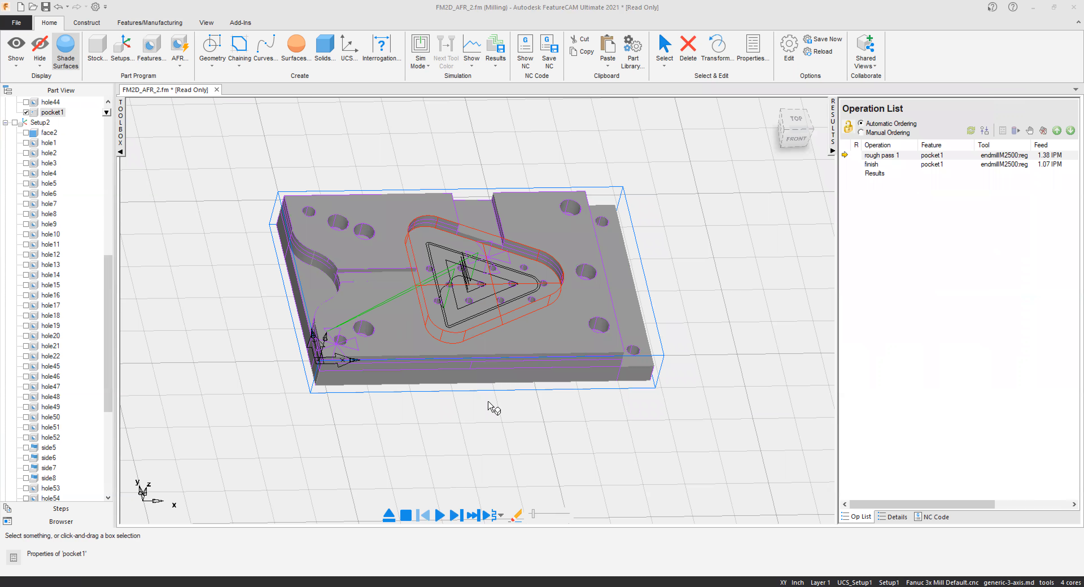
pyautogui.scroll(2, 291, 252)
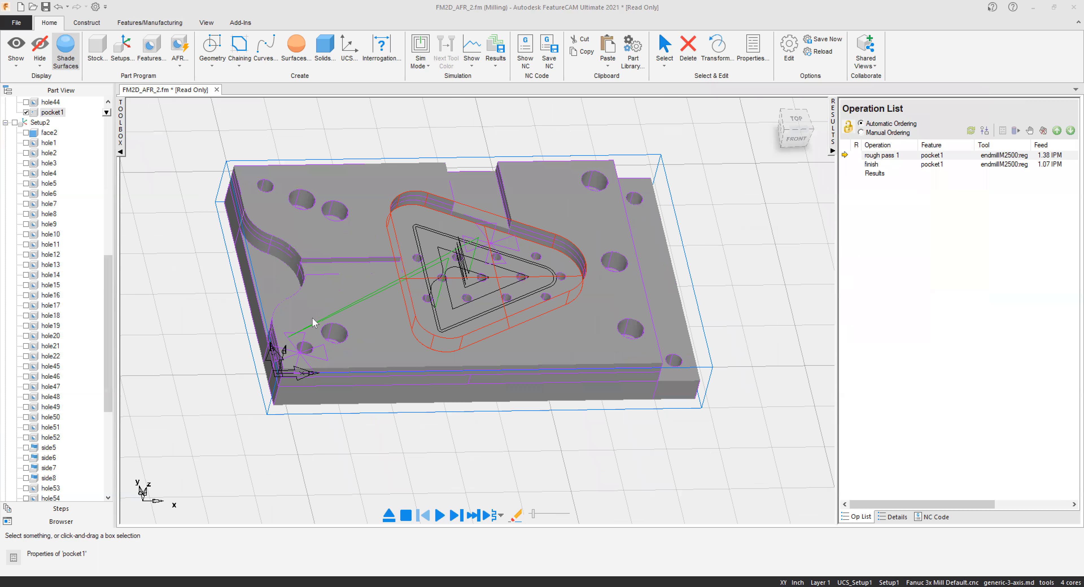
# Create a Side feature extracted with feature recognition in Setup1, selecting only the S-curved wall at the part's end.
pyautogui.click(157, 49)
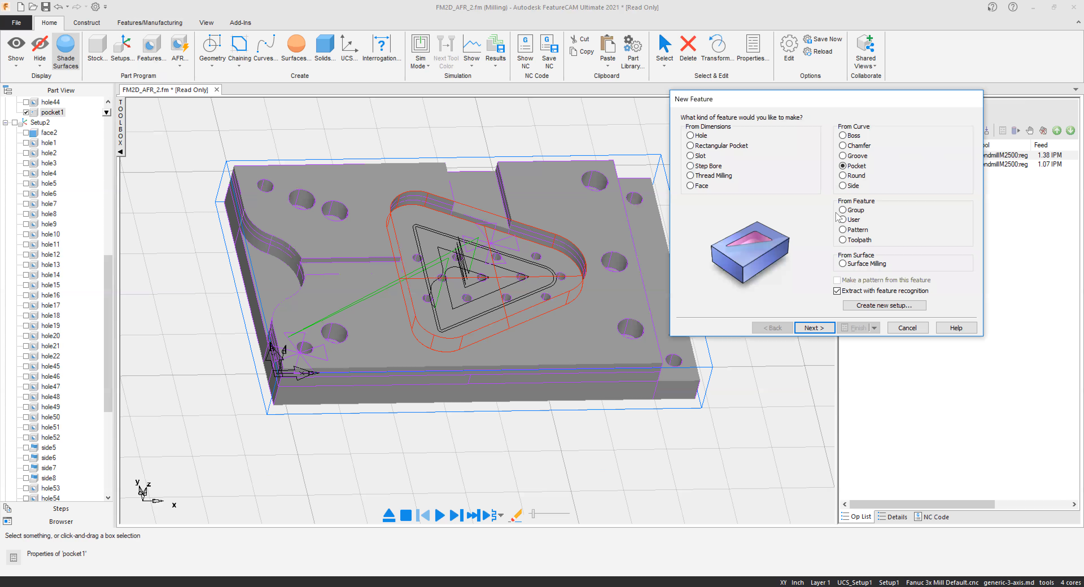
pyautogui.click(848, 186)
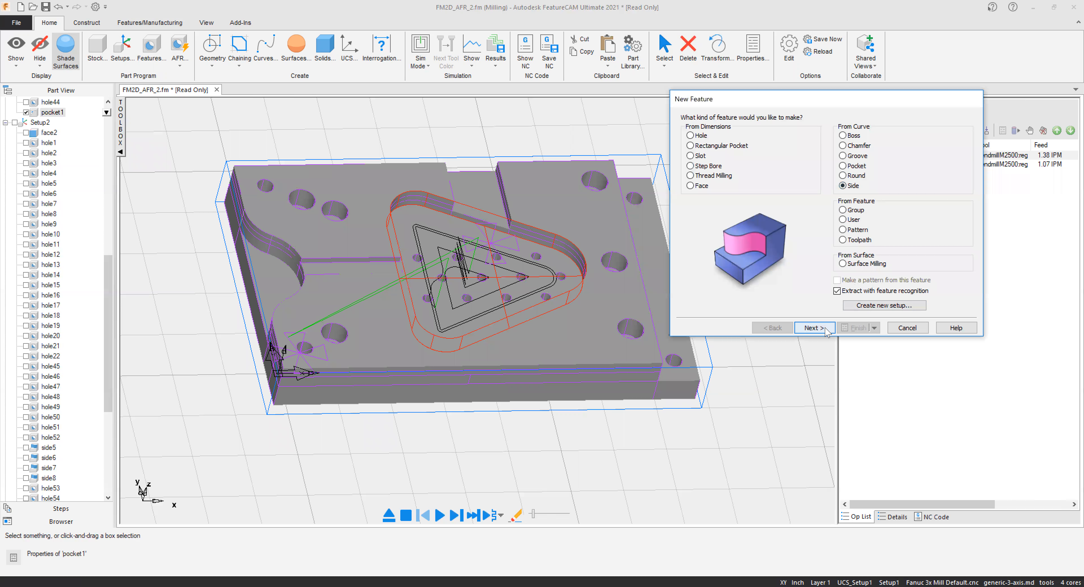
pyautogui.click(814, 328)
pyautogui.click(814, 328)
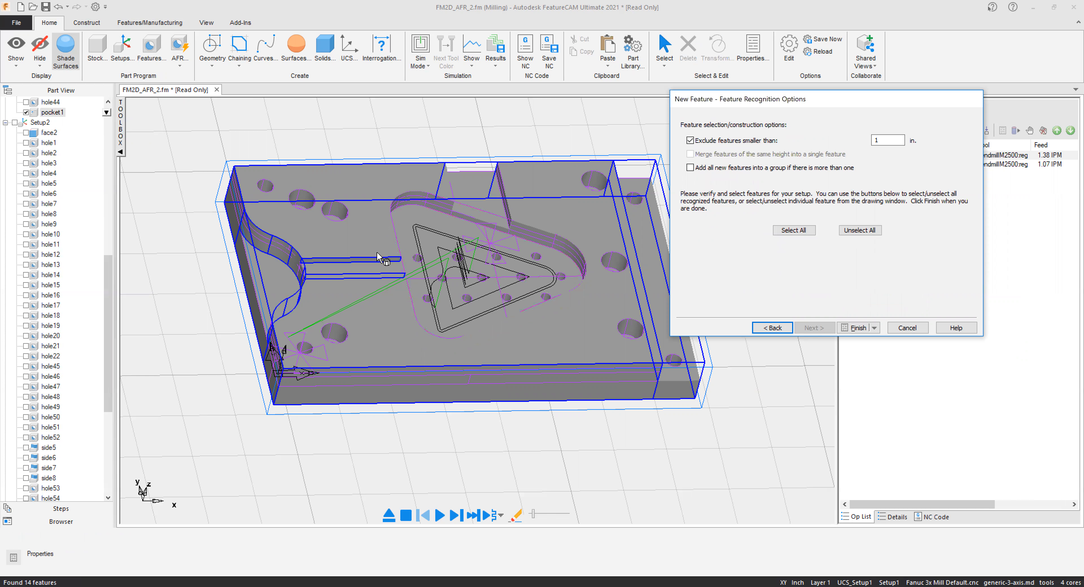
pyautogui.click(283, 248)
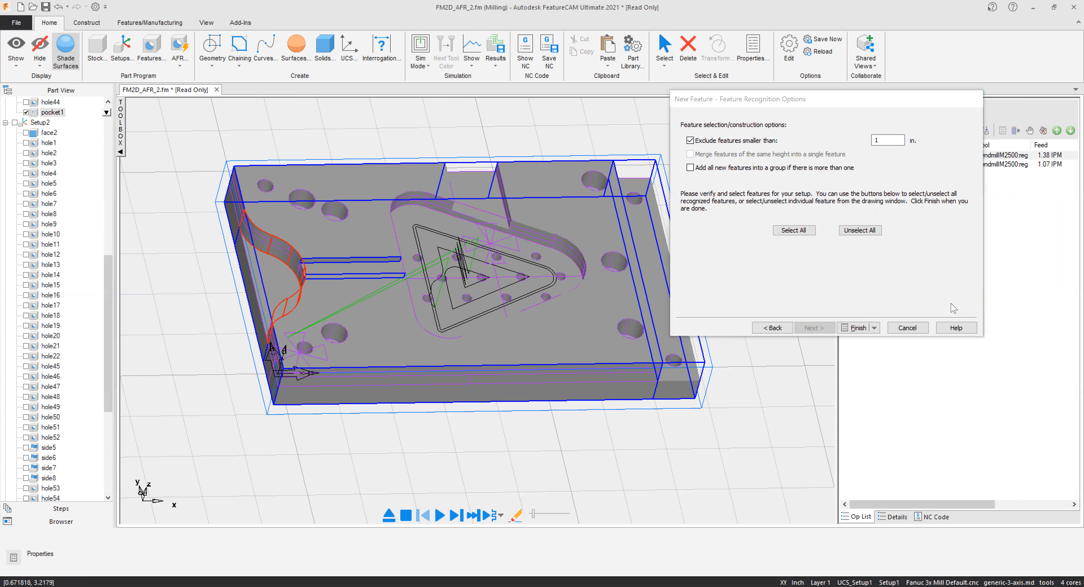
pyautogui.click(857, 328)
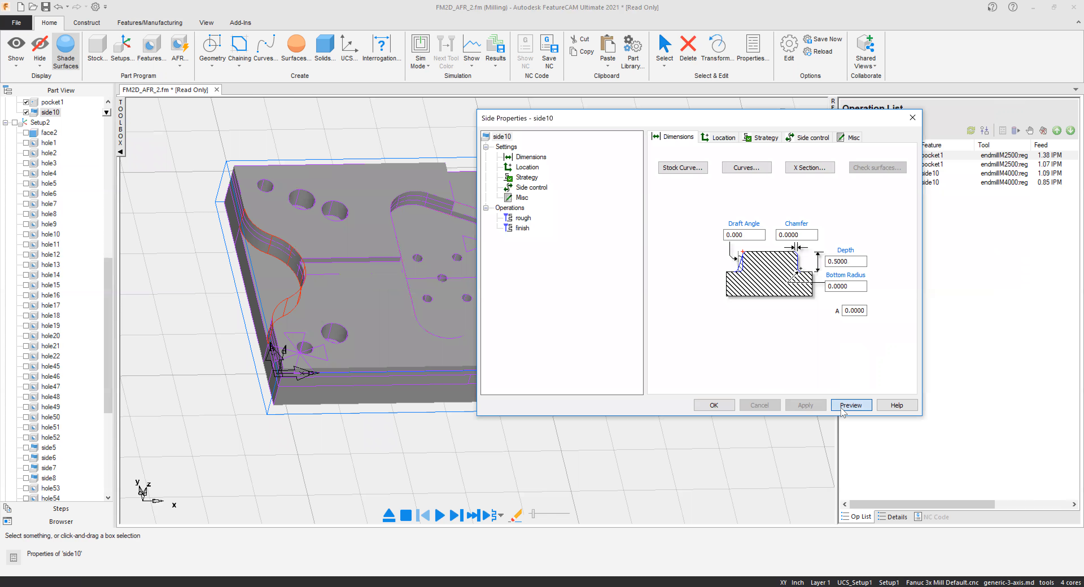
pyautogui.click(842, 408)
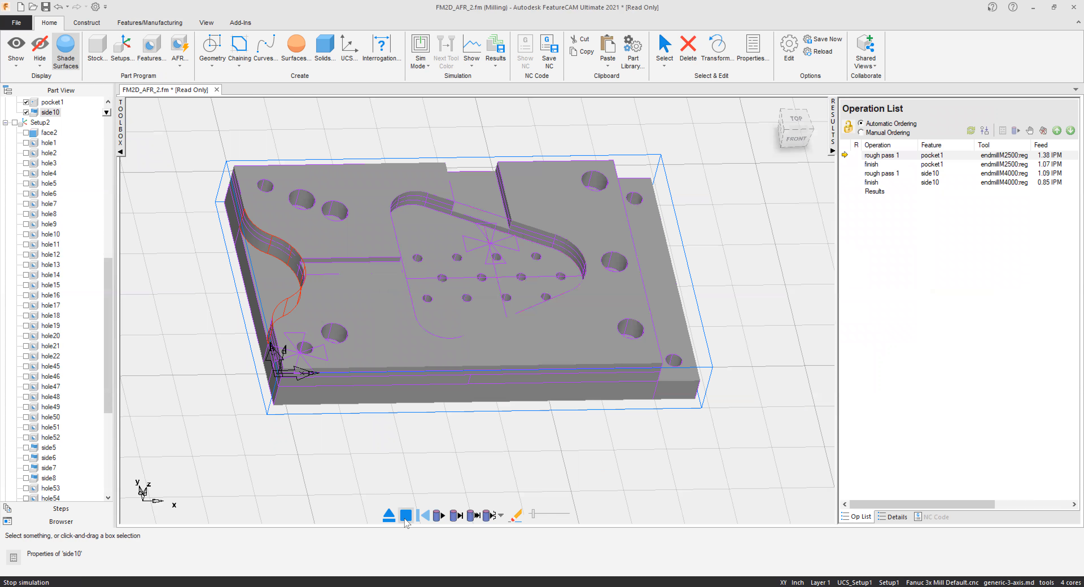
# Run a 3D simulation of the pocket1 and side10 operations and inspect the machined triangular pocket and curved side up close.
pyautogui.click(429, 67)
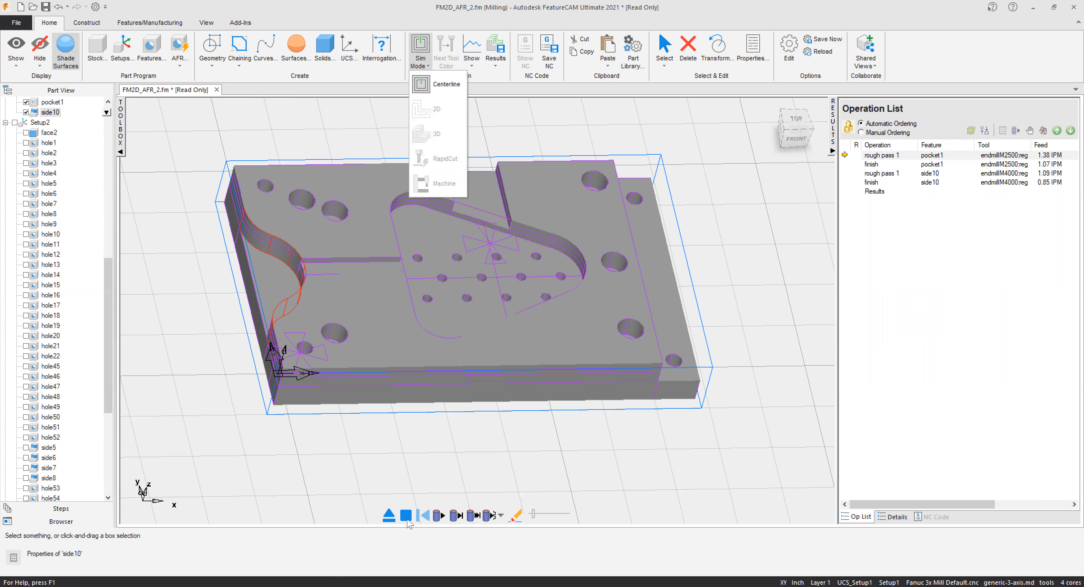
pyautogui.click(444, 84)
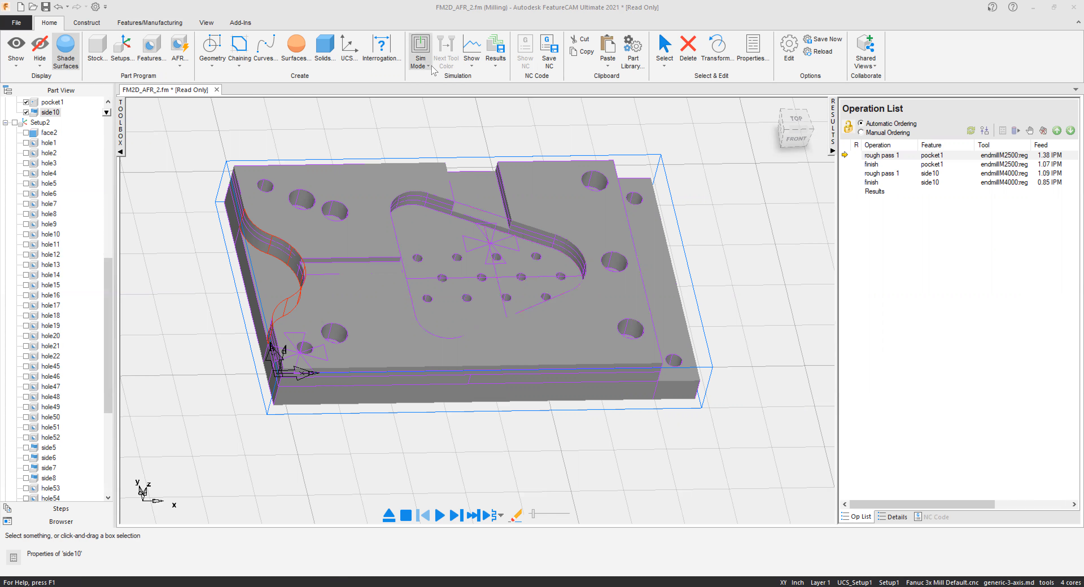
pyautogui.click(431, 66)
pyautogui.click(427, 133)
pyautogui.click(439, 518)
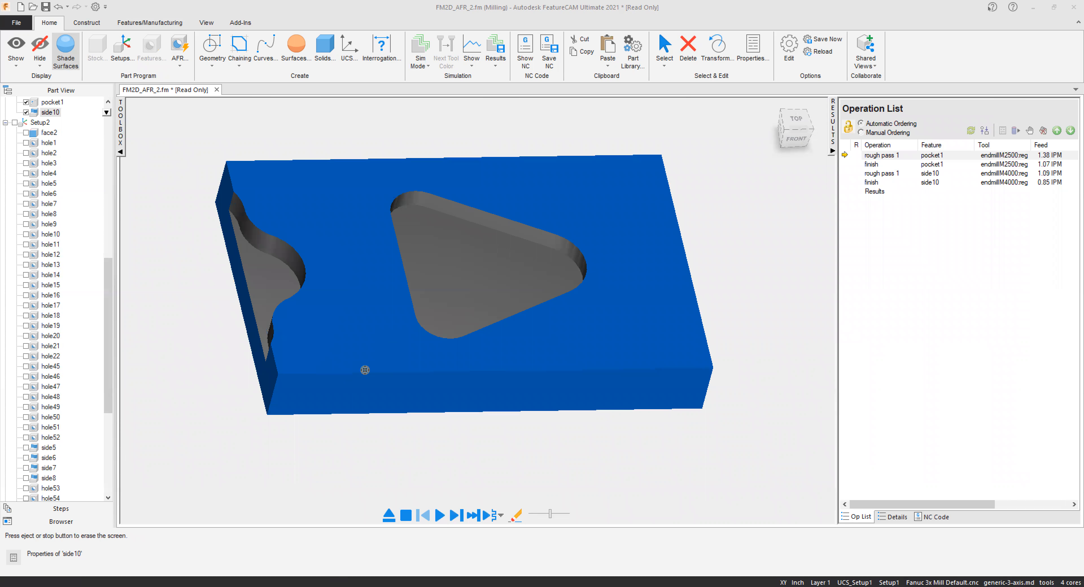
pyautogui.scroll(3, 234, 214)
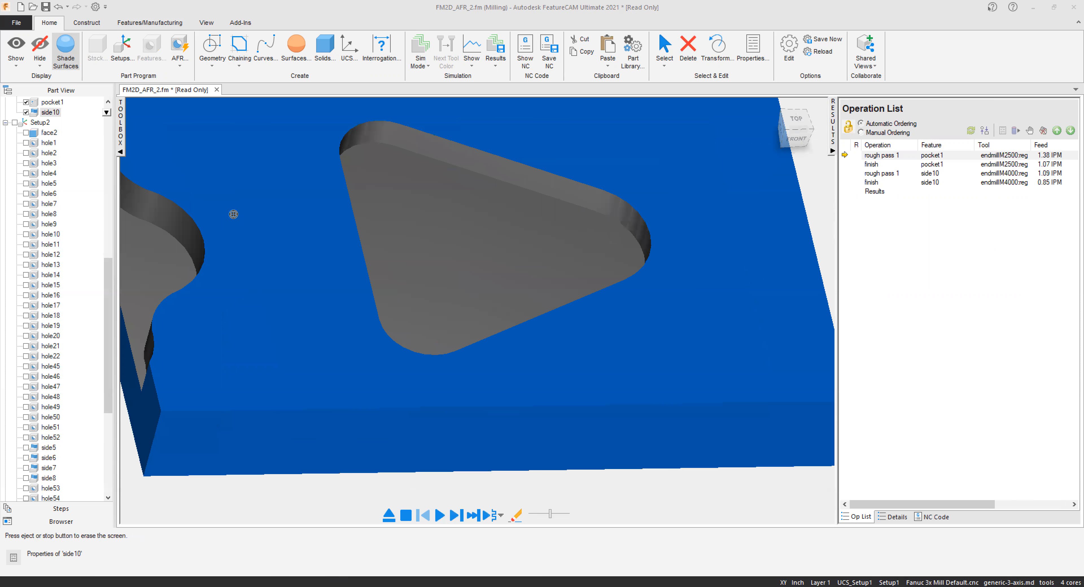
pyautogui.scroll(-3, 506, 286)
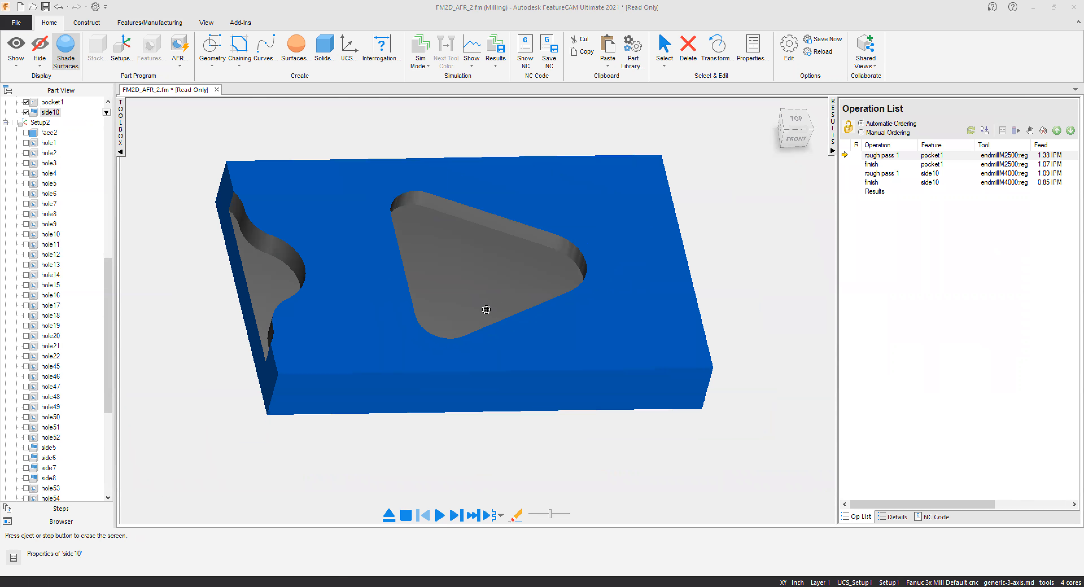
# Look through both setups' feature lists and read the generated NC code down to the side10 finish operation.
pyautogui.scroll(-3, 80, 349)
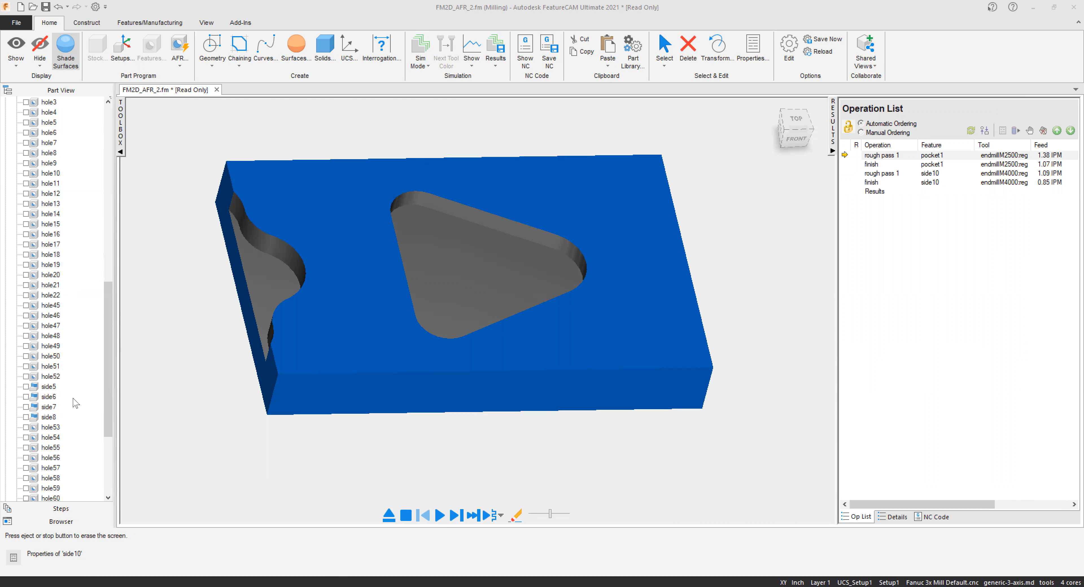
pyautogui.scroll(-3, 75, 402)
pyautogui.moveTo(108, 414); pyautogui.dragTo(109, 201)
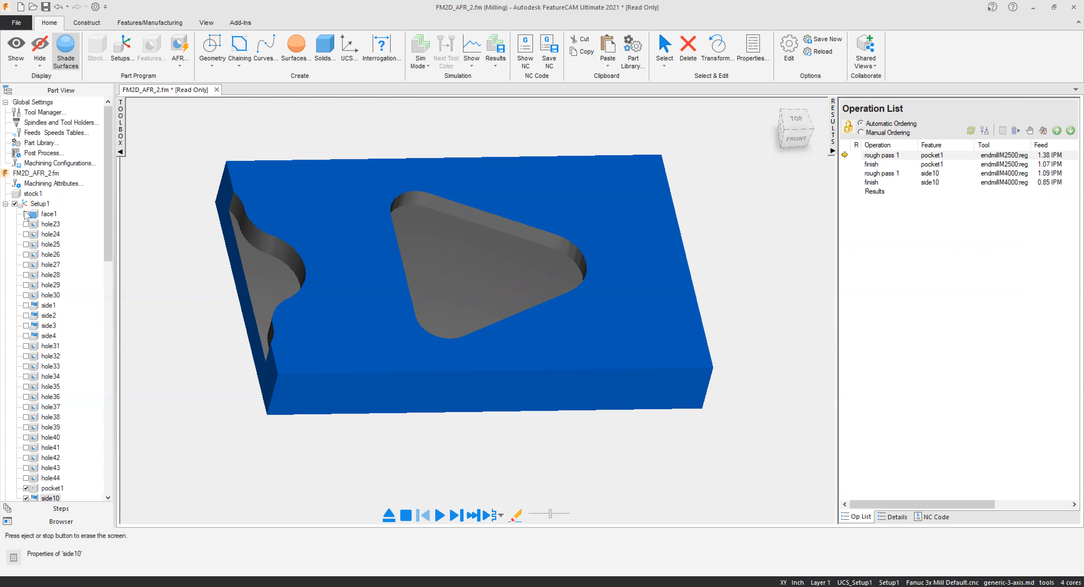
pyautogui.moveTo(109, 159); pyautogui.dragTo(131, 462)
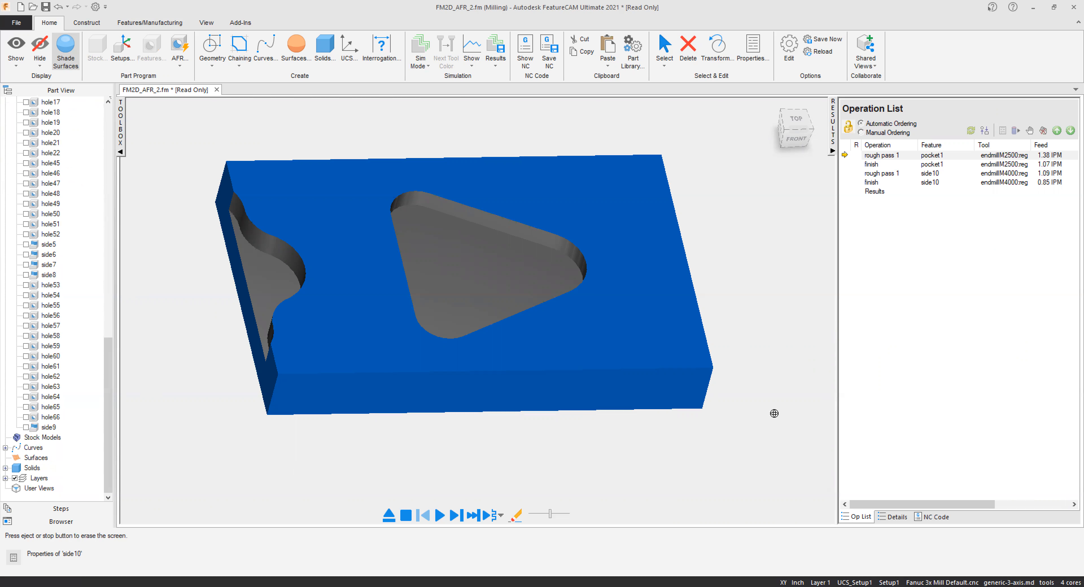
pyautogui.click(936, 516)
pyautogui.scroll(-18, 896, 199)
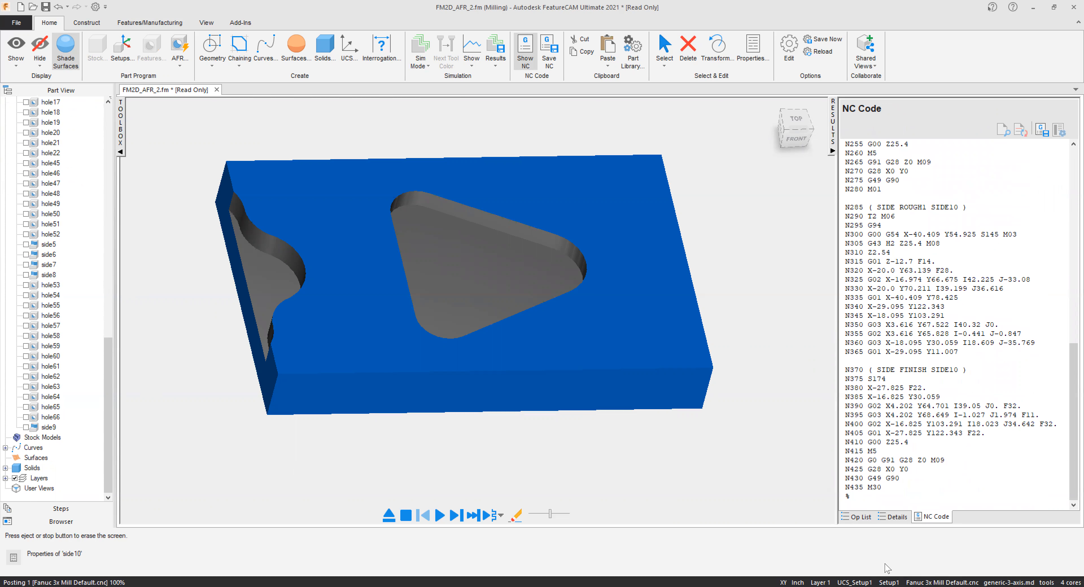
pyautogui.click(858, 518)
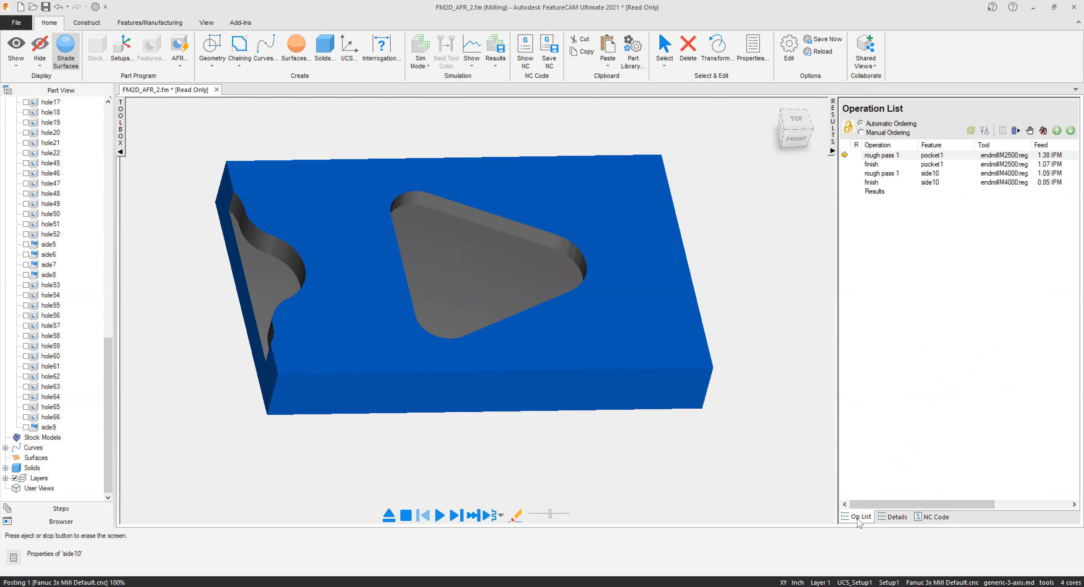
# Set the Rough pass Z increment of pocket1's rough operation to 1 in its milling attributes.
pyautogui.doubleClick(875, 156)
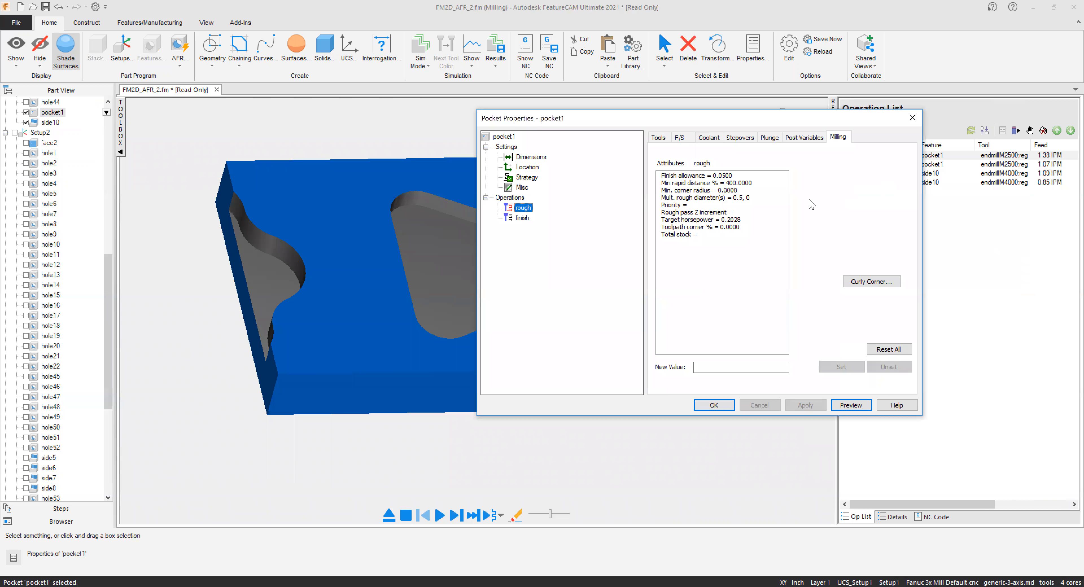
pyautogui.moveTo(734, 208)
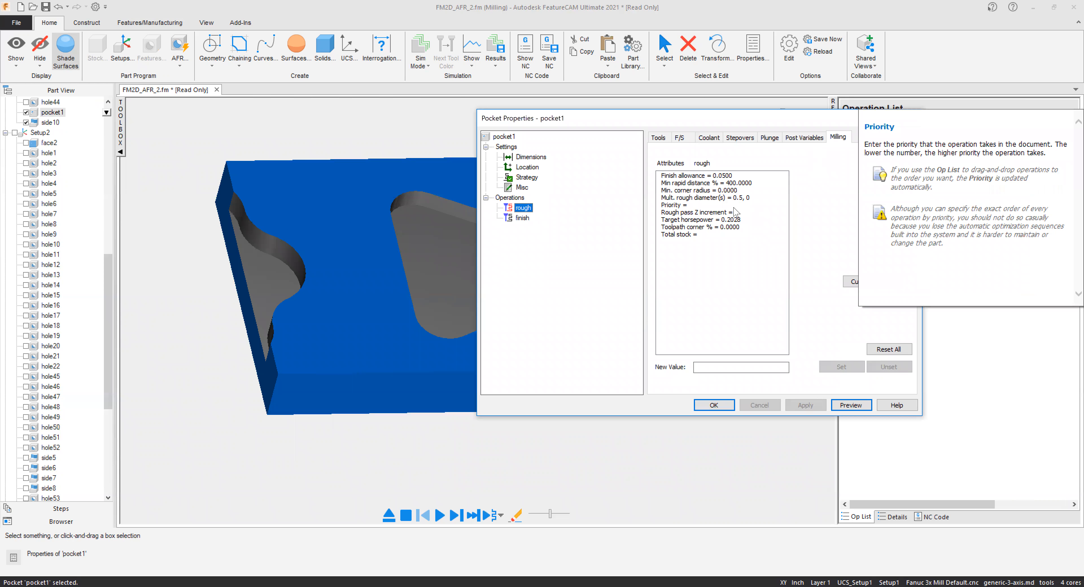
pyautogui.moveTo(697, 197)
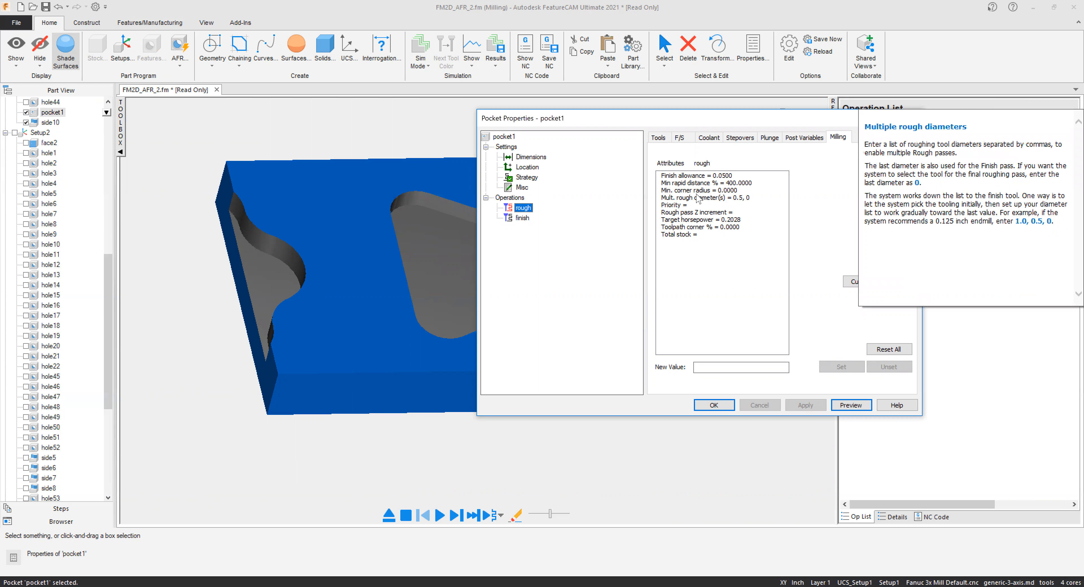
pyautogui.click(710, 212)
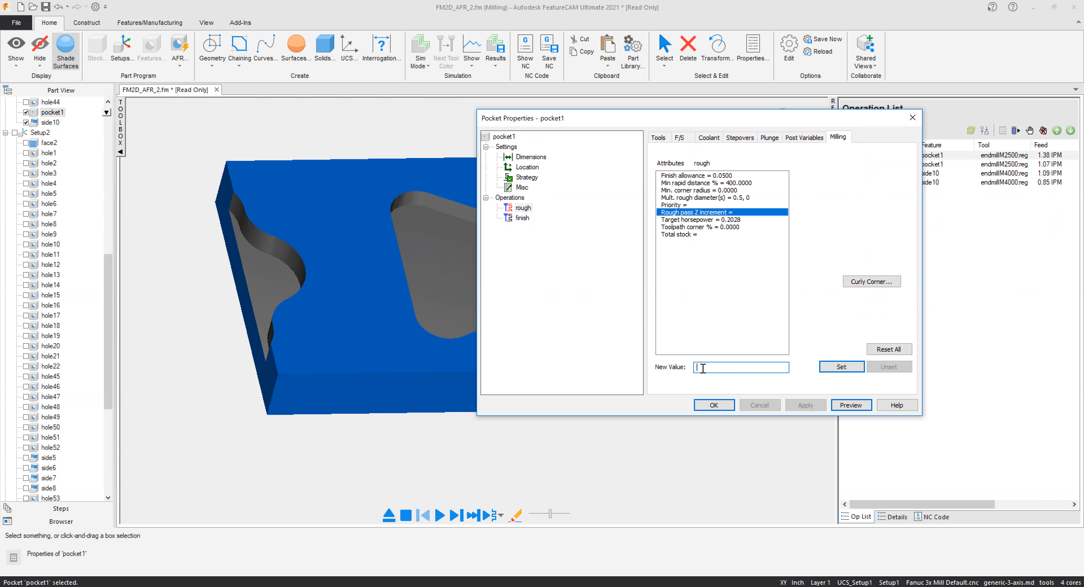
pyautogui.click(858, 366)
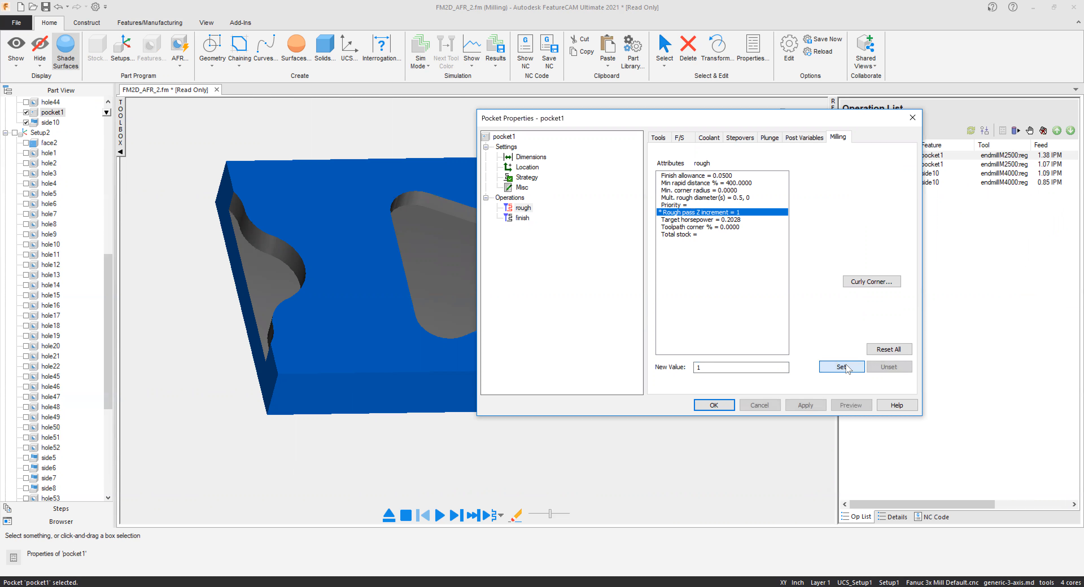
# Review the milling attributes of pocket1's finish operation and the rough operation's finish allowance, and close the pocket properties.
pyautogui.click(521, 217)
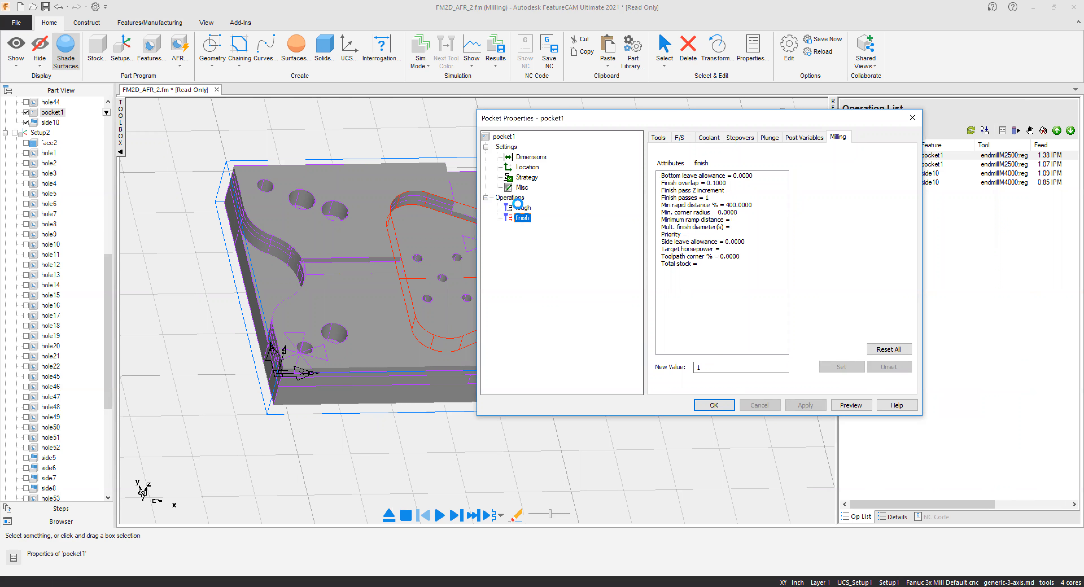
pyautogui.click(523, 207)
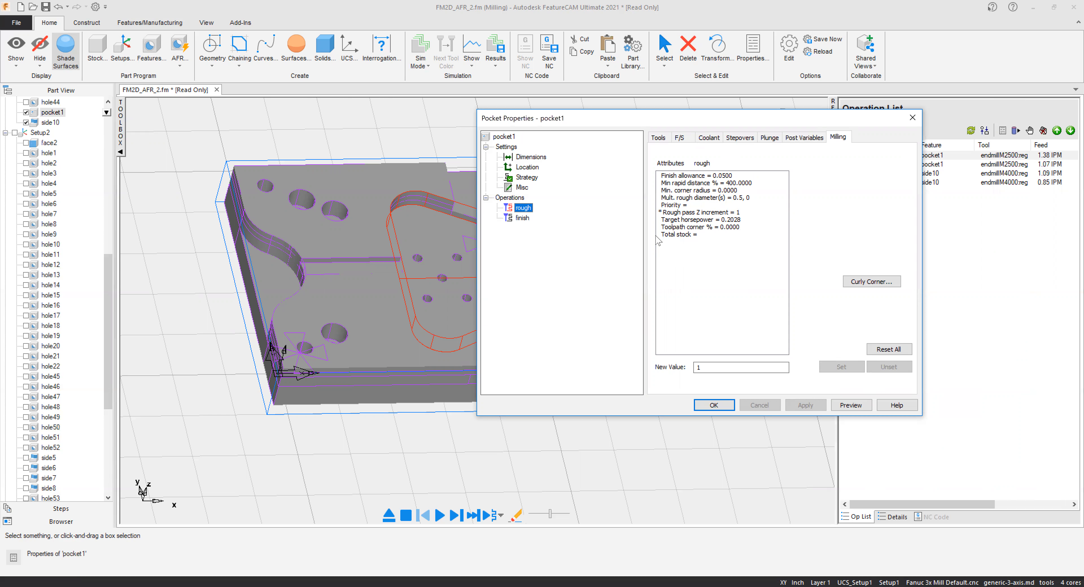
pyautogui.click(693, 176)
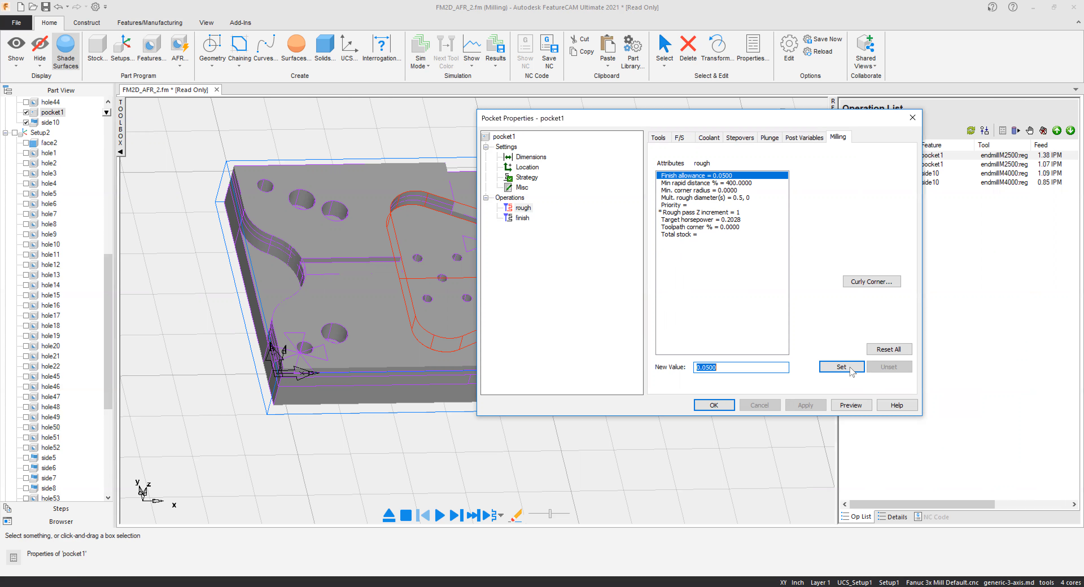
pyautogui.click(847, 406)
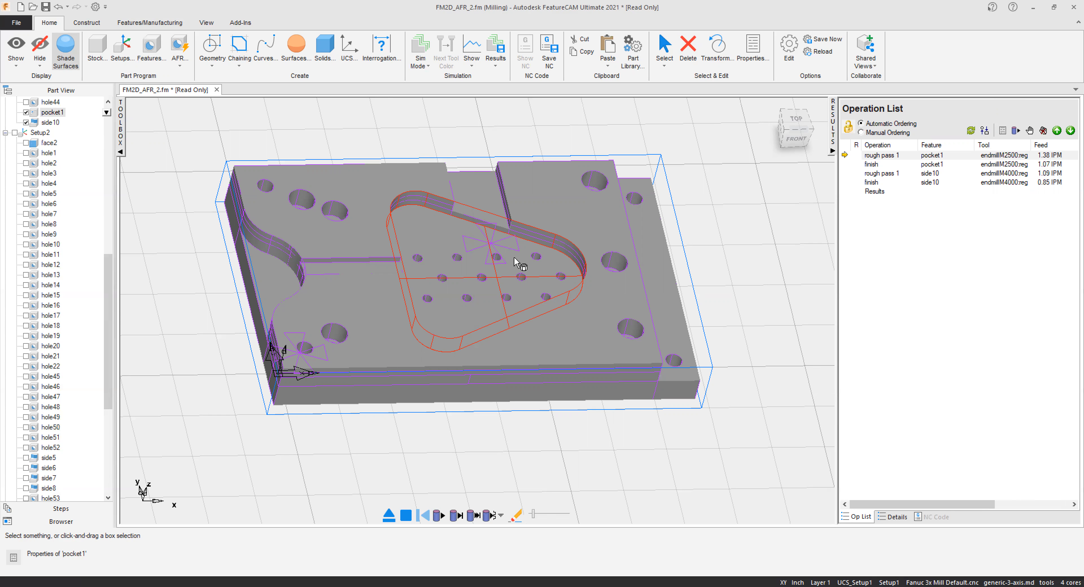
# Review the Drilling, Milling and Facing defaults in the machining attributes, including facing stepover and rough pass, and accept them.
pyautogui.click(134, 23)
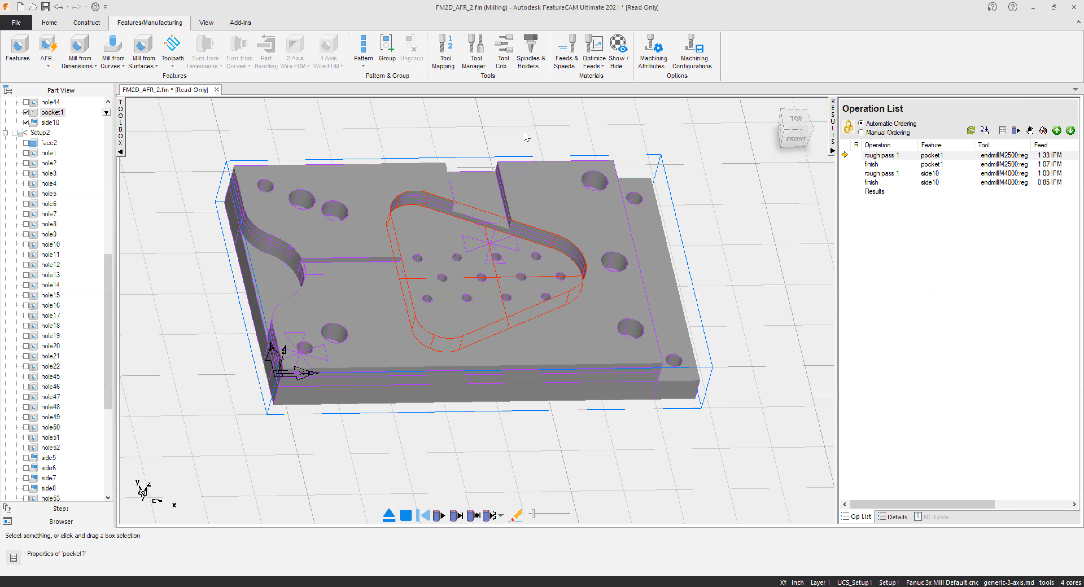
pyautogui.click(647, 68)
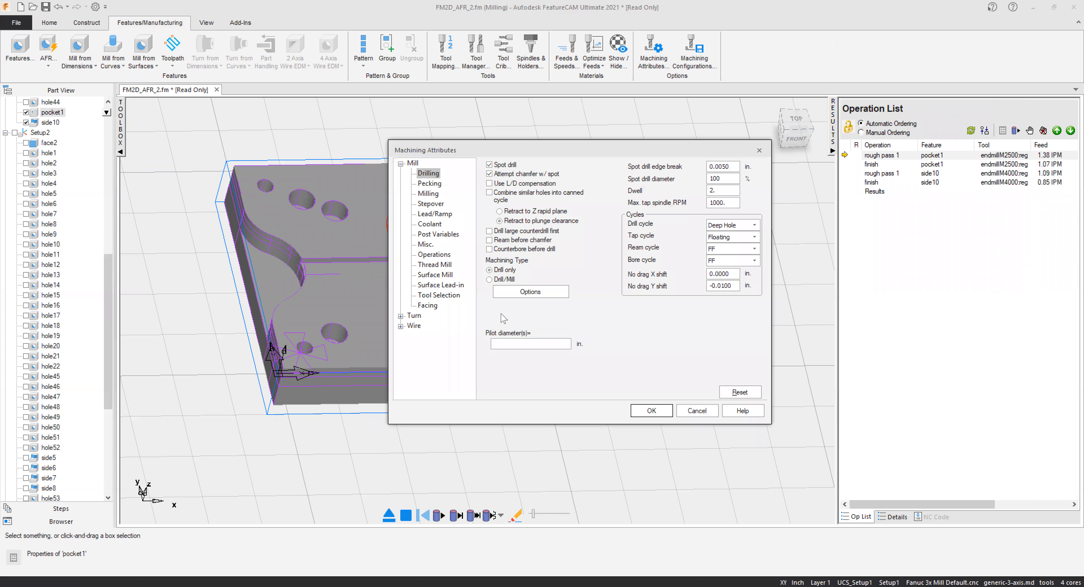
pyautogui.click(428, 194)
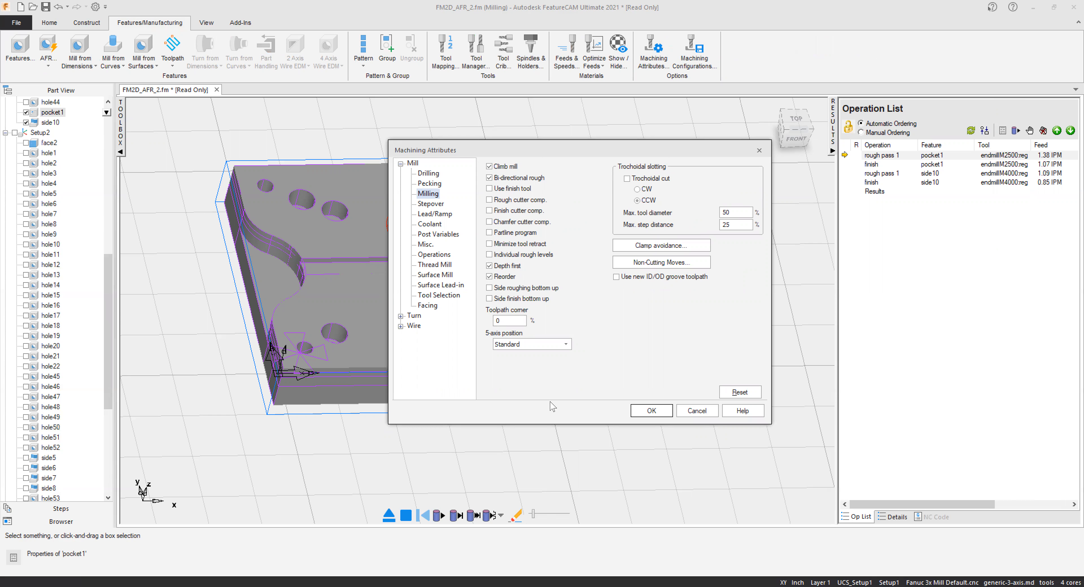
pyautogui.click(430, 307)
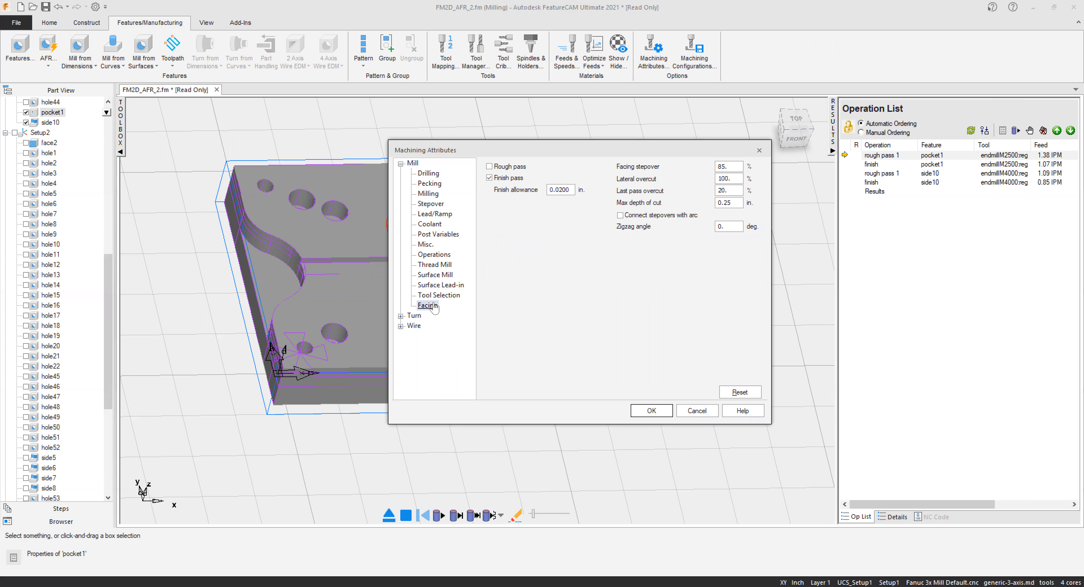
pyautogui.doubleClick(734, 168)
pyautogui.click(490, 167)
pyautogui.click(653, 410)
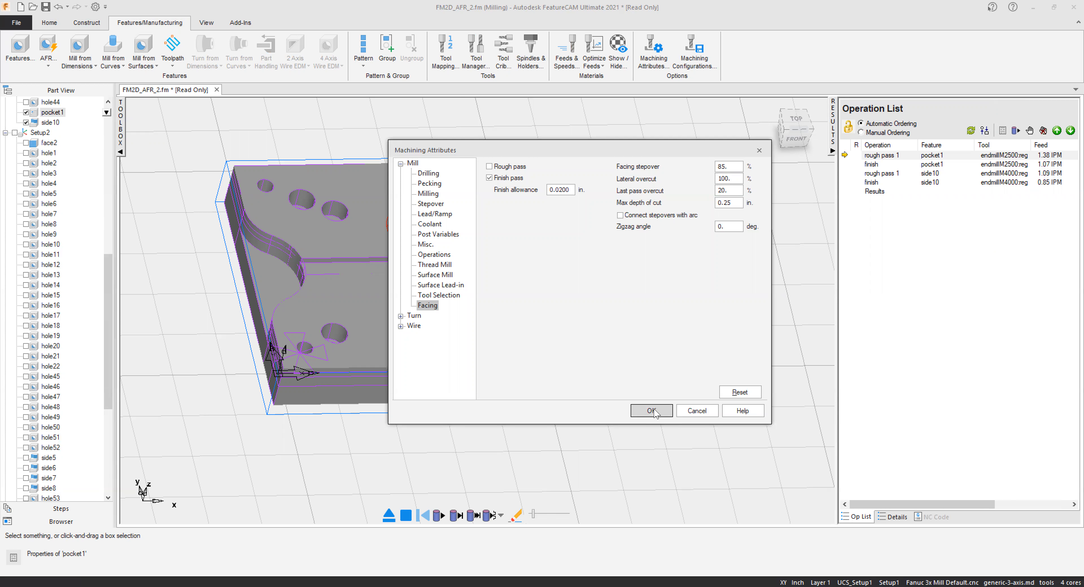